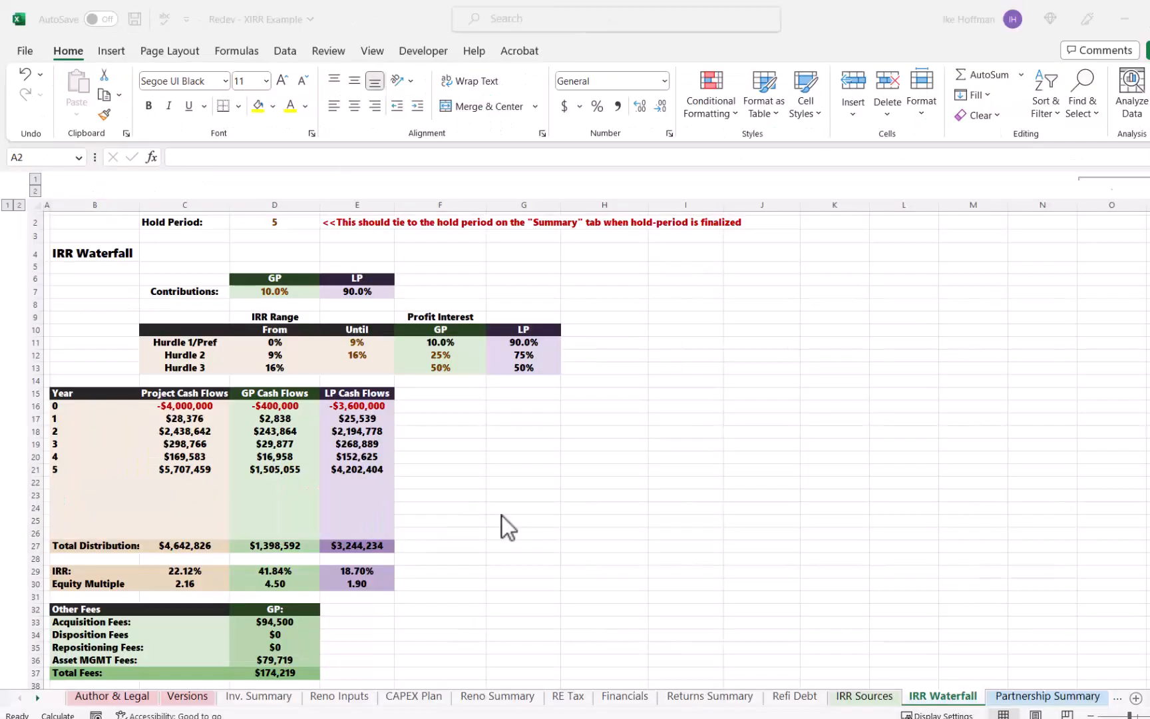
Create a copy of the IRR Waterfall sheet within the same workbook, placed before the original IRR Waterfall sheet
right_click(963, 704)
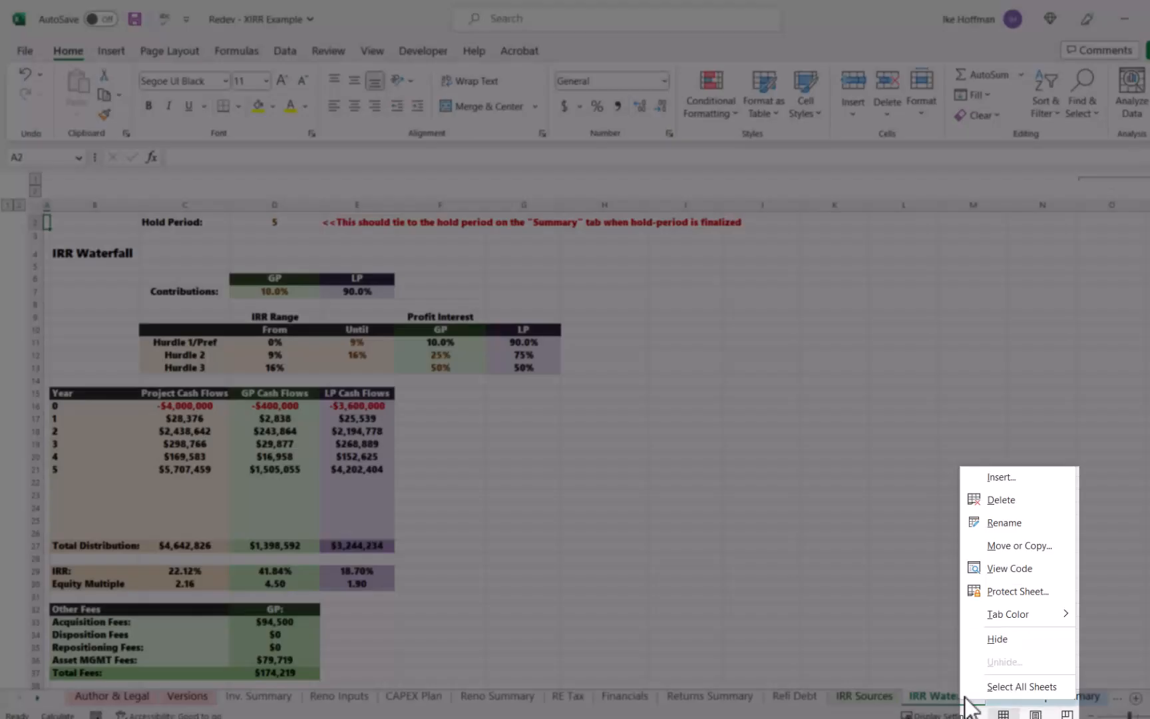
click(1024, 548)
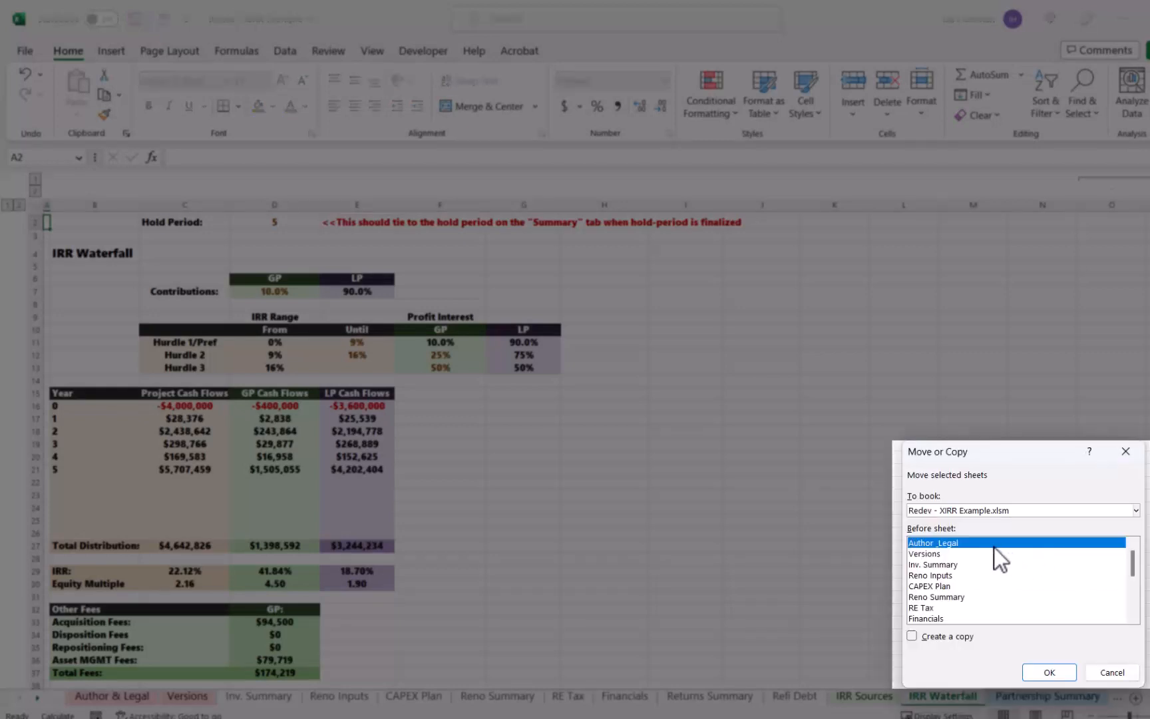
click(916, 637)
scroll(945, 607, down, 4)
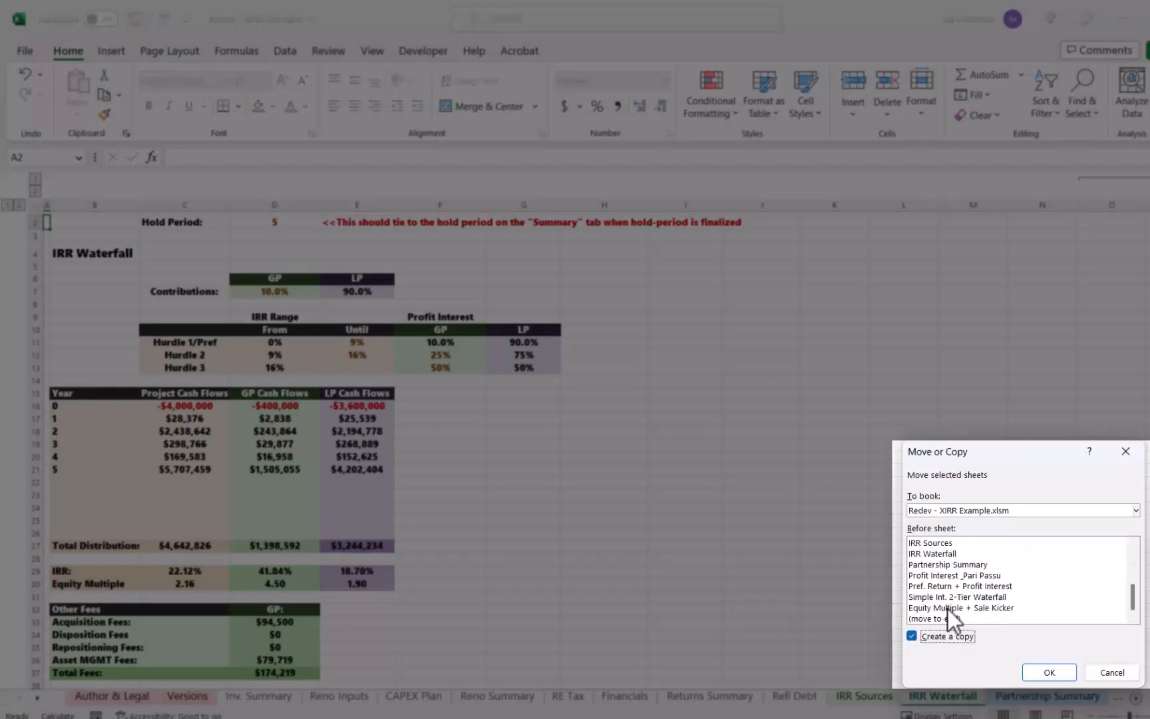
click(944, 552)
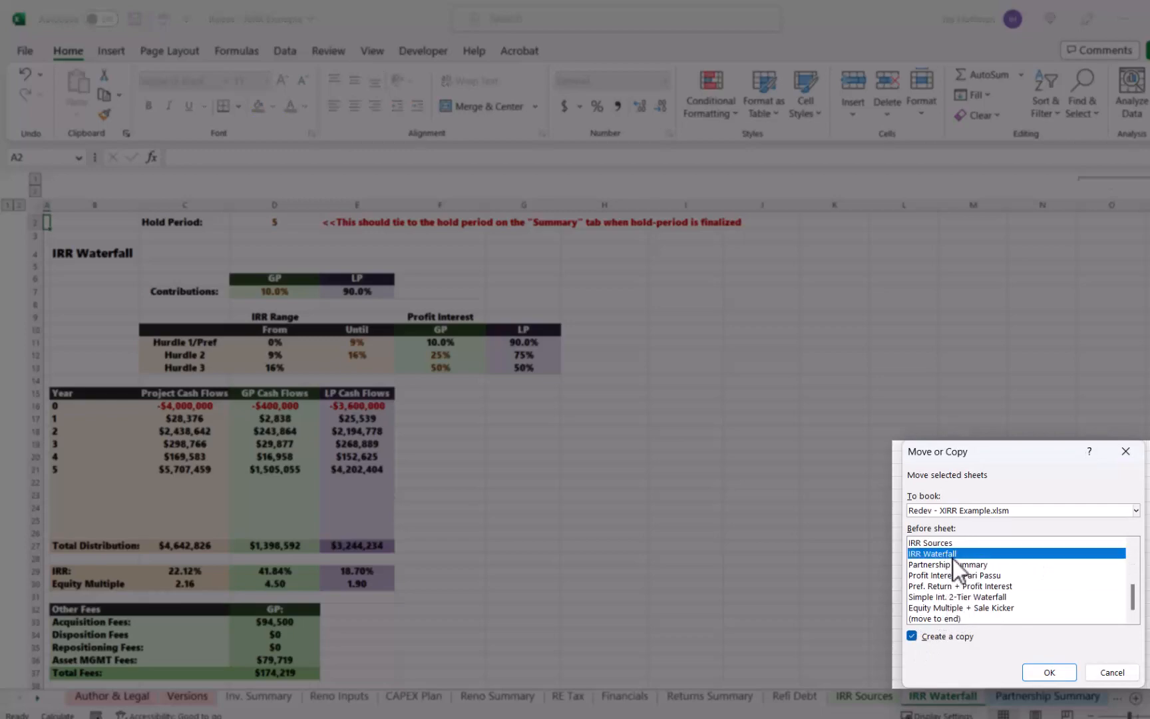
click(1047, 672)
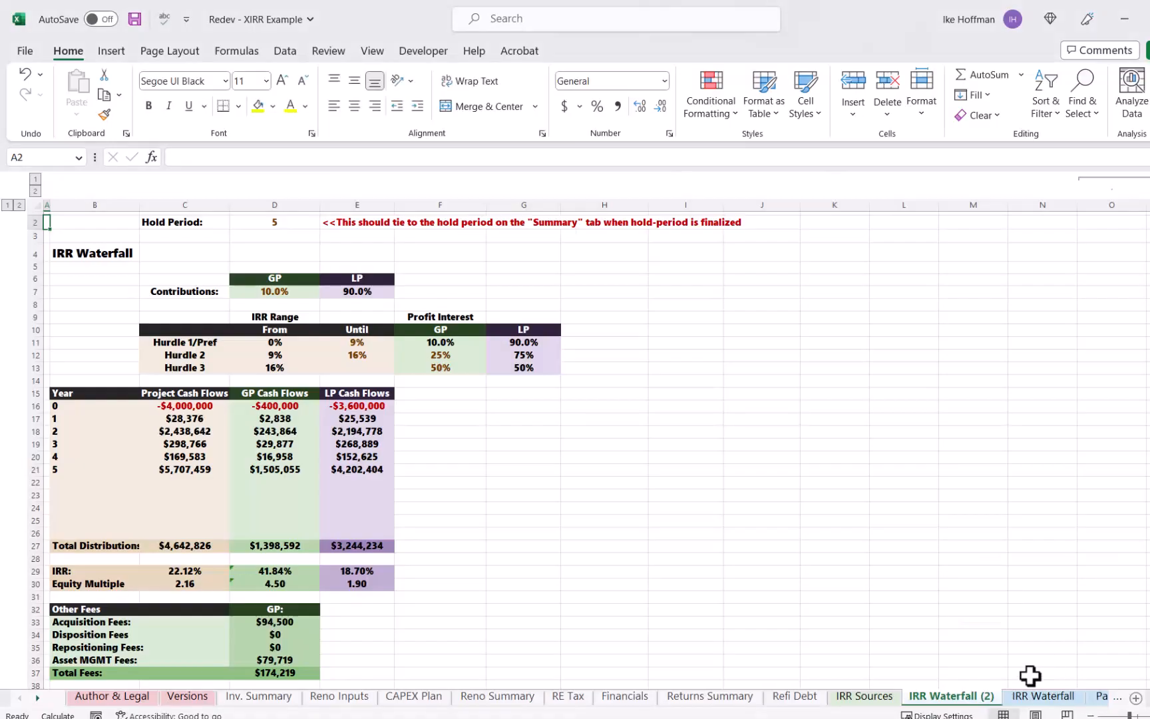
Rename the copied waterfall sheet as XIRR
double_click(983, 696)
text(XIRR)
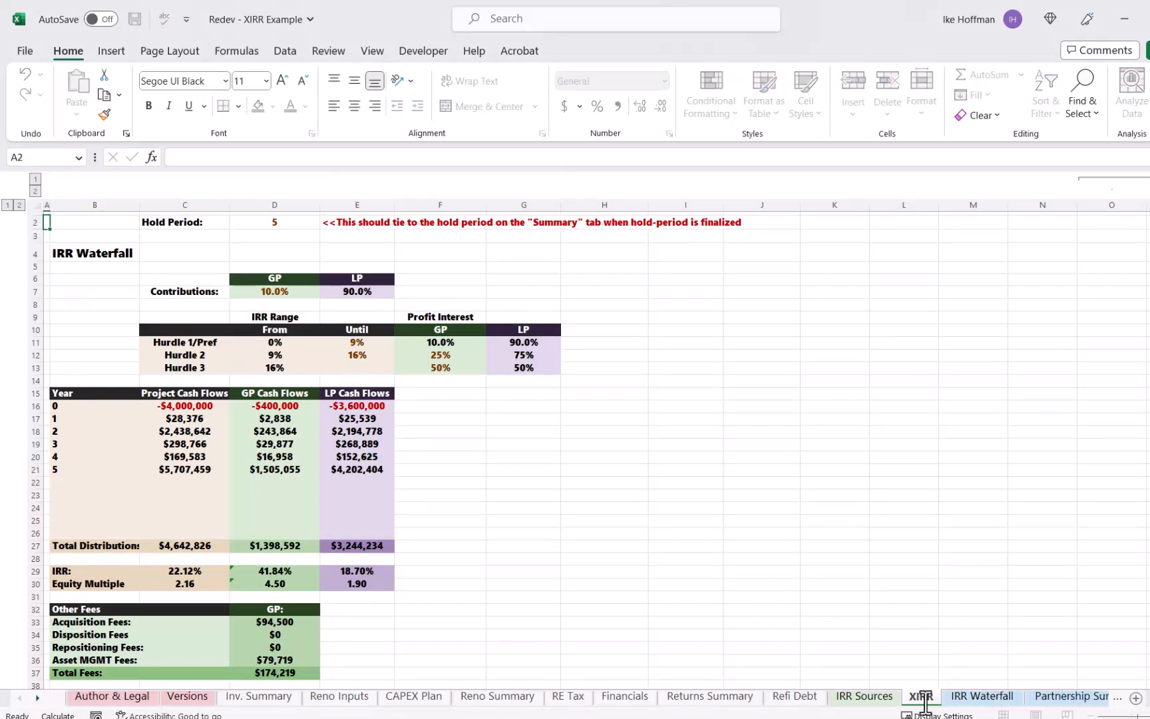
key(Return)
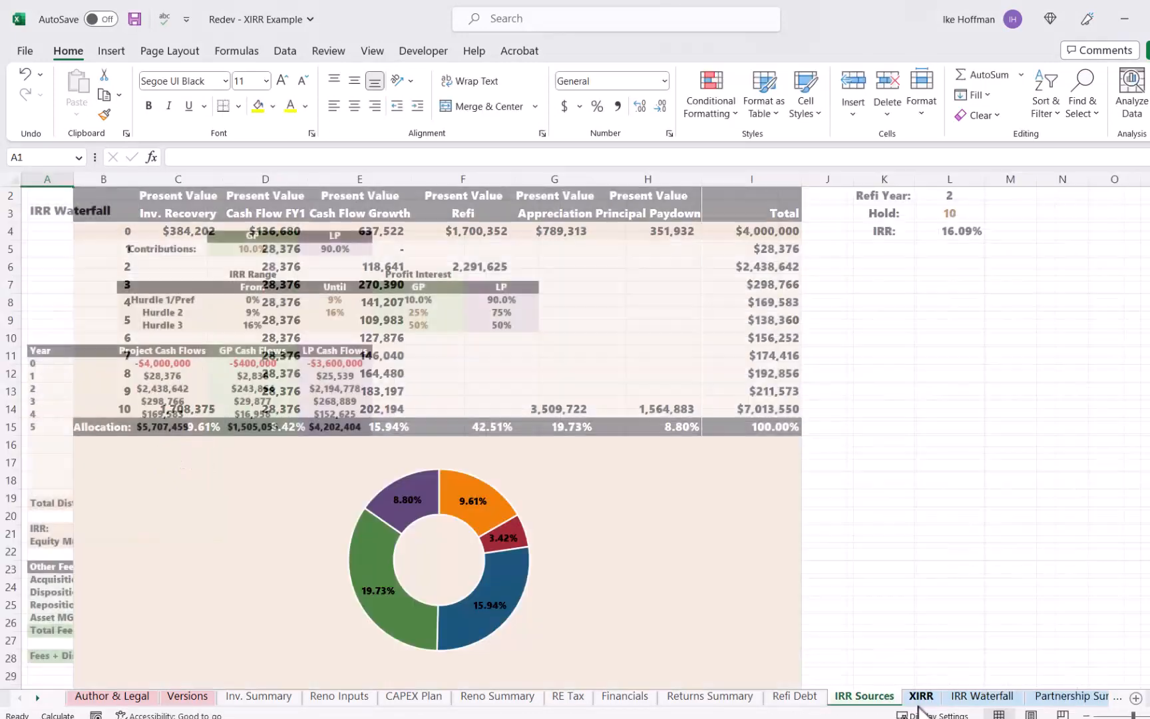
Set the XIRR sheet's tab color to the red theme color
right_click(925, 702)
key(Escape)
right_click(921, 700)
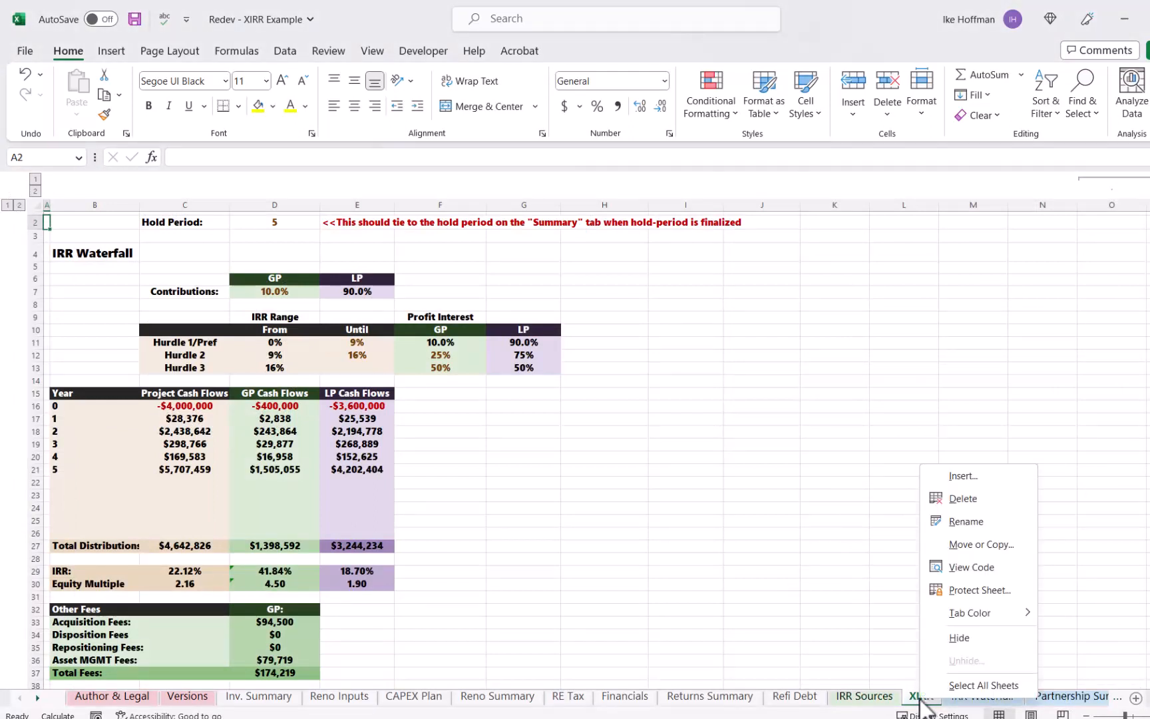
mouse_move(982, 614)
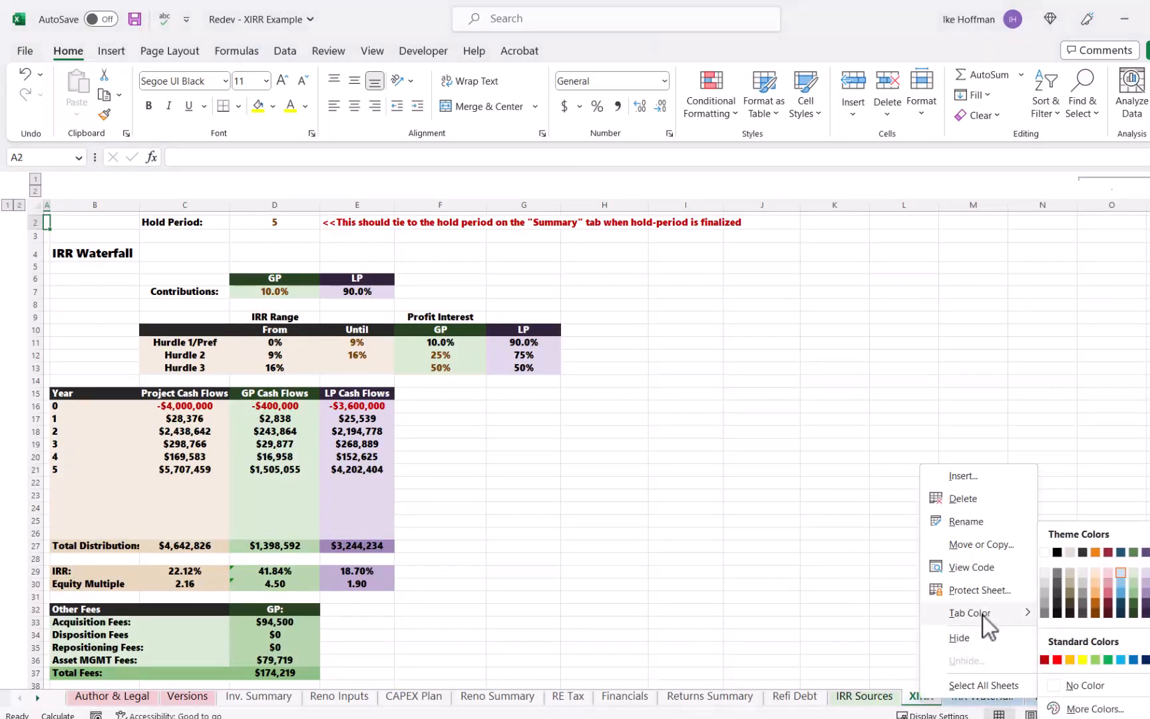
click(1108, 552)
click(848, 533)
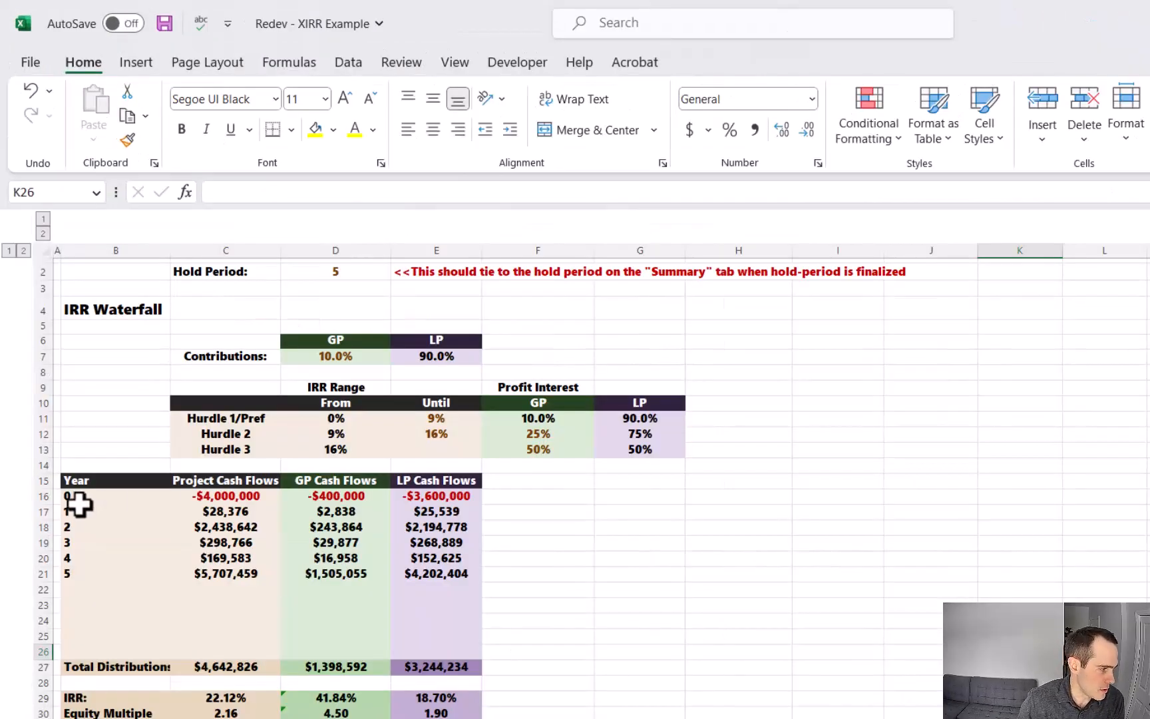
Replace the Year and Project Cash Flows formulas in B16:C26 with their static values, pasted in place
drag(75, 496, 232, 649)
key(ctrl+c)
key(ctrl+alt+v)
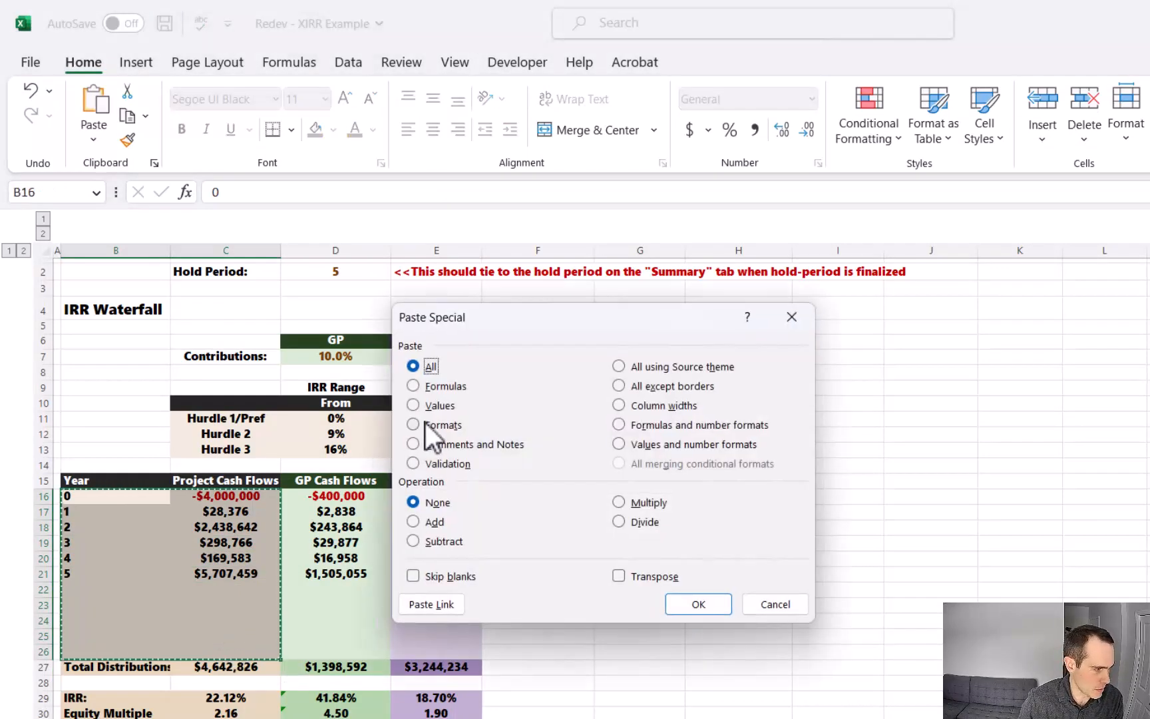
click(413, 404)
click(698, 604)
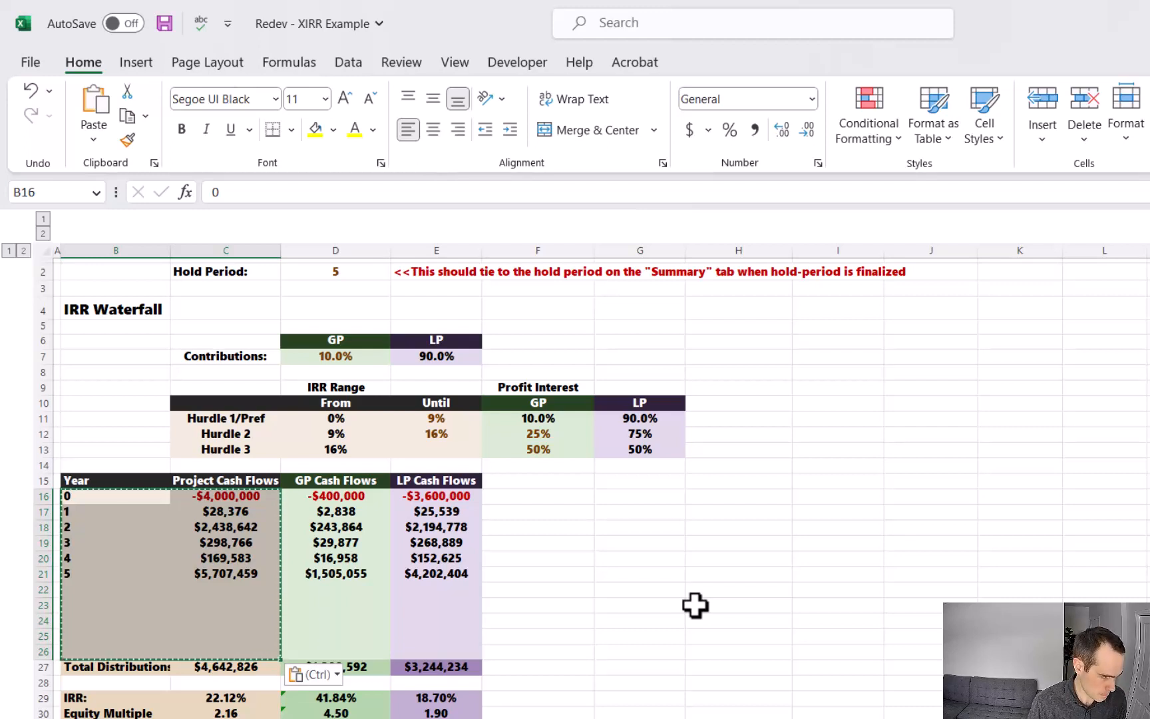
key(Escape)
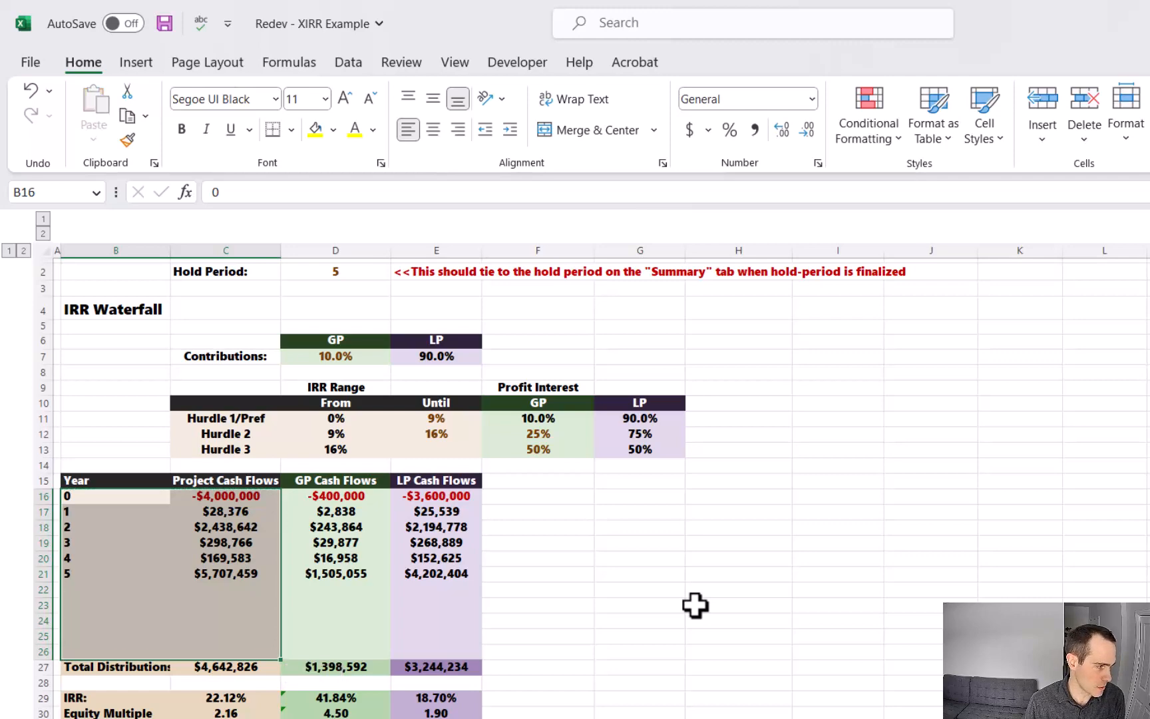
click(626, 621)
Insert a new column before Project Cash Flows and enter the header Date in C15
right_click(236, 251)
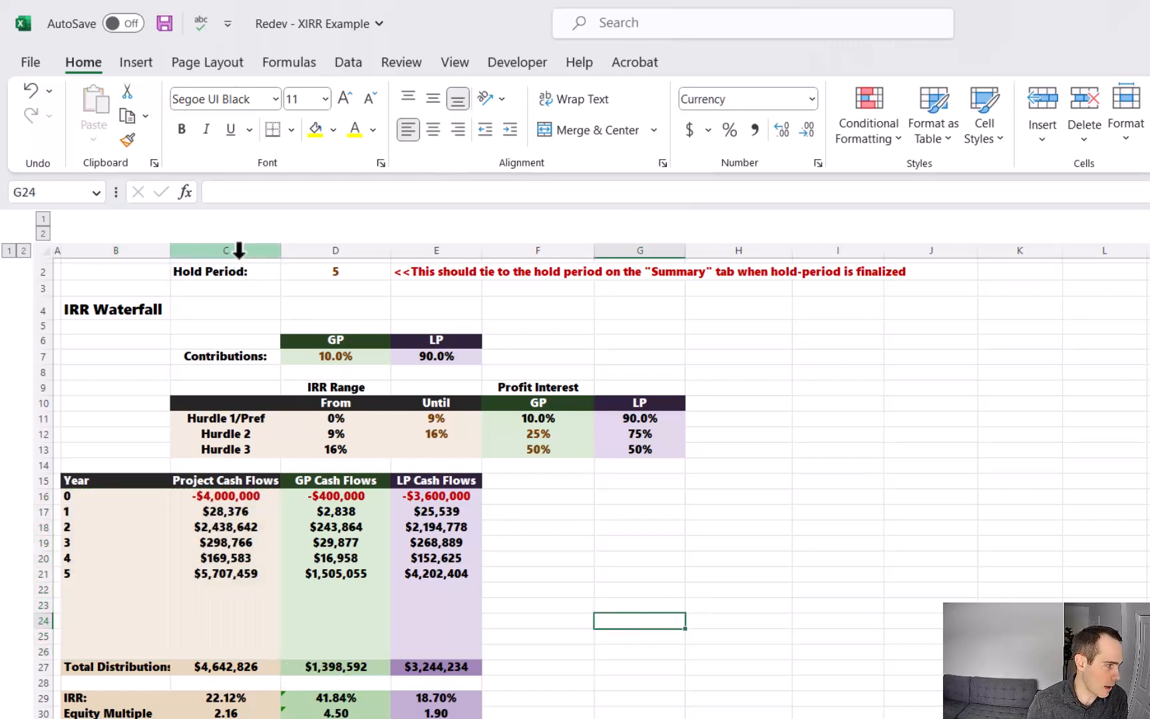
click(235, 443)
click(229, 484)
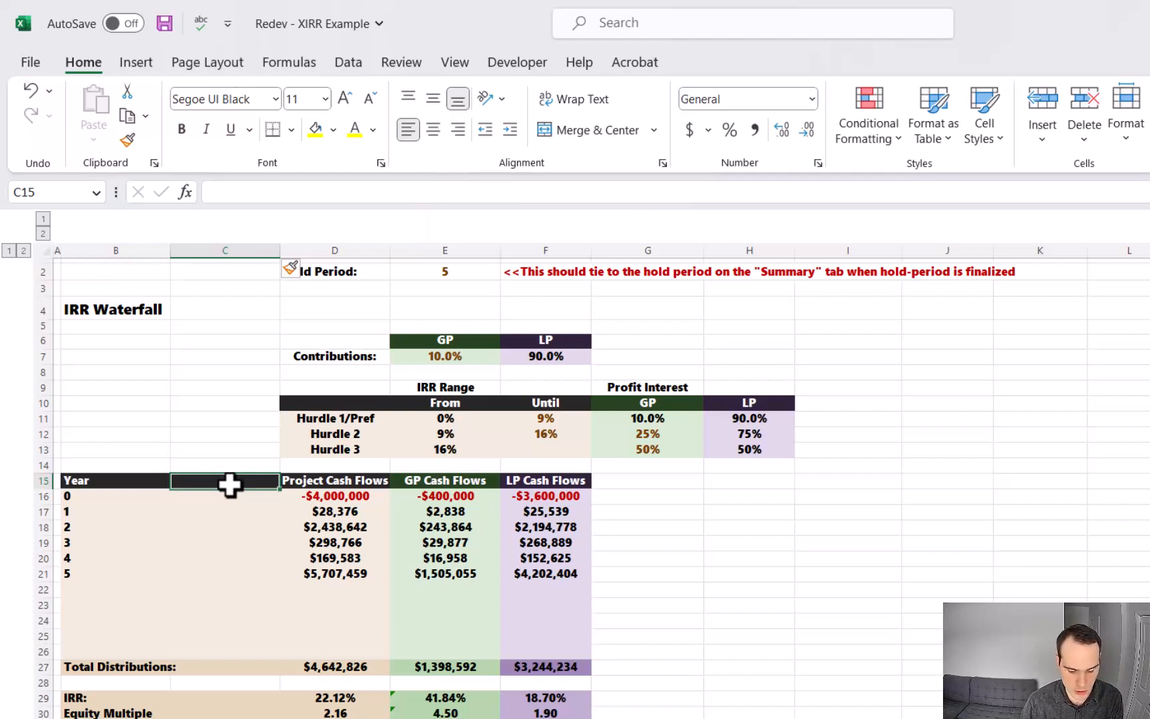
text(Date)
key(Return)
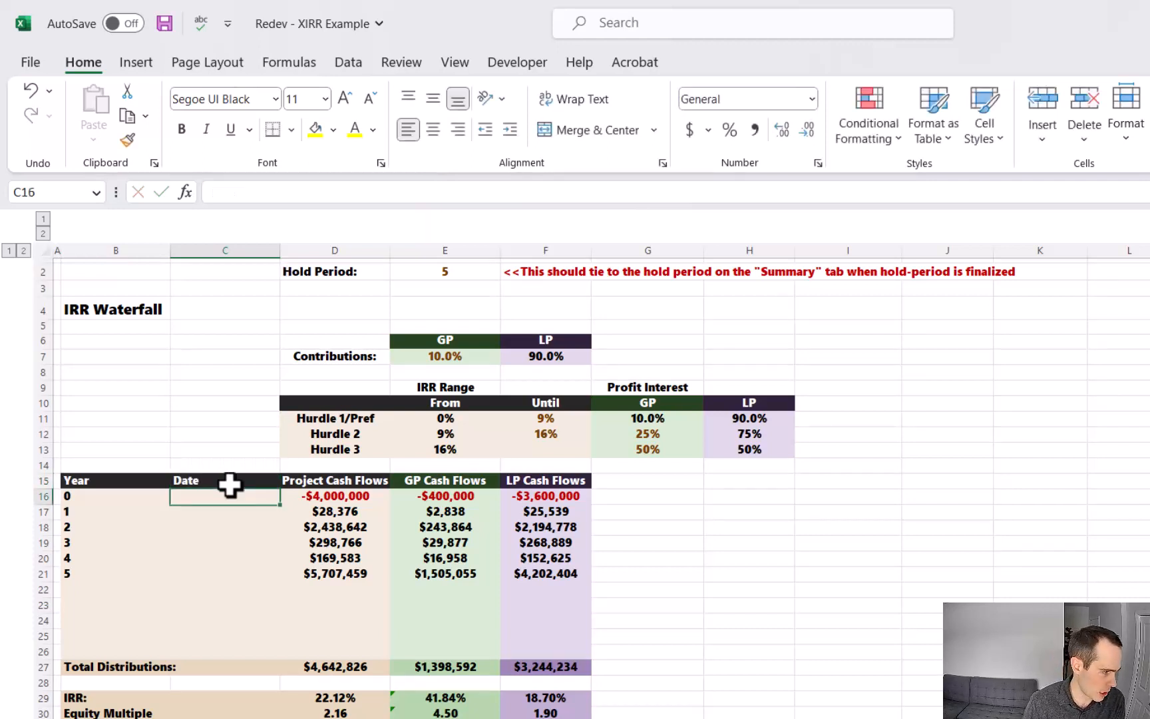
Change the Year header in B15 to Payments
click(148, 480)
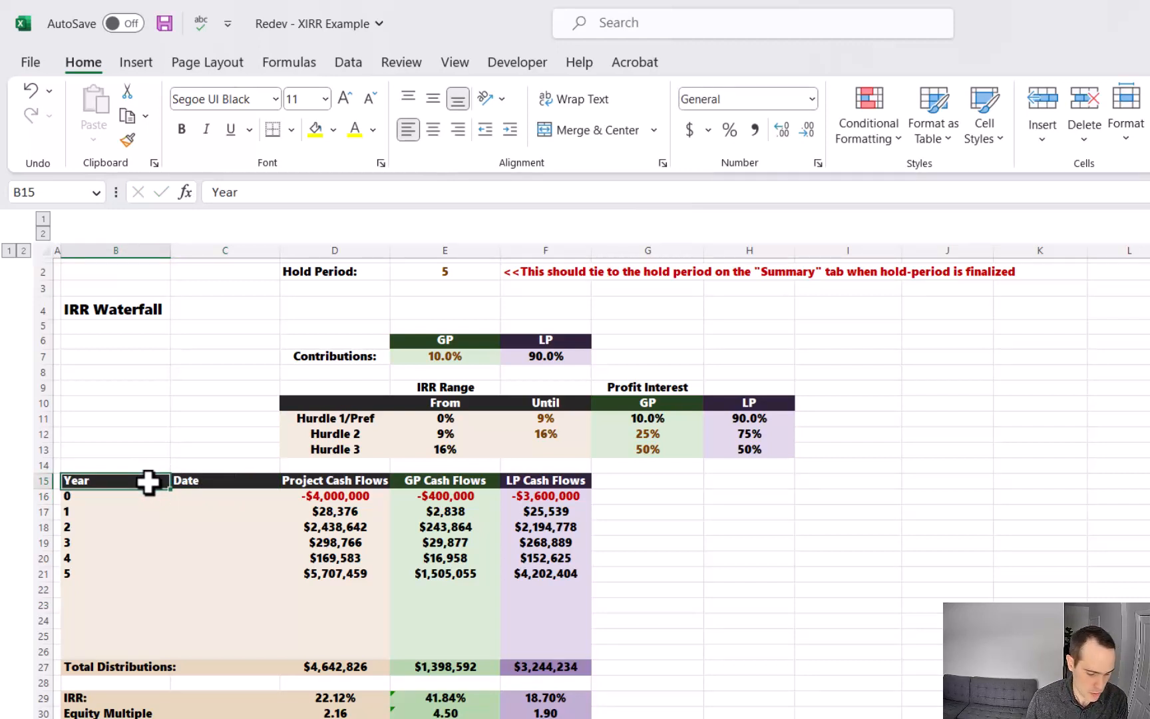
text(Payments)
key(Return)
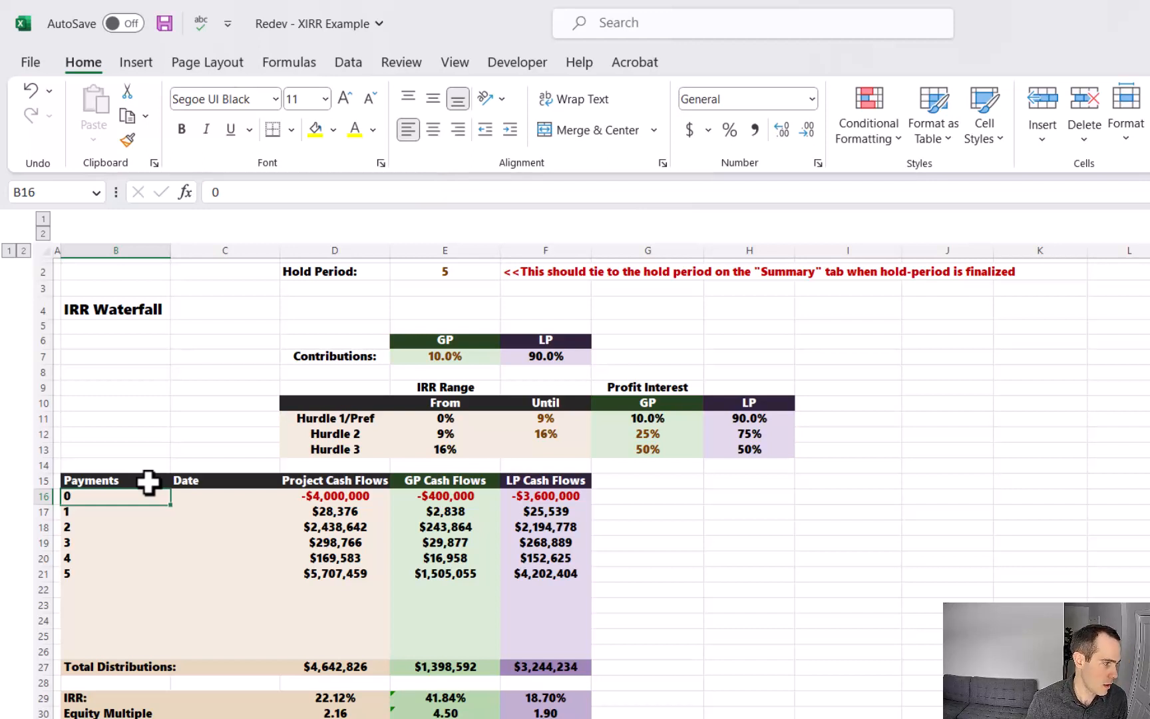
Enter the dates 1/1/2020 for payment 0 in C16 and 12/31/2020 for payment 1 in C17
click(238, 496)
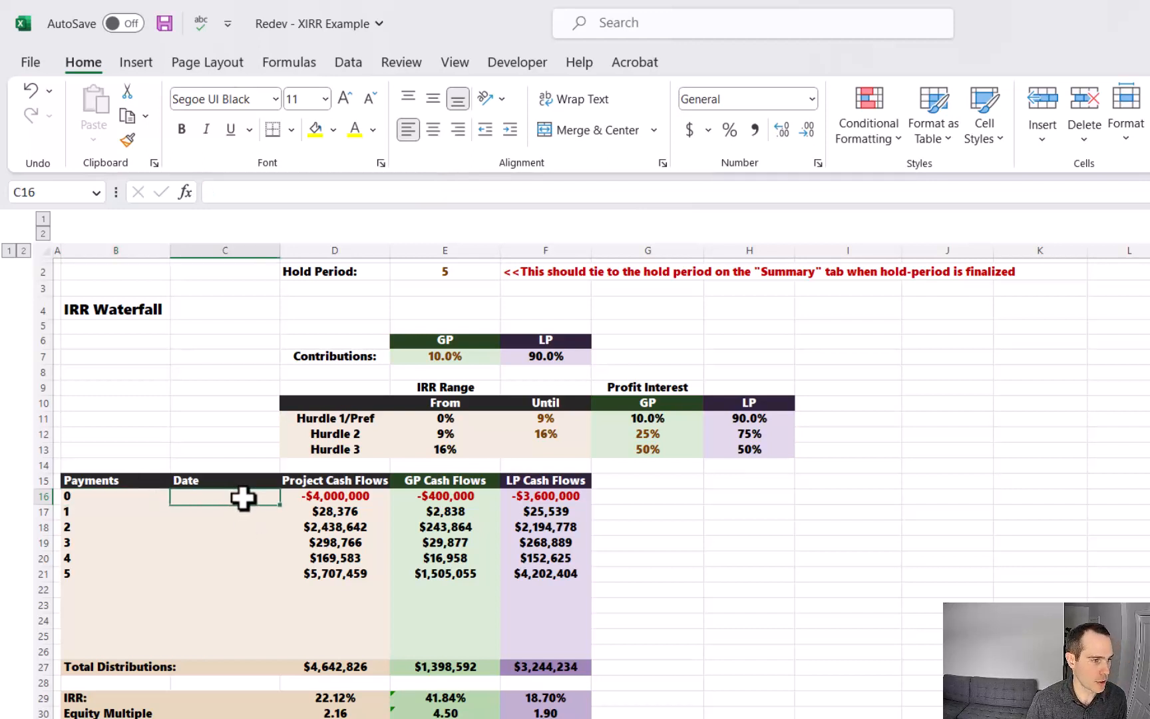
text(1/1)
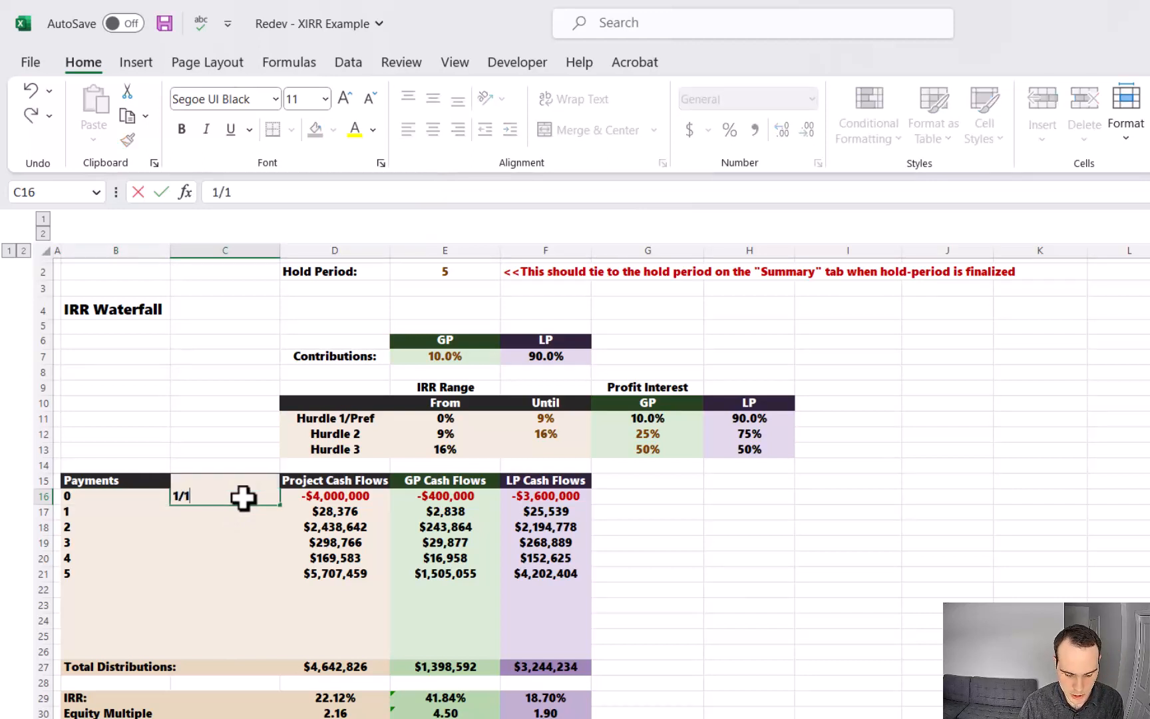
text(/2020)
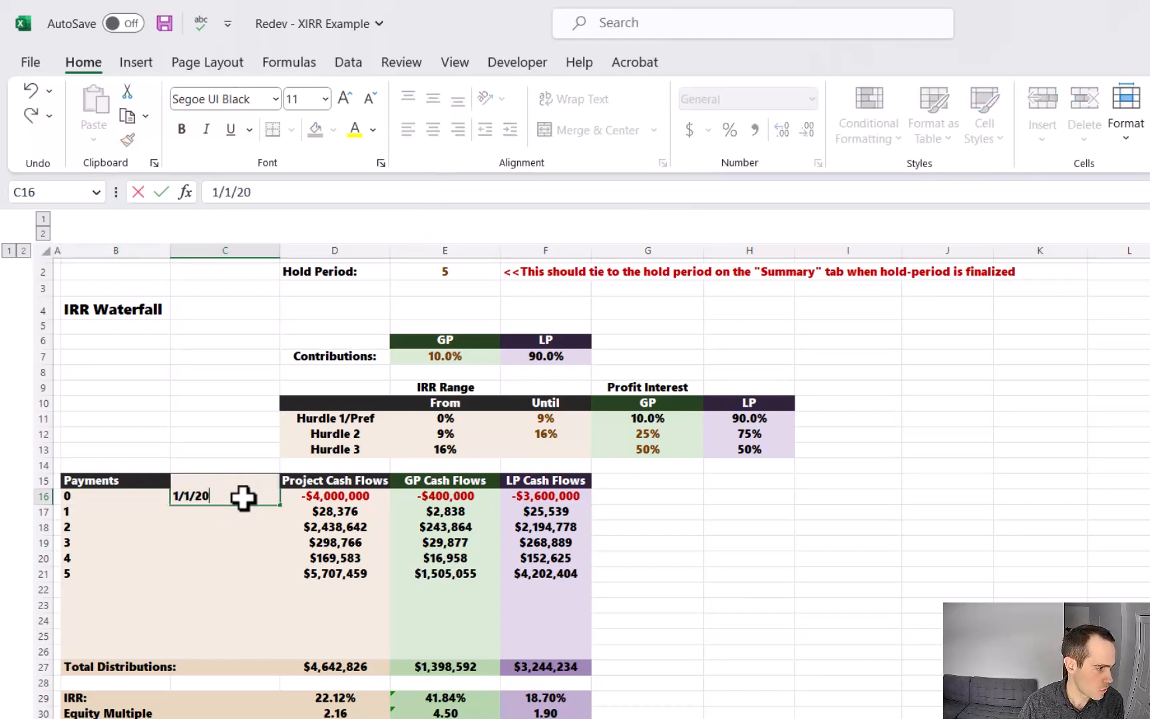
key(Return)
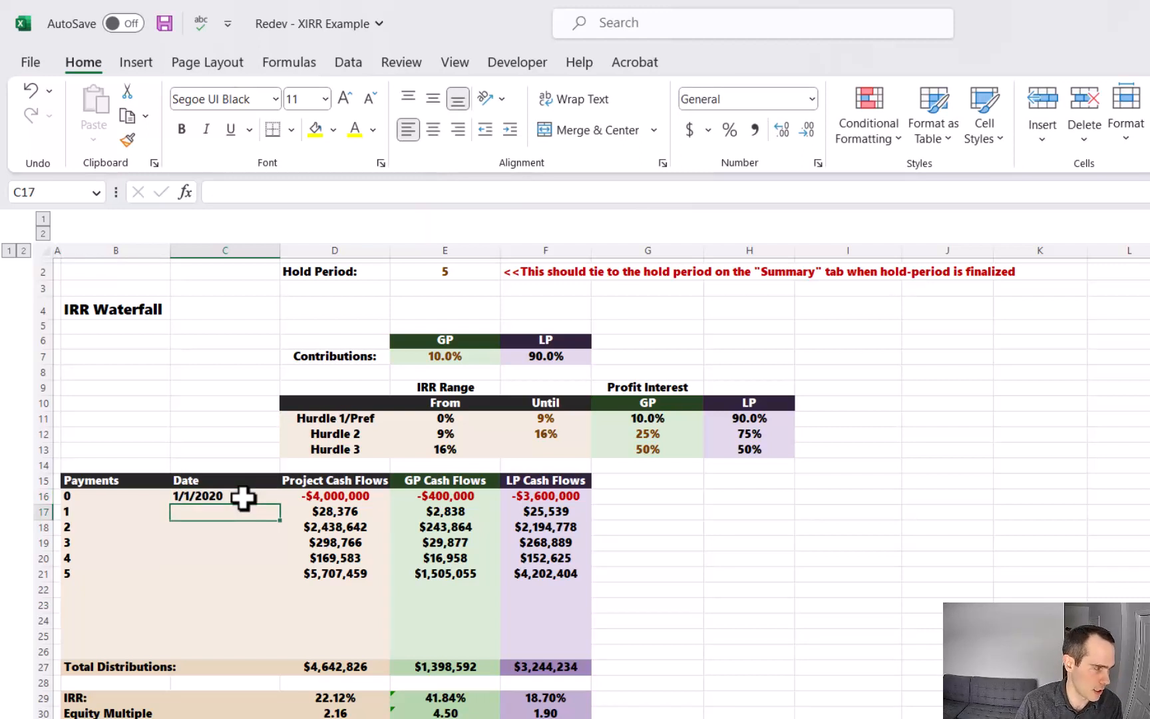
text(1)
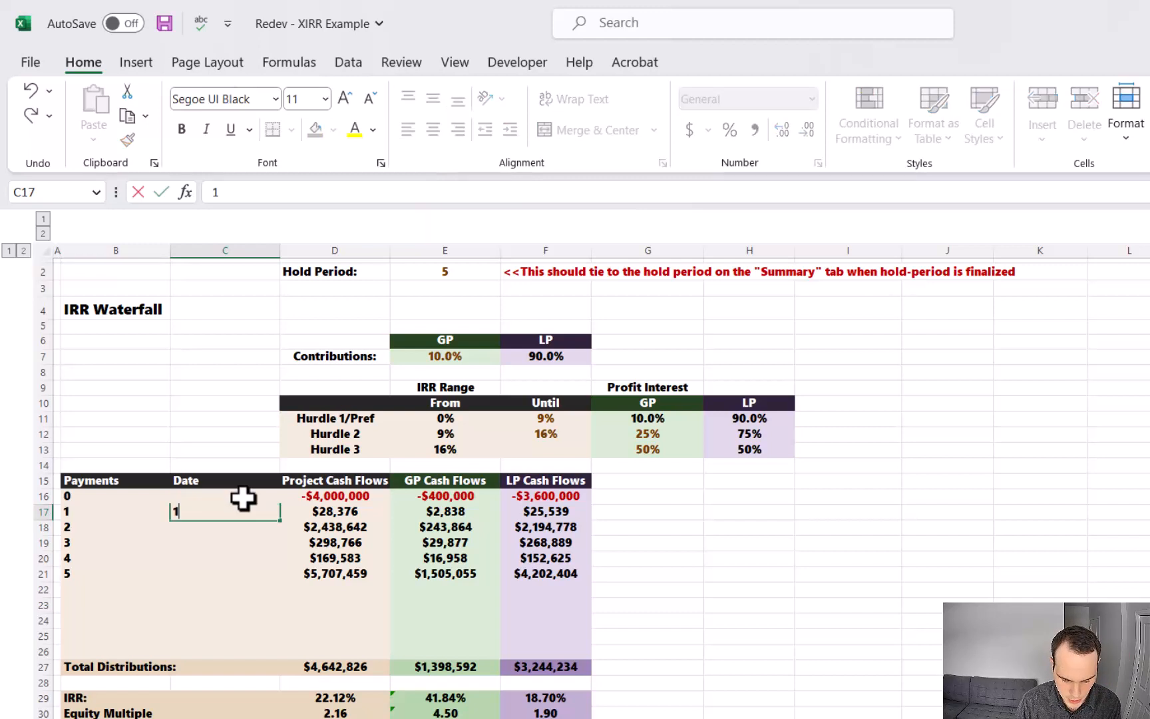
text(2/31/2020)
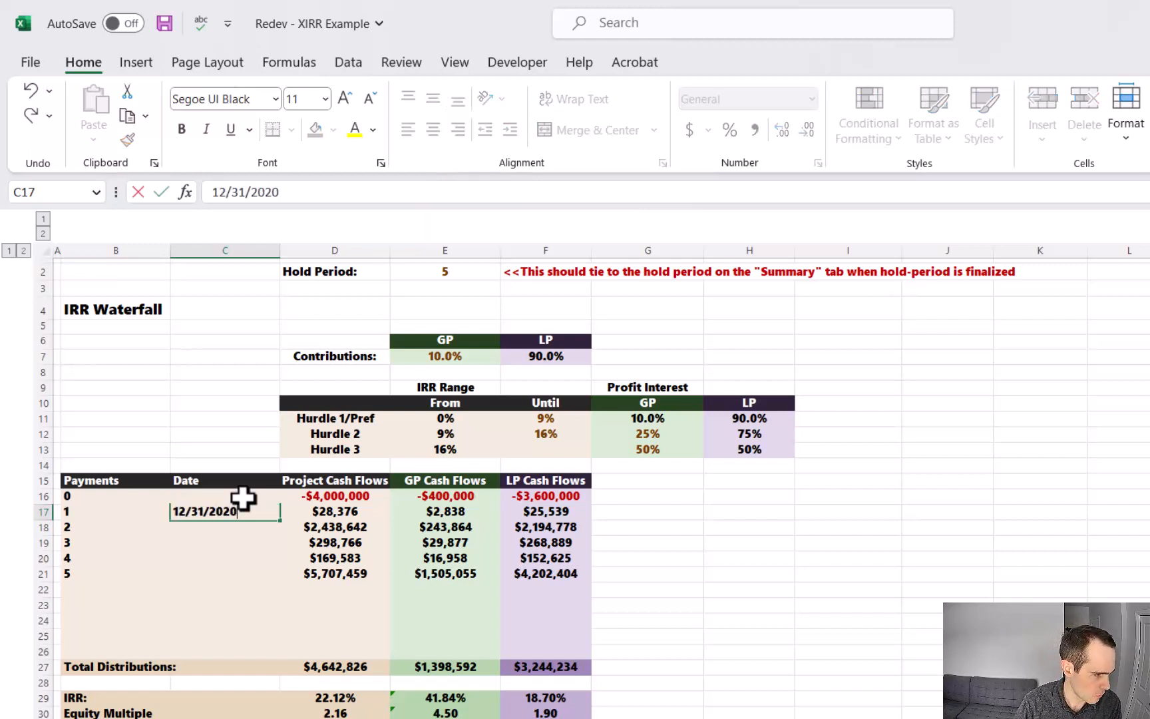
key(Return)
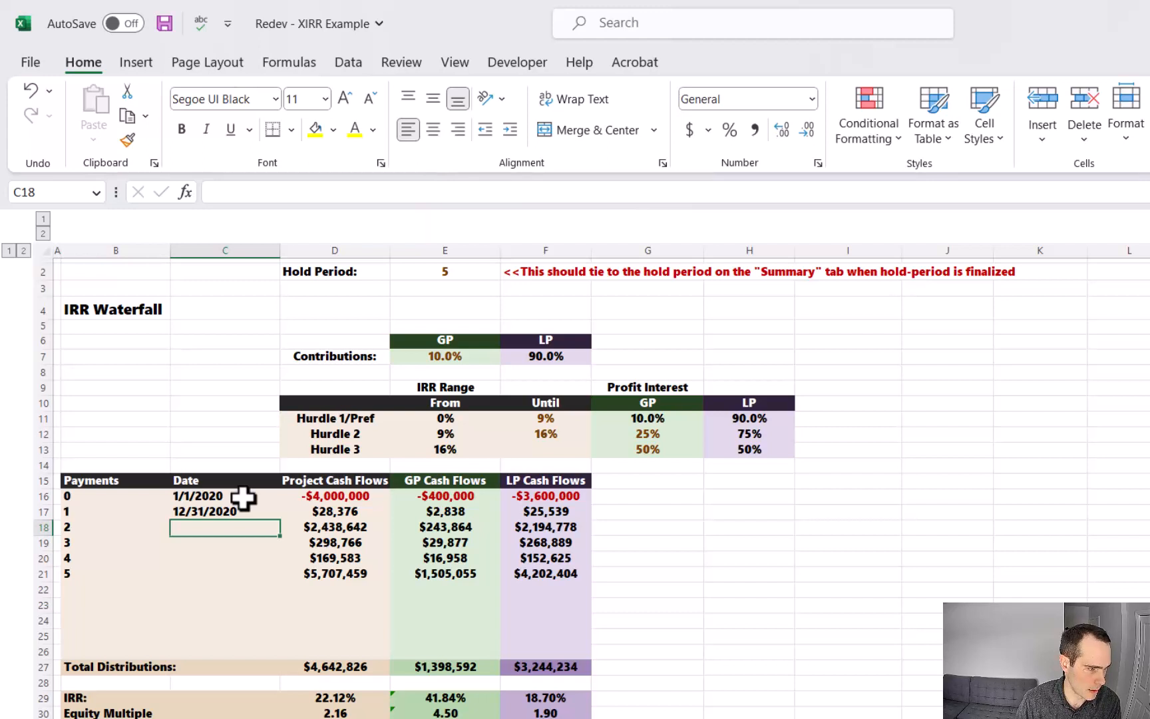
Enter the formula =EDATE(C17,12) in C18 to calculate the date of payment 2
text(=edate()
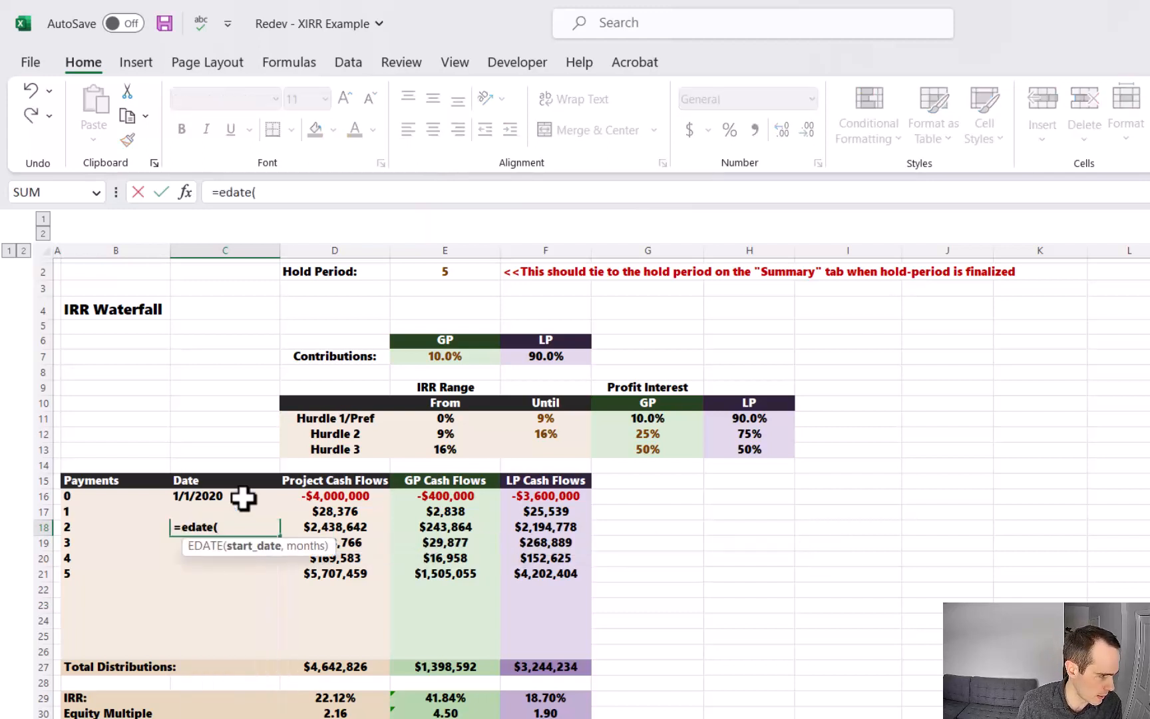
click(201, 480)
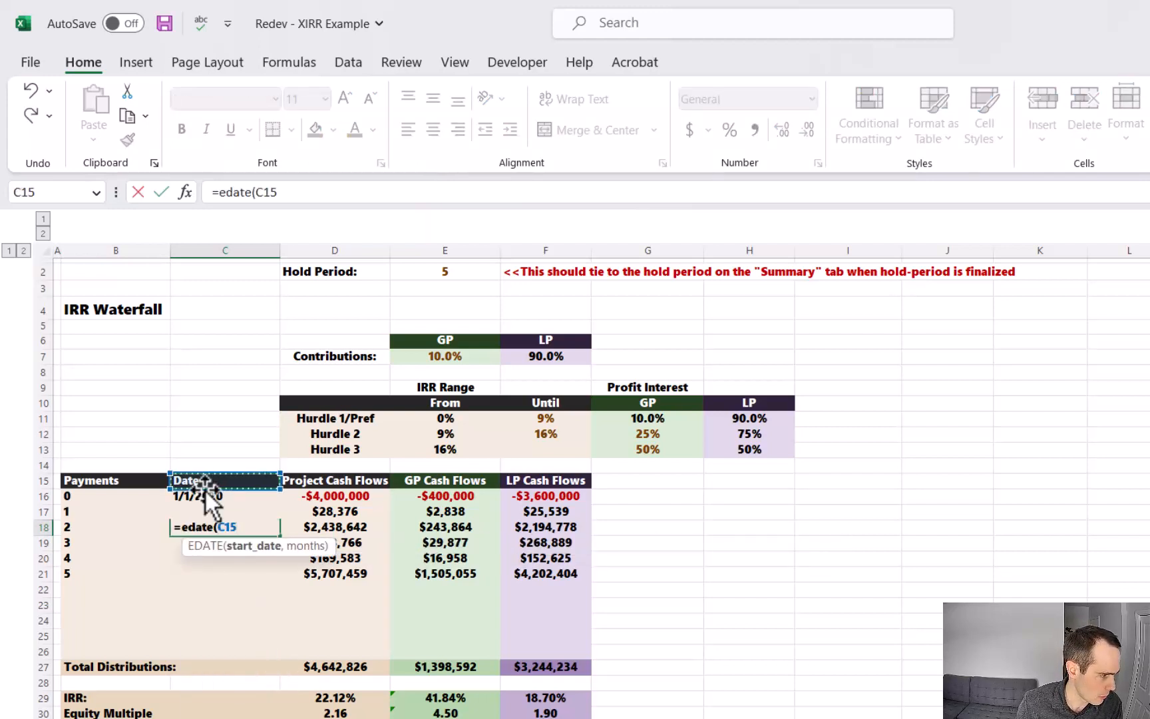
click(207, 499)
click(210, 512)
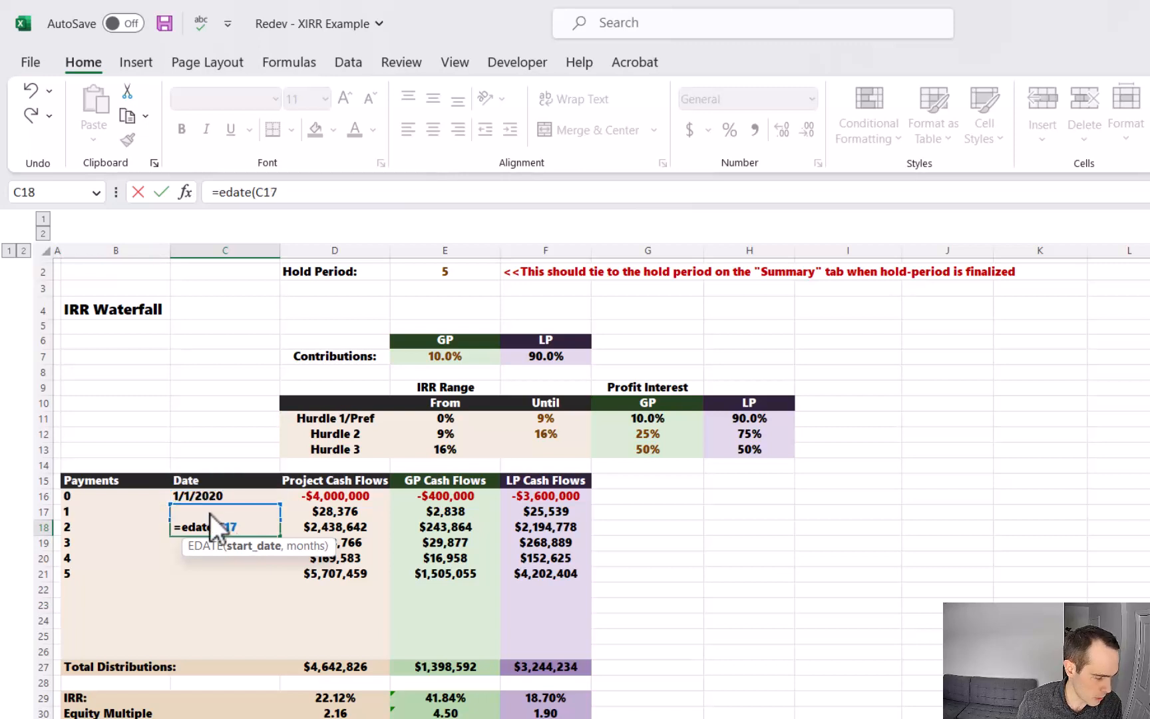
text(,12)
key(Return)
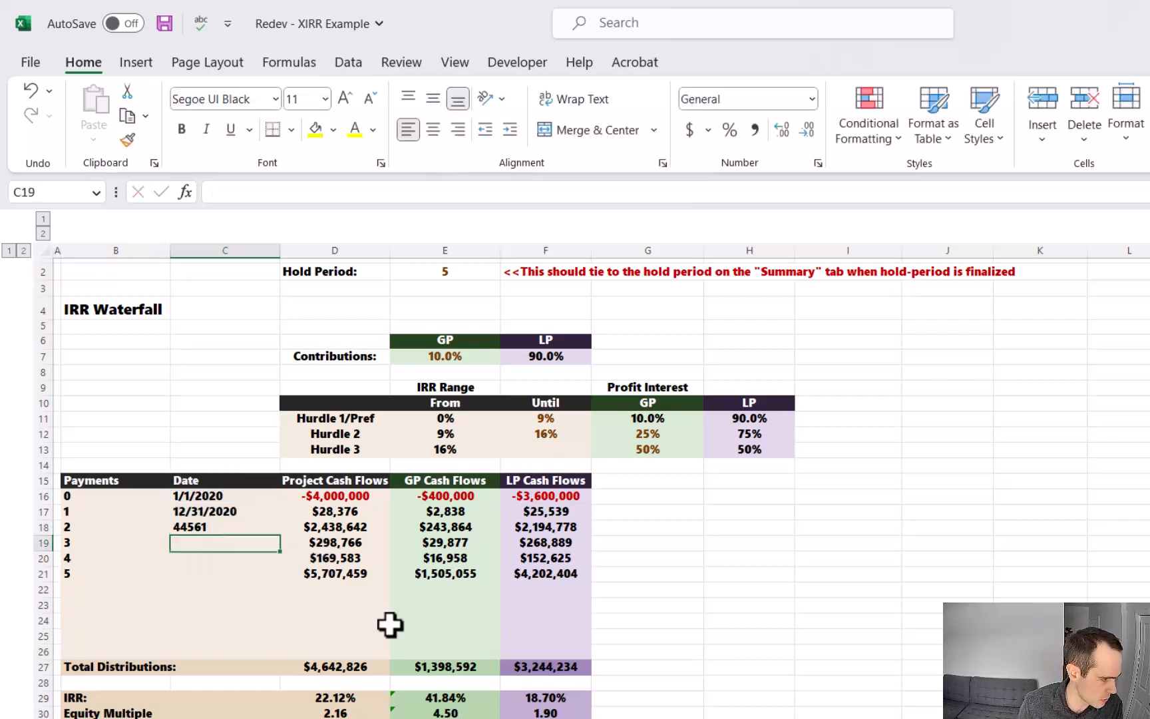
Copy the date format from C17 to C18 and fill the EDATE formula down through C21
click(262, 512)
click(127, 140)
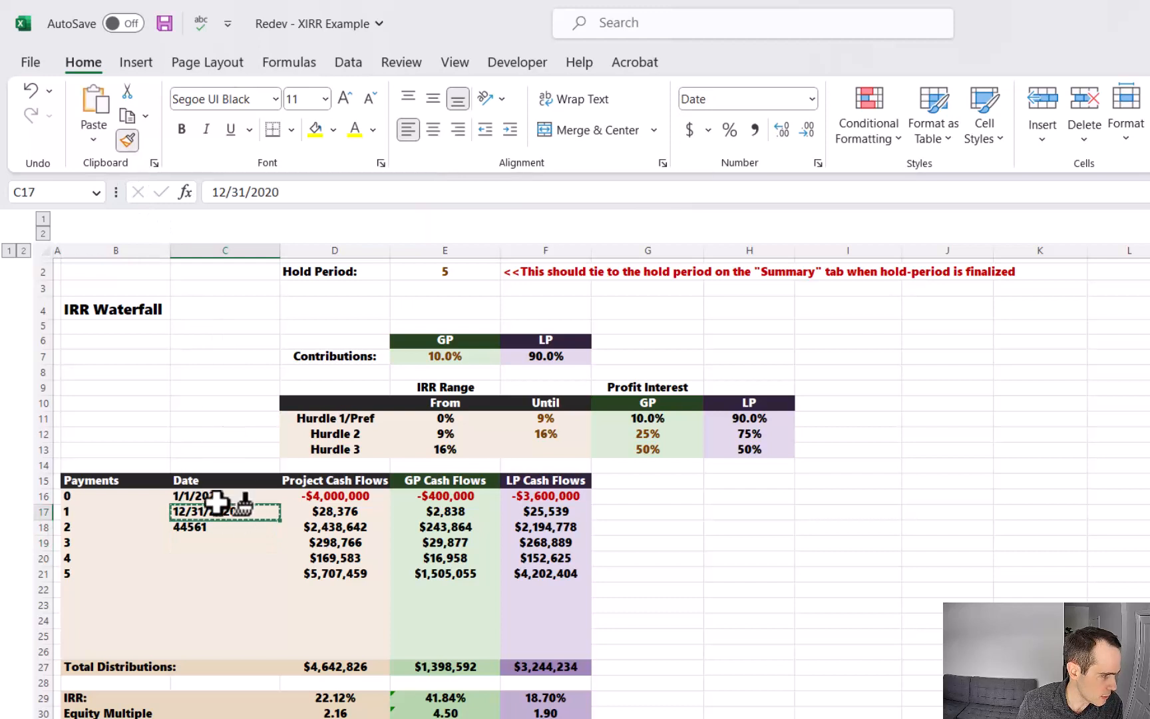
click(200, 526)
drag(279, 534, 259, 577)
click(260, 572)
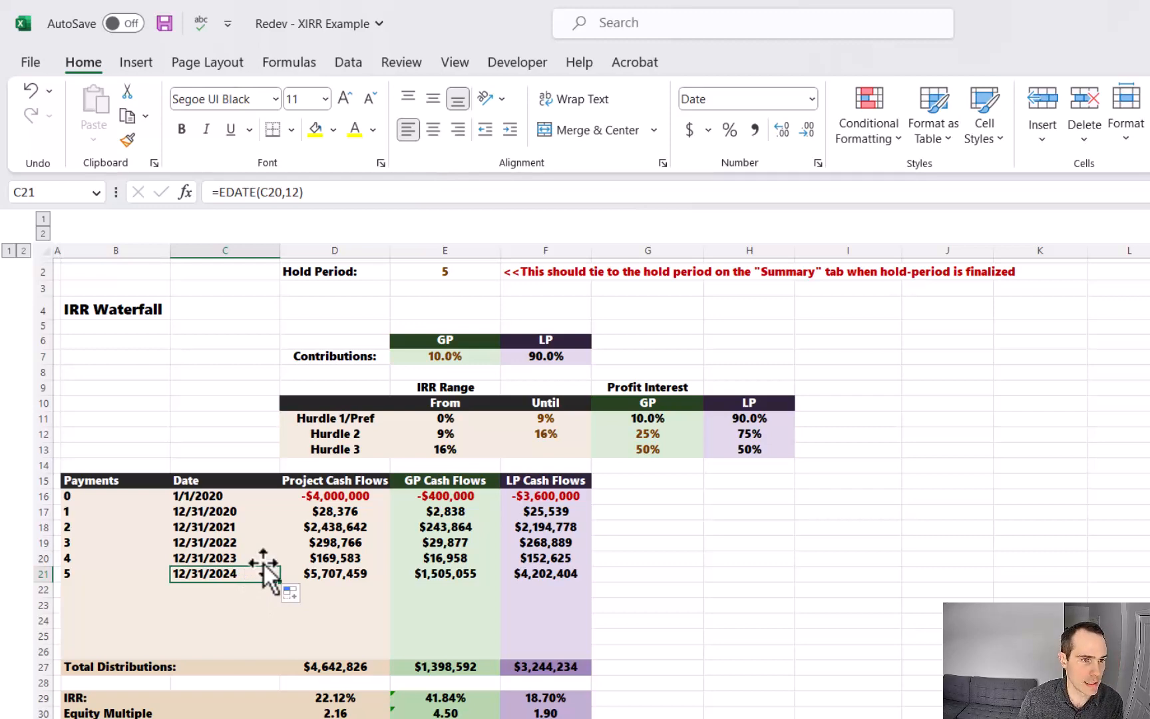
Expand the grouped rows with the summarized partnership distribution details below the fees section and review their yearly ledger
scroll(260, 562, down, 4)
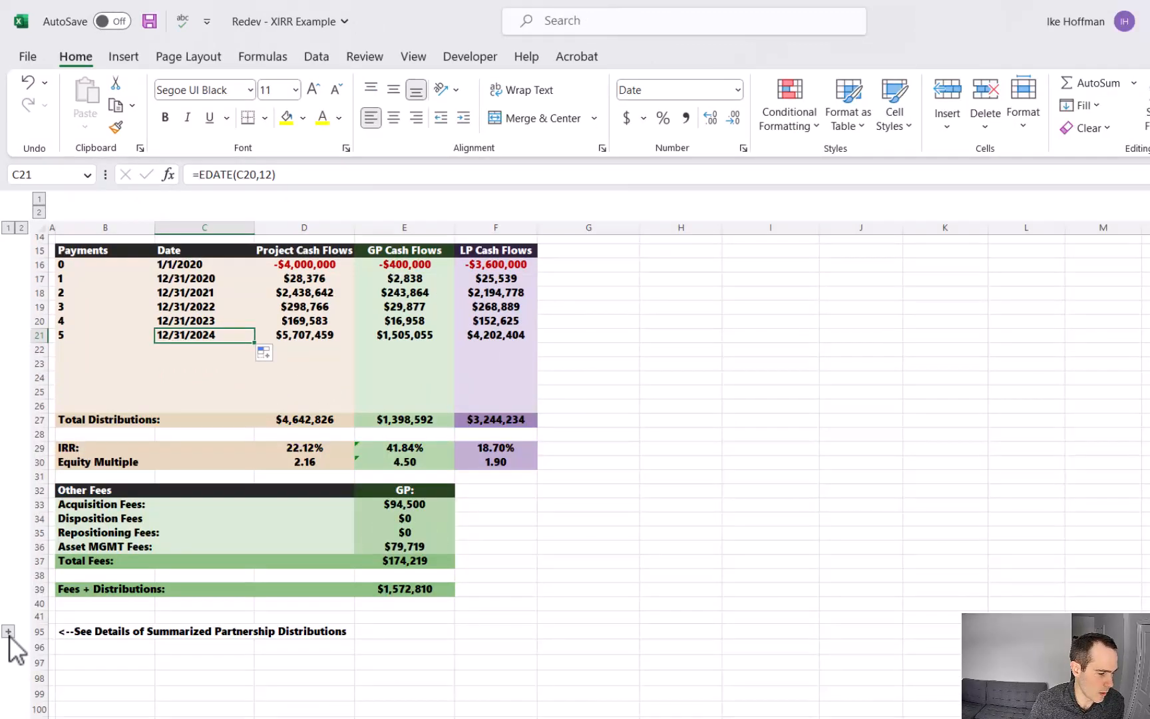
click(9, 631)
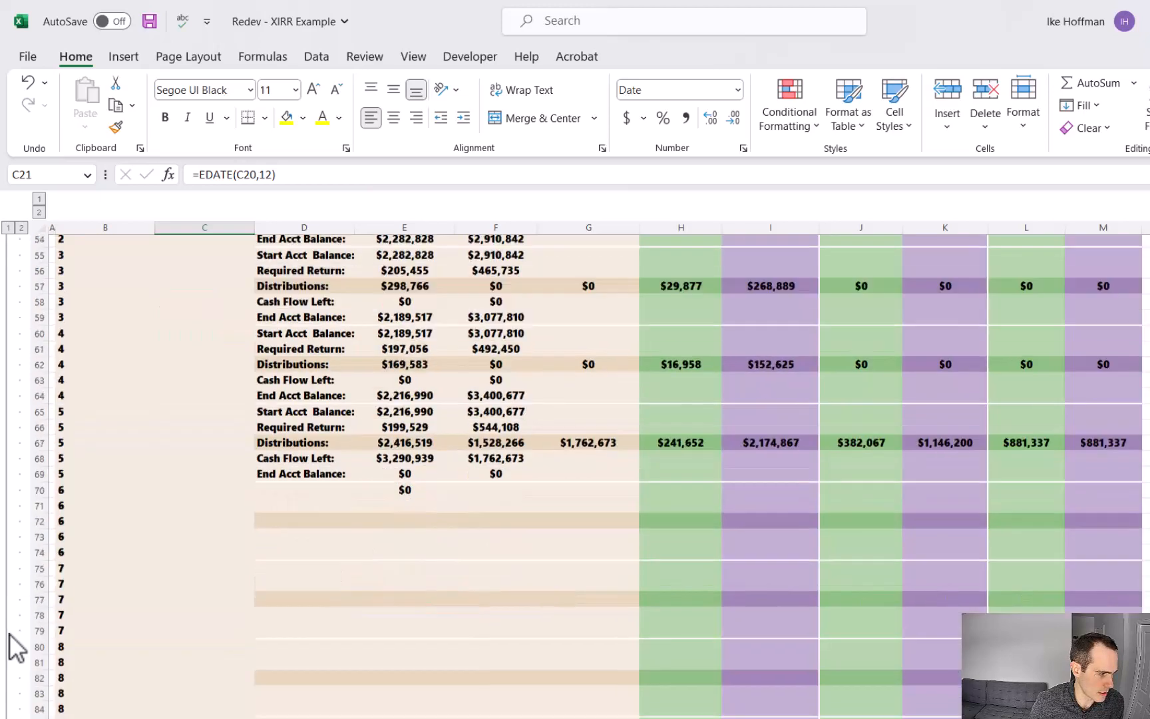
scroll(656, 608, down, 3)
scroll(656, 608, up, 10)
scroll(652, 604, down, 1)
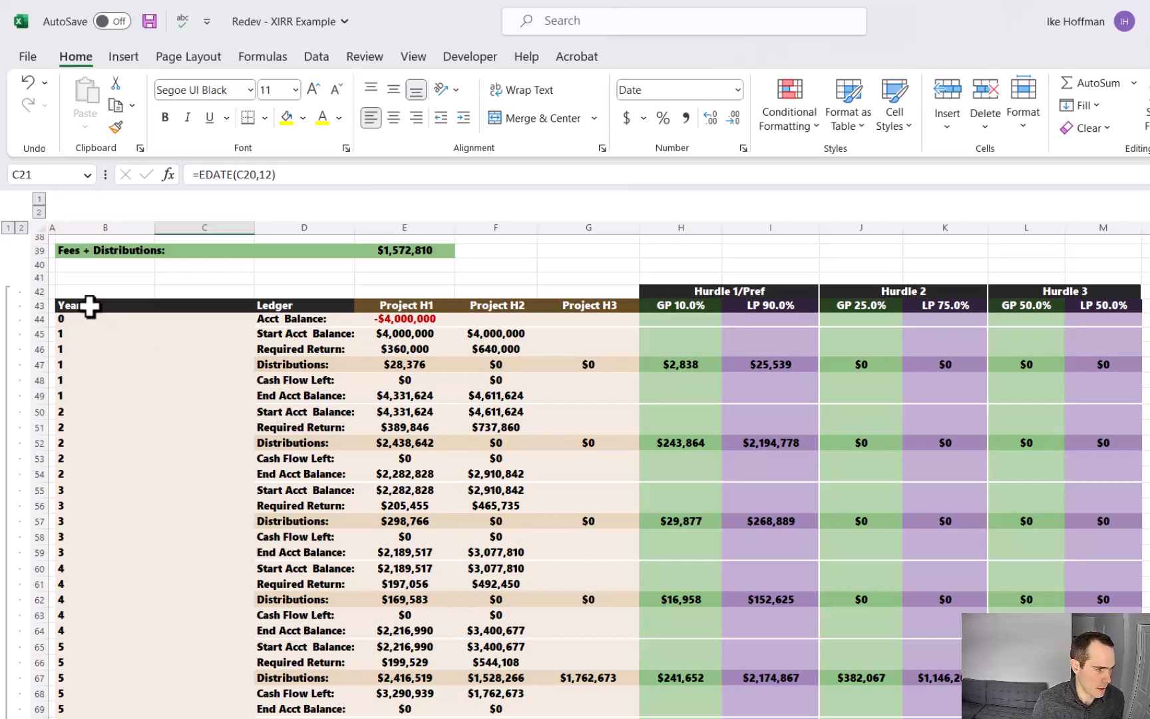
scroll(107, 319, up, 10)
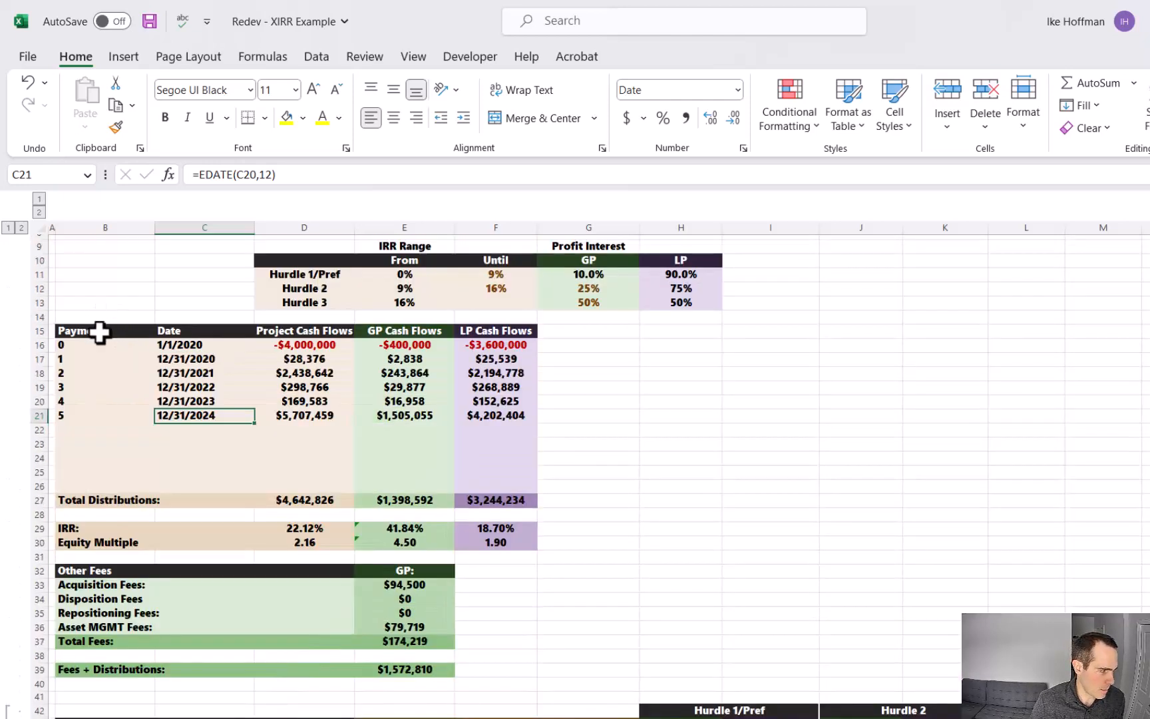
Copy the Payments and Date headings from B15:C15 into the ledger header at B43:C43
drag(98, 331, 181, 341)
key(ctrl+c)
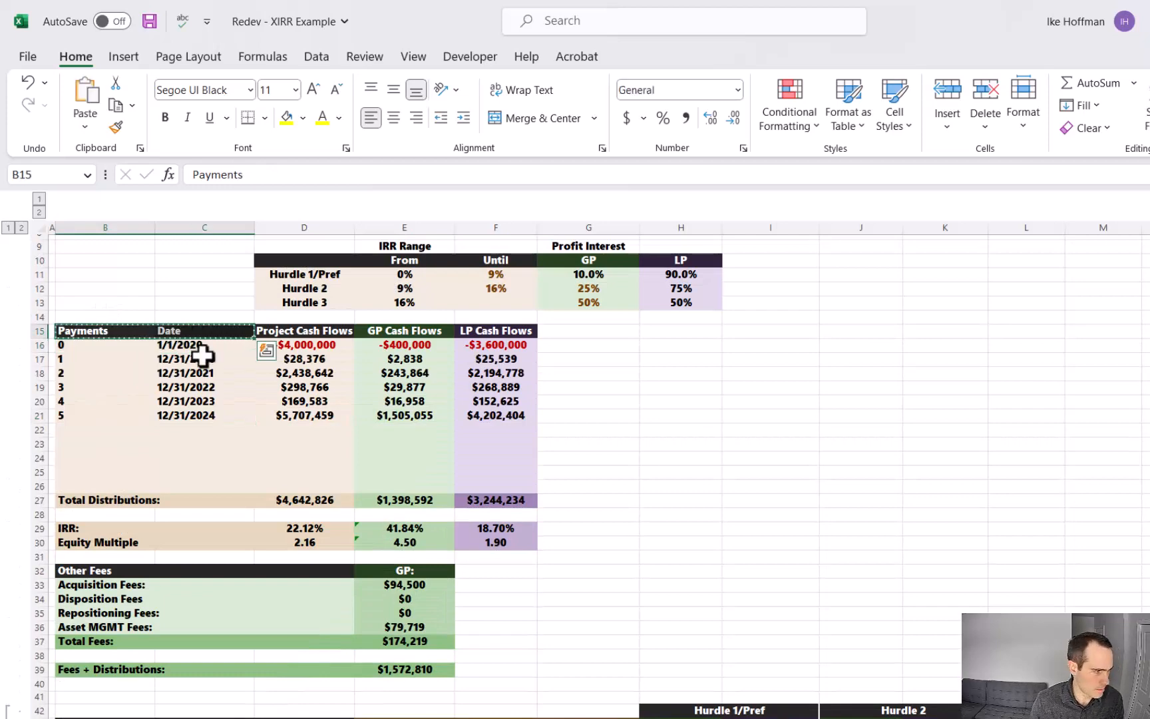
scroll(200, 372, down, 5)
click(80, 491)
key(ctrl+v)
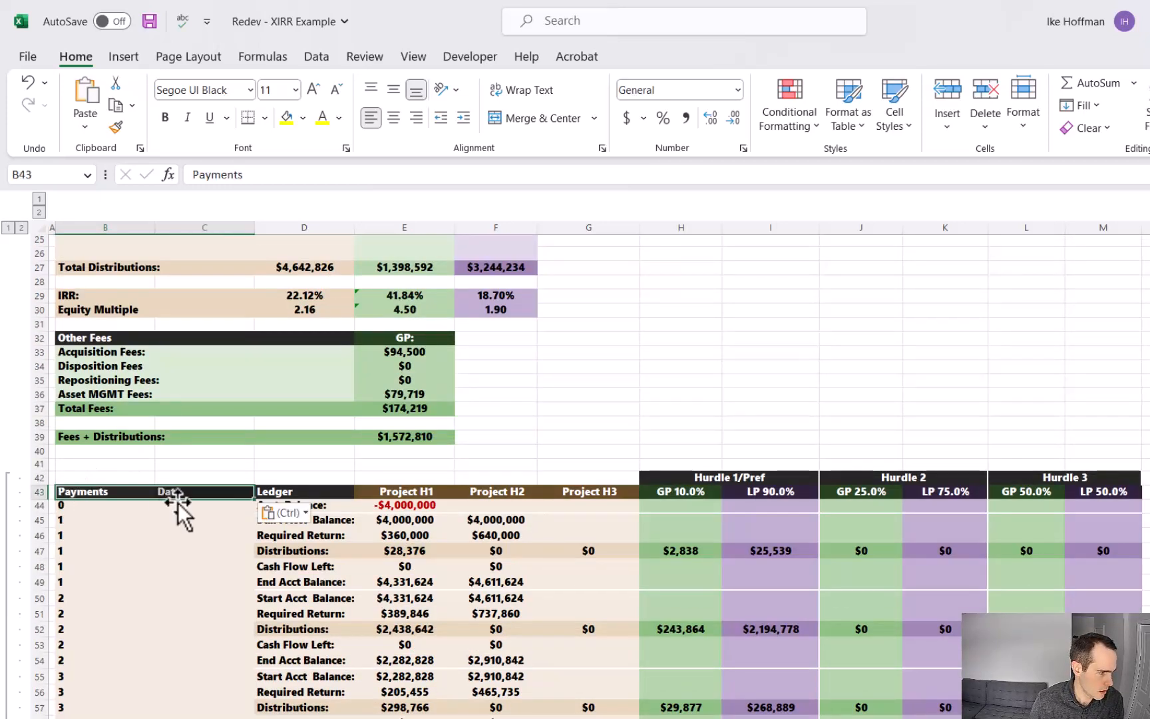
Enter =VLOOKUP(B44,$B$16:$C$26,2,) in C44 to look up the payment date for the ledger's first row
click(178, 510)
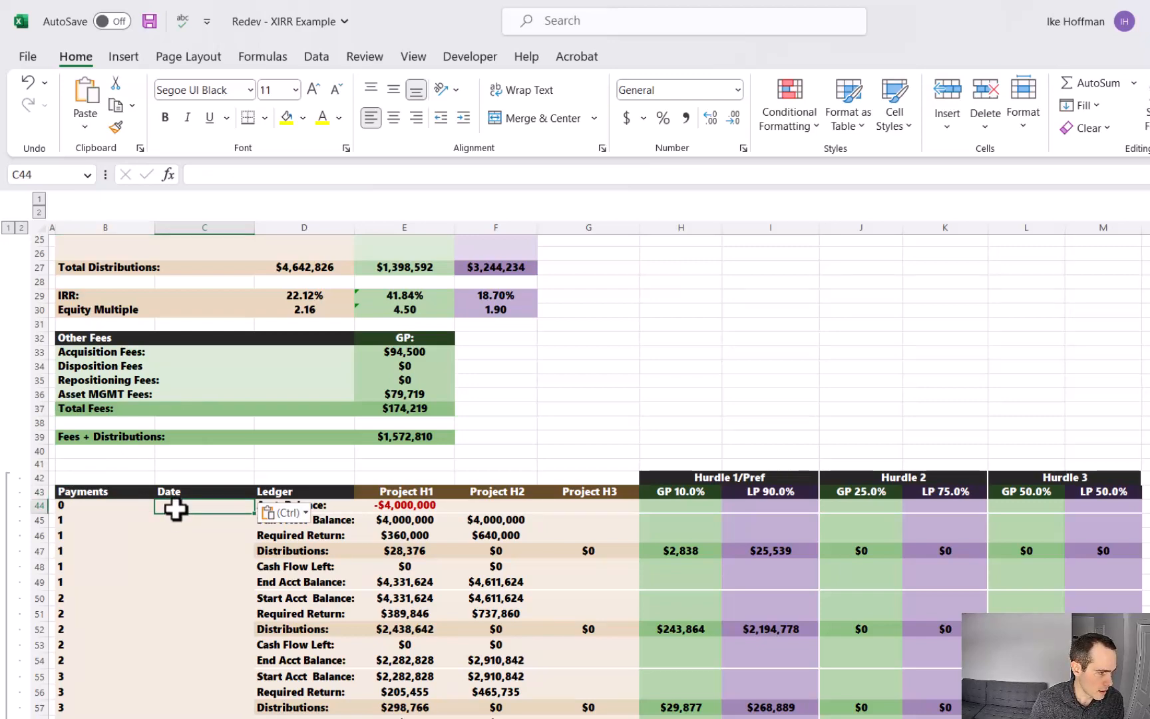
scroll(175, 509, up, 3)
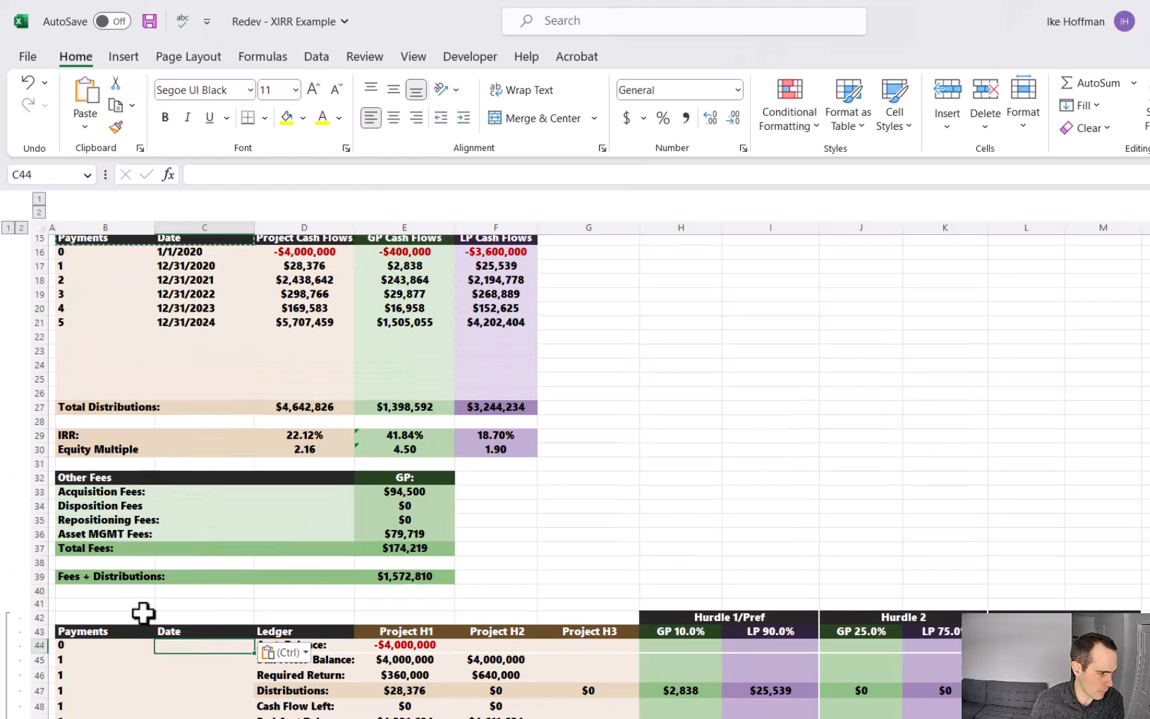
text(=)
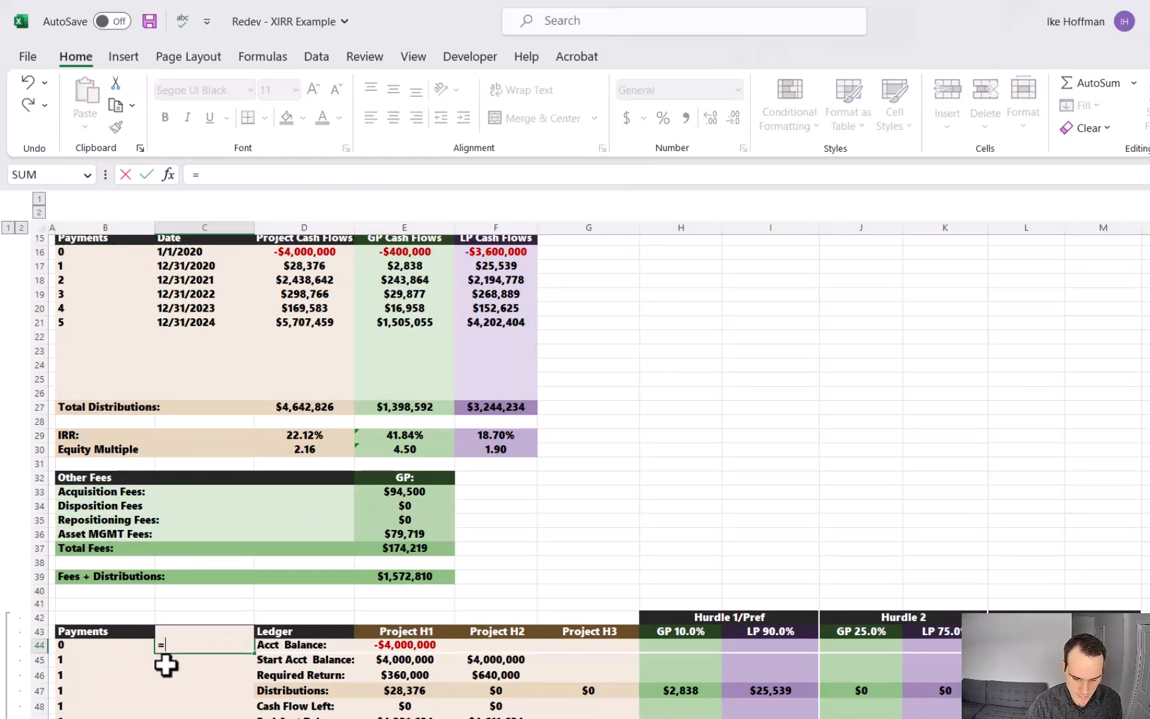
text(vlook)
key(Tab)
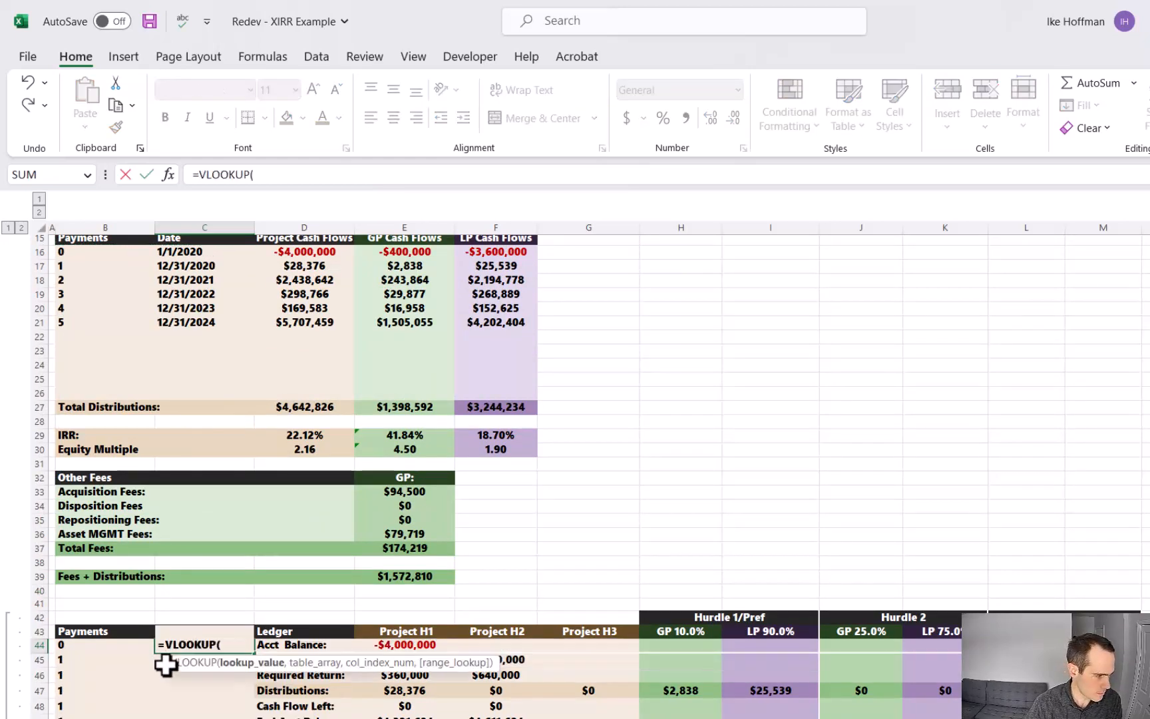
click(70, 644)
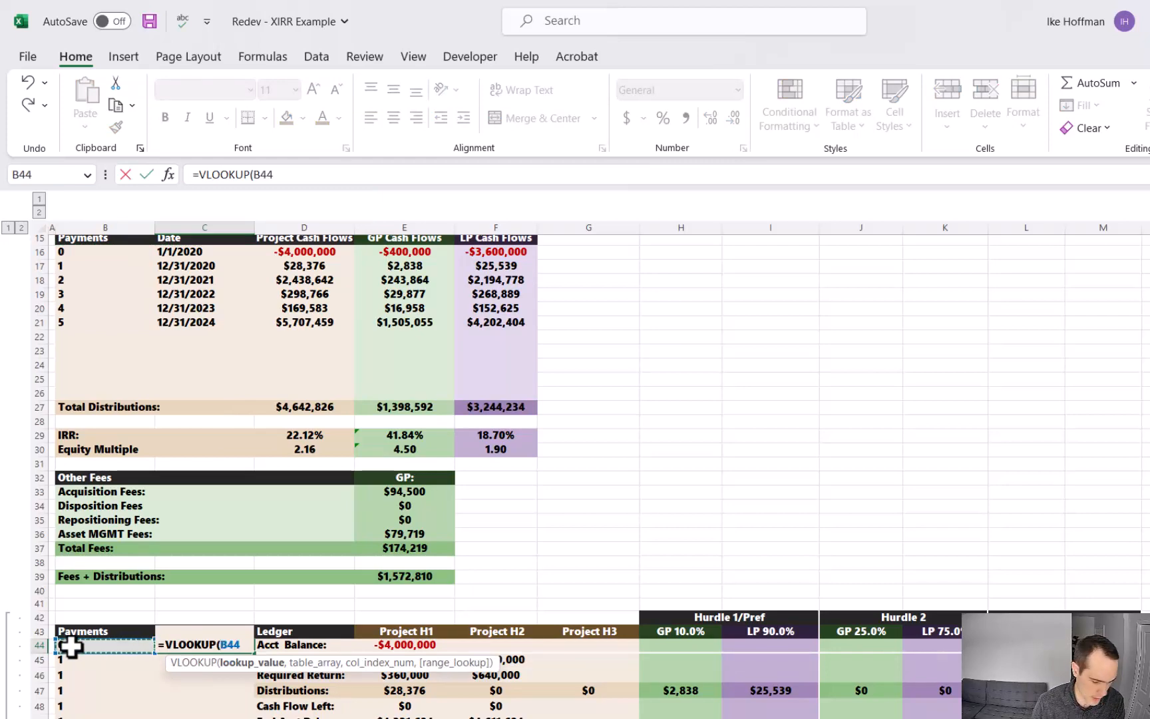
text(,)
scroll(133, 398, up, 2)
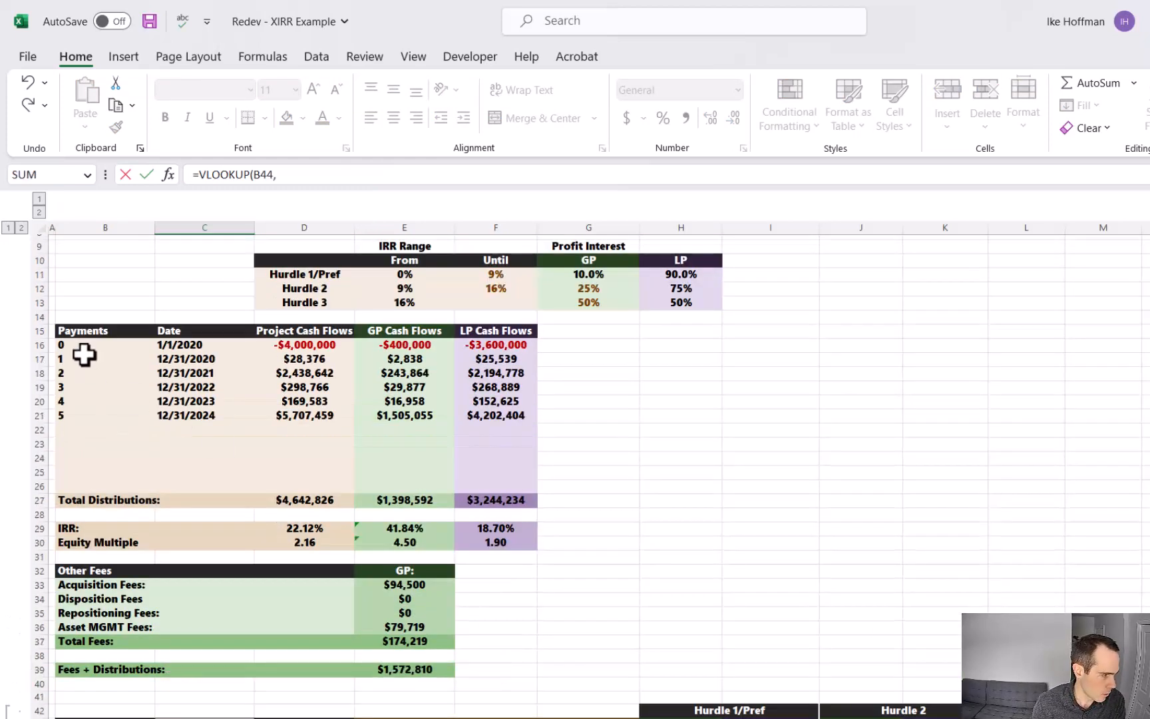
drag(83, 343, 172, 481)
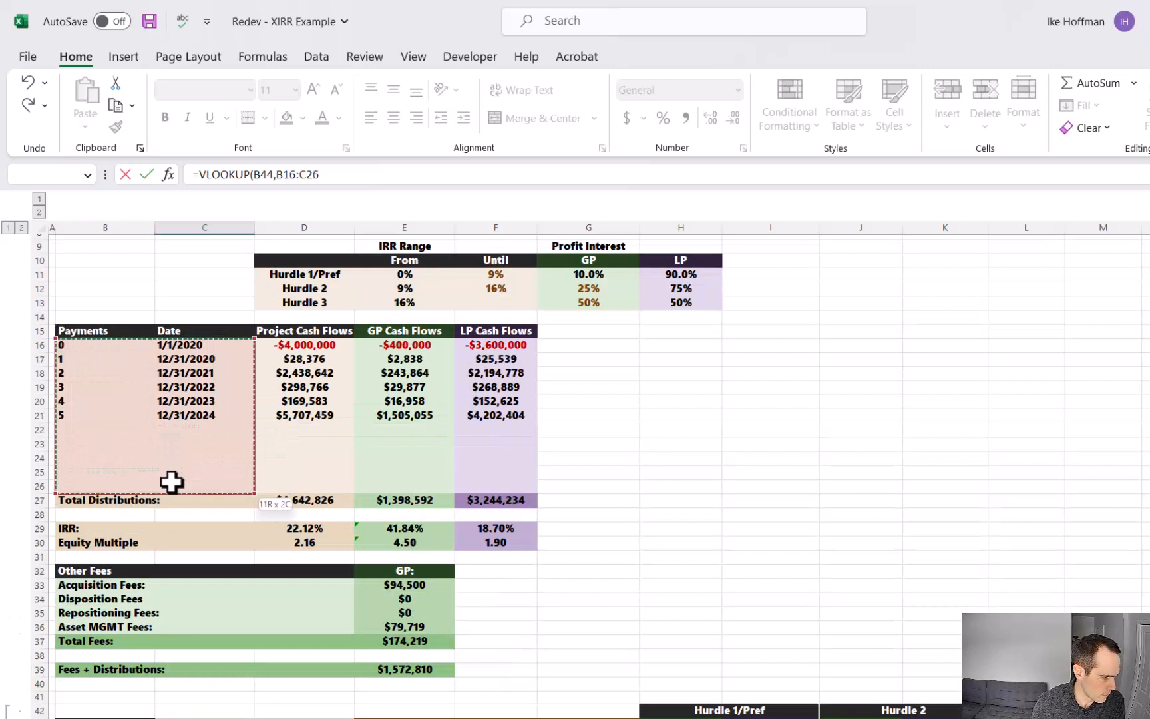
key(F4)
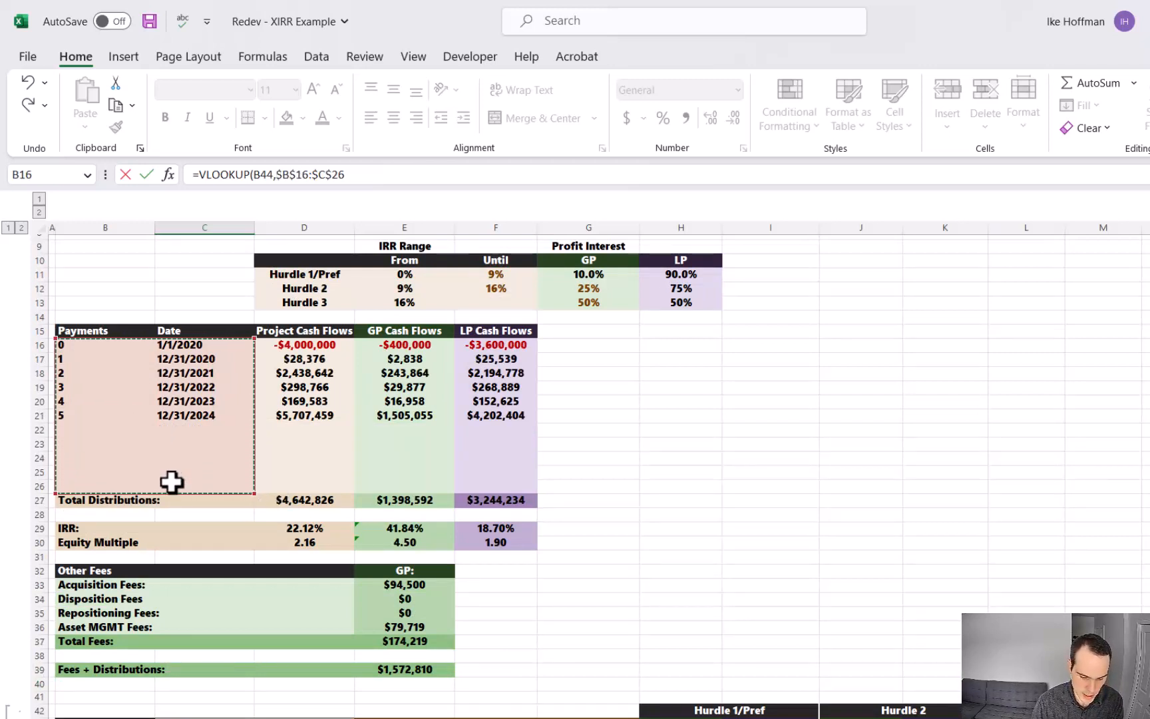
text(,)
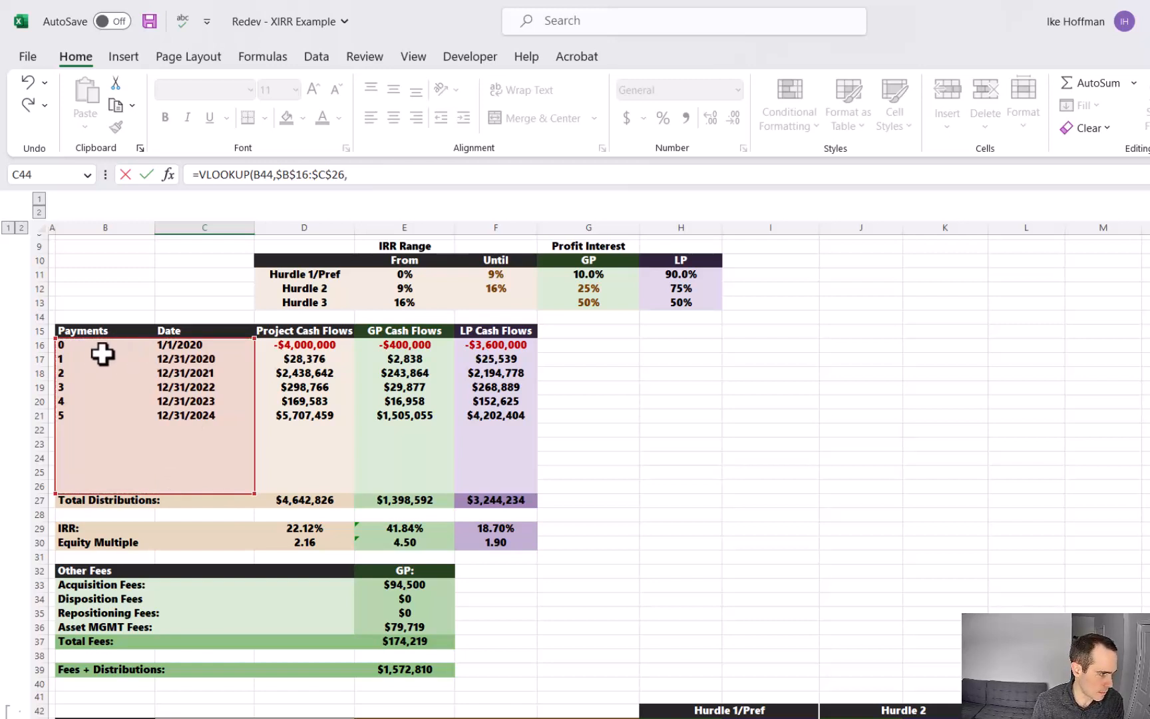
text(2,)
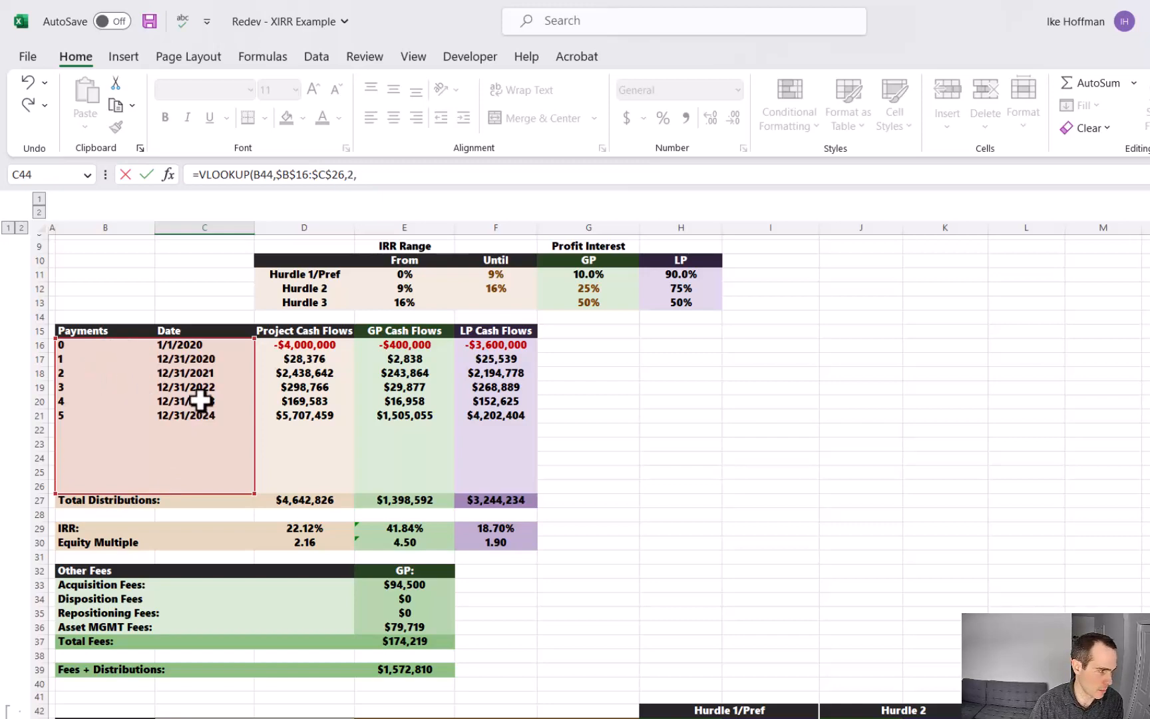
key(Return)
Copy the date format from C21 to C44 and fill its VLOOKUP formula down the ledger's Date column
scroll(193, 406, down, 3)
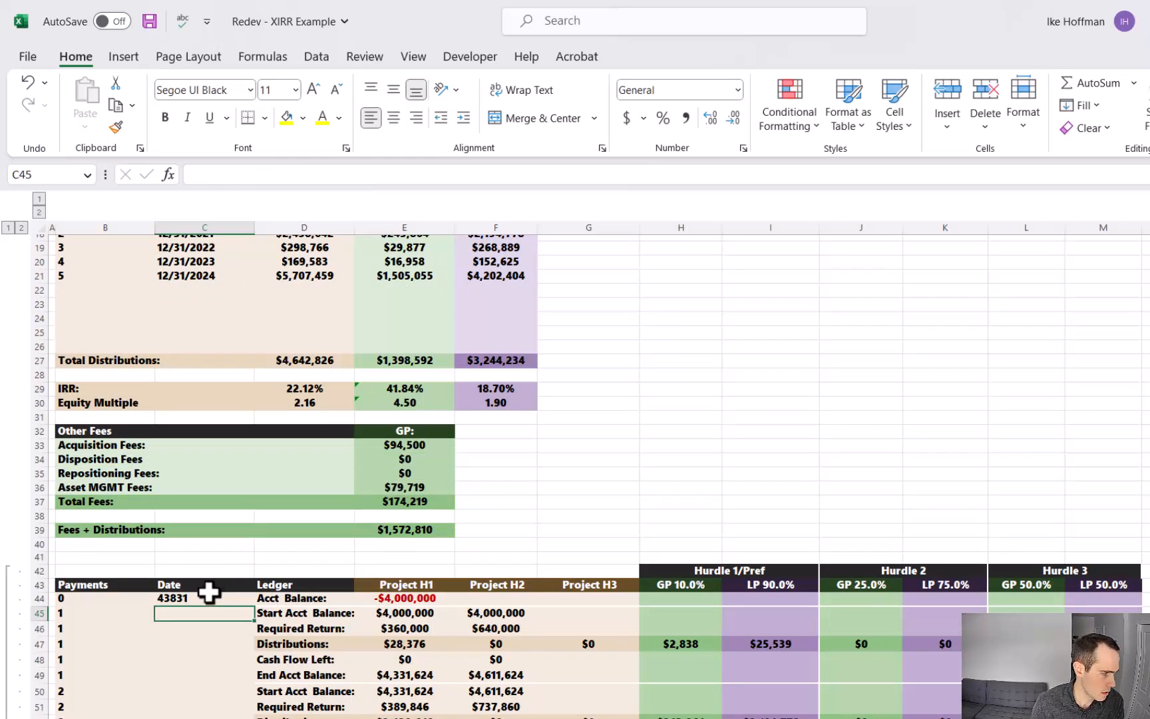
click(207, 588)
scroll(200, 572, up, 1)
click(174, 320)
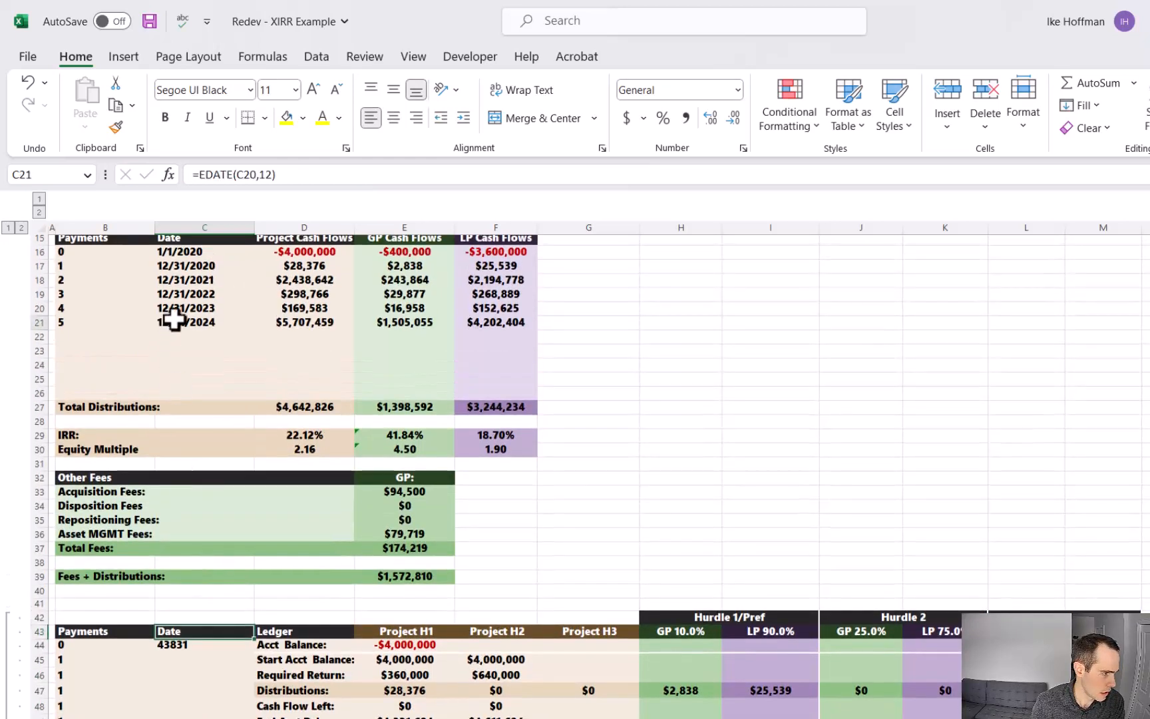
click(117, 127)
scroll(193, 399, down, 1)
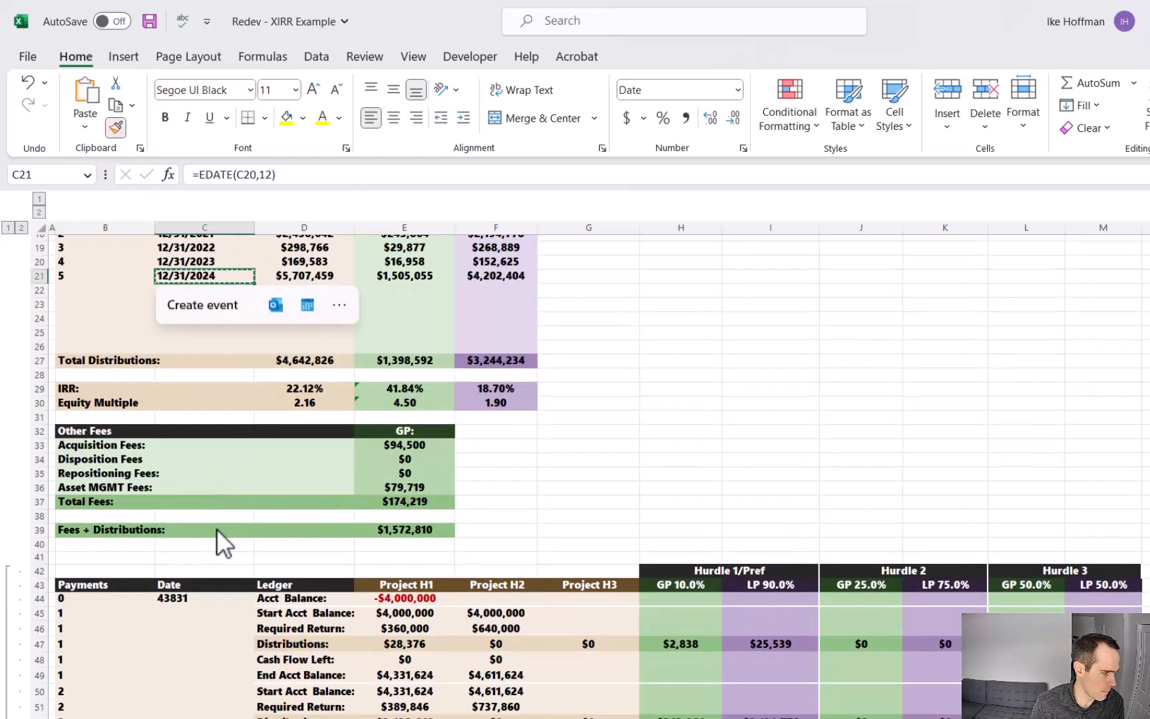
click(198, 597)
scroll(199, 586, down, 1)
double_click(255, 558)
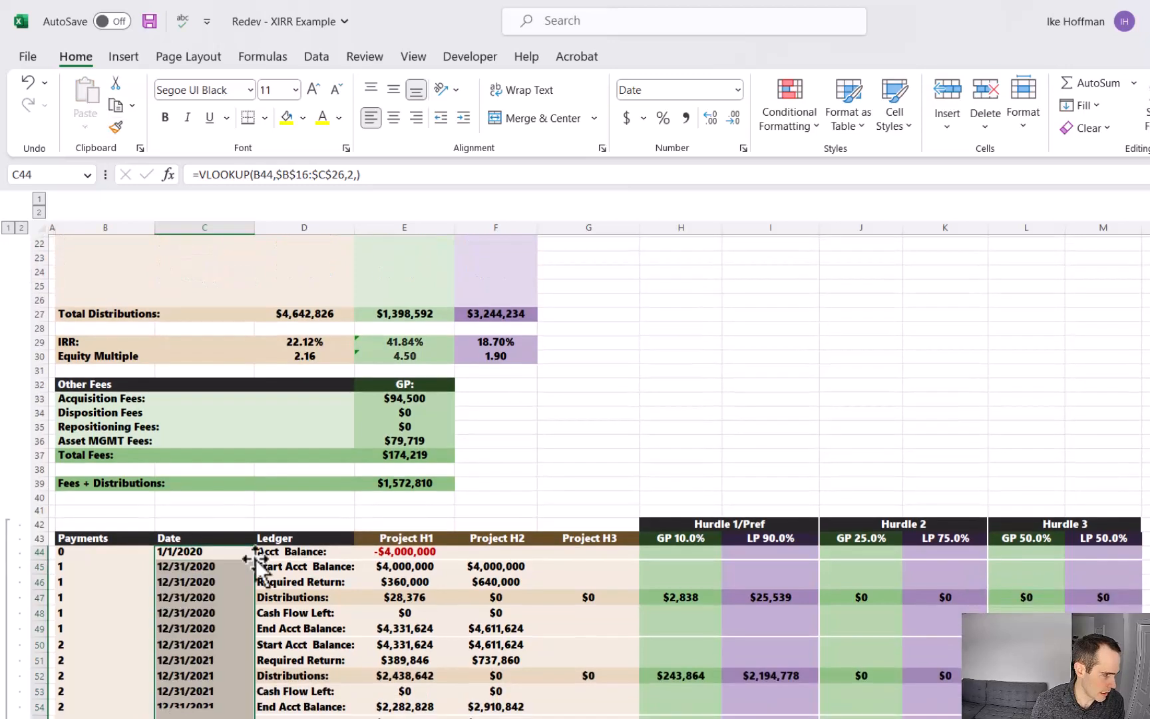
Highlight the Project H1 Required Return cell for payment 1, E46, in yellow
scroll(255, 558, down, 3)
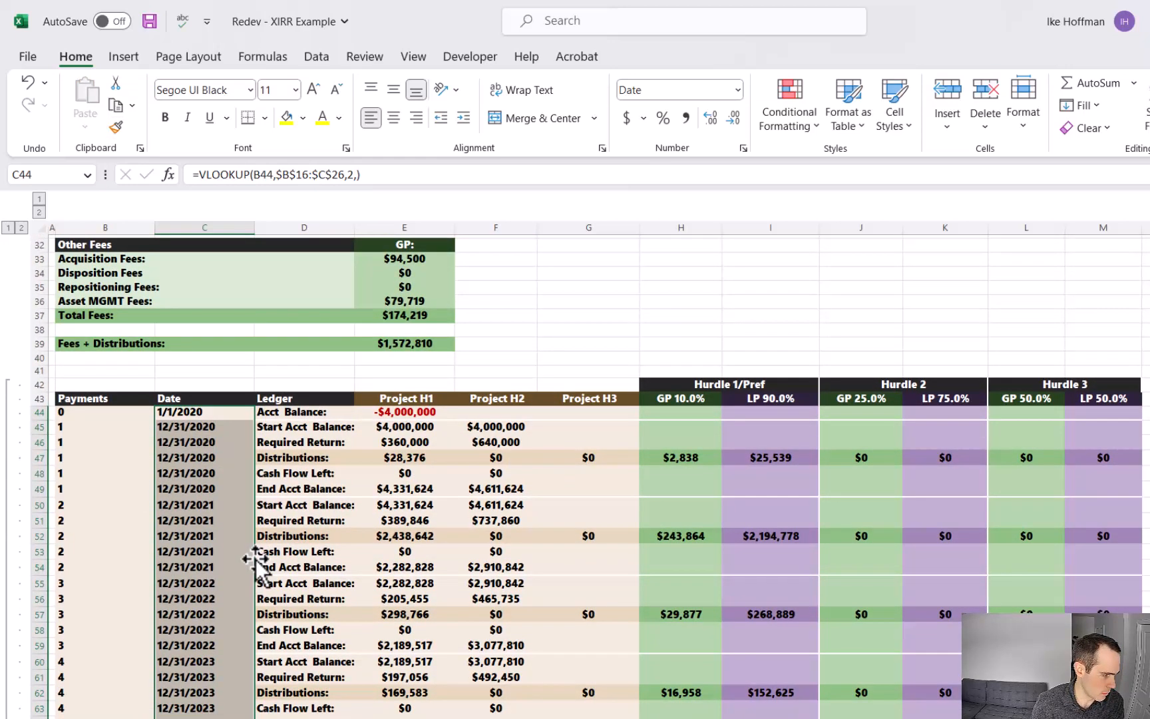
click(403, 442)
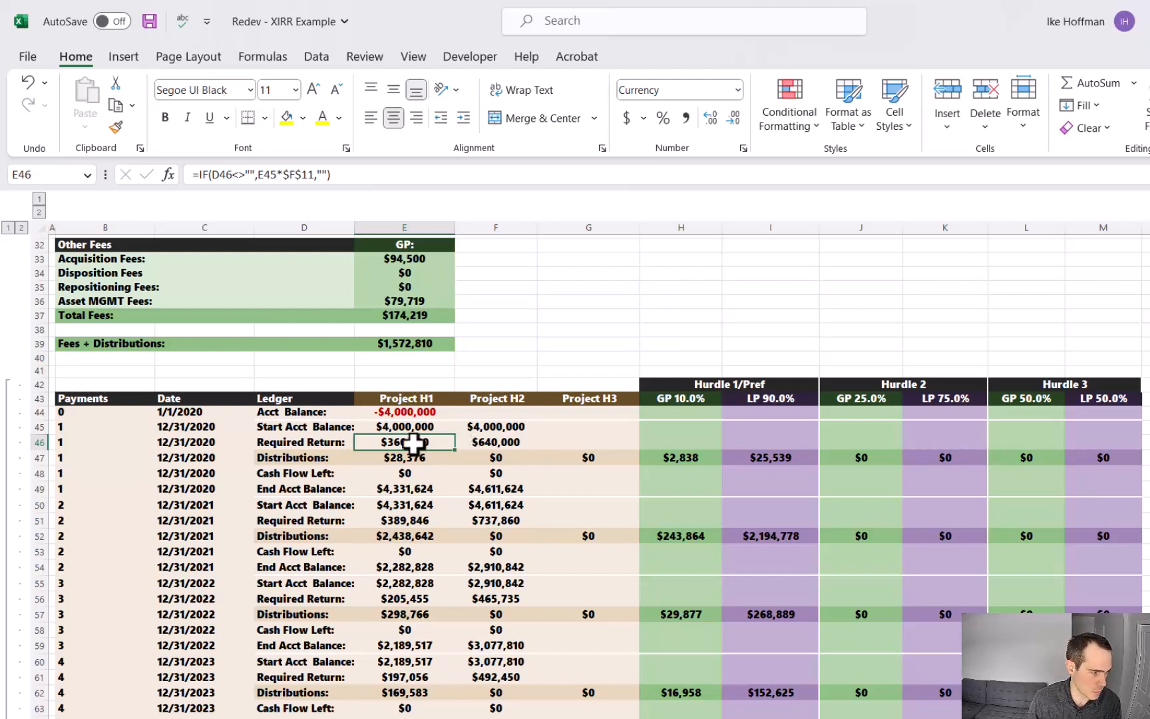
click(286, 118)
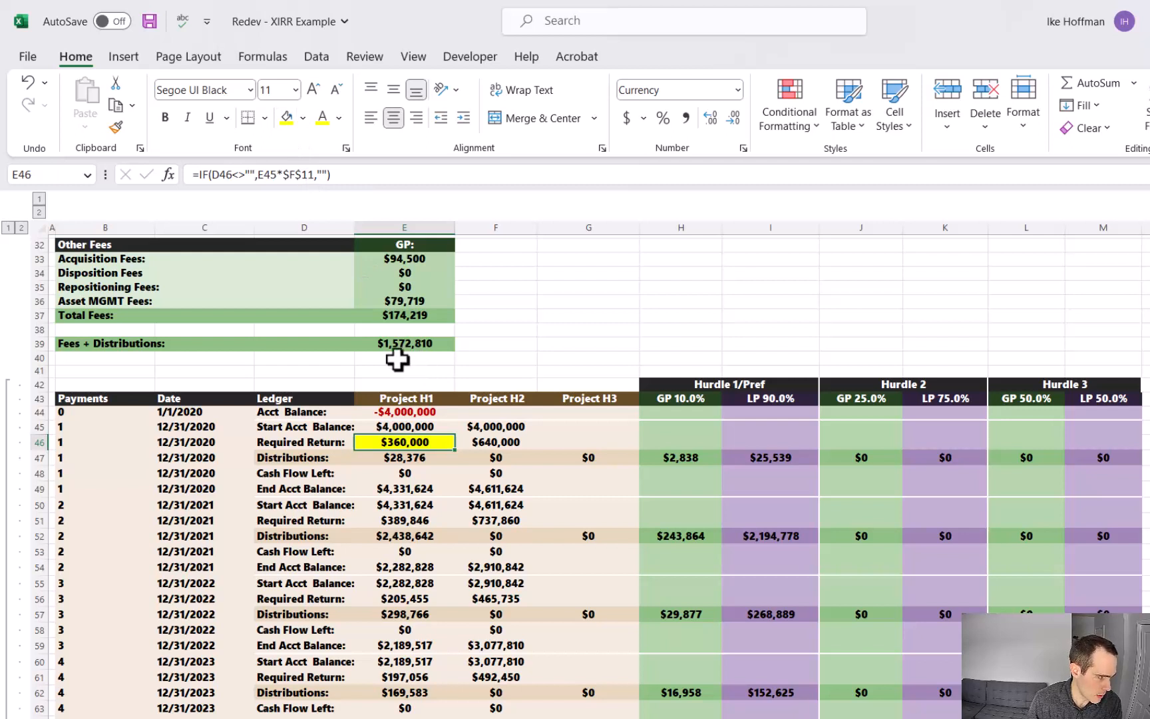
Examine the Required Return formula in E46 and the Hurdle 1 rate in F11 that it references
click(295, 174)
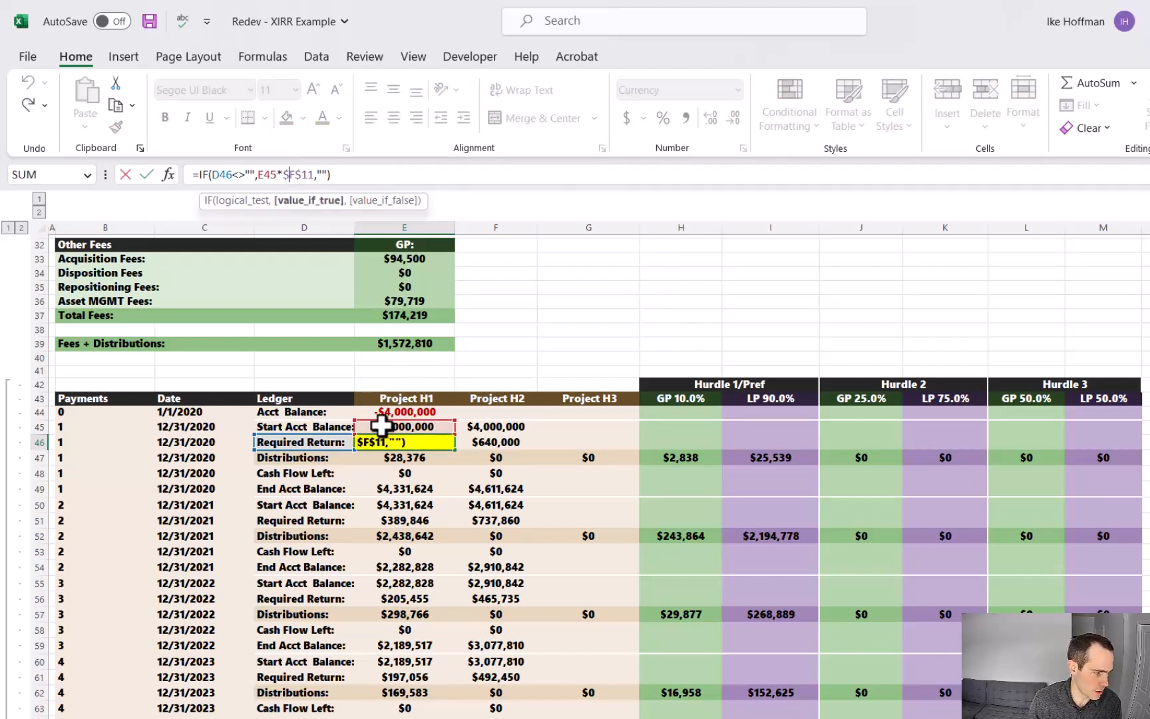
key(Escape)
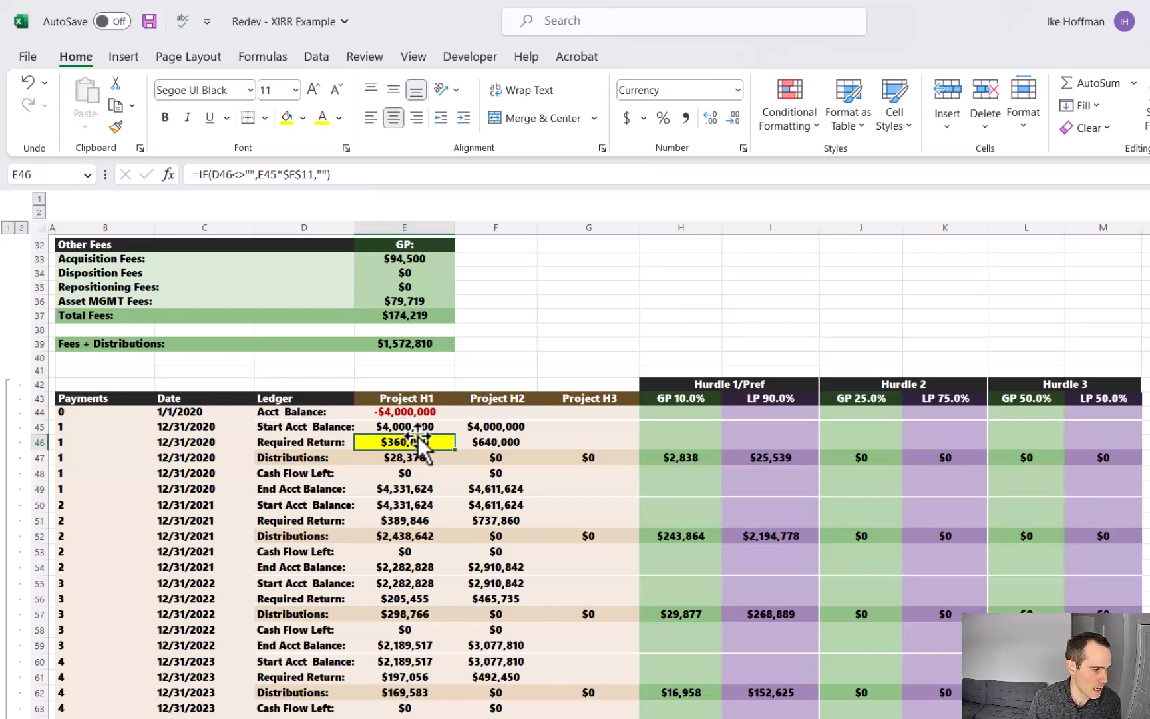
scroll(458, 431, up, 5)
scroll(457, 431, up, 5)
click(499, 379)
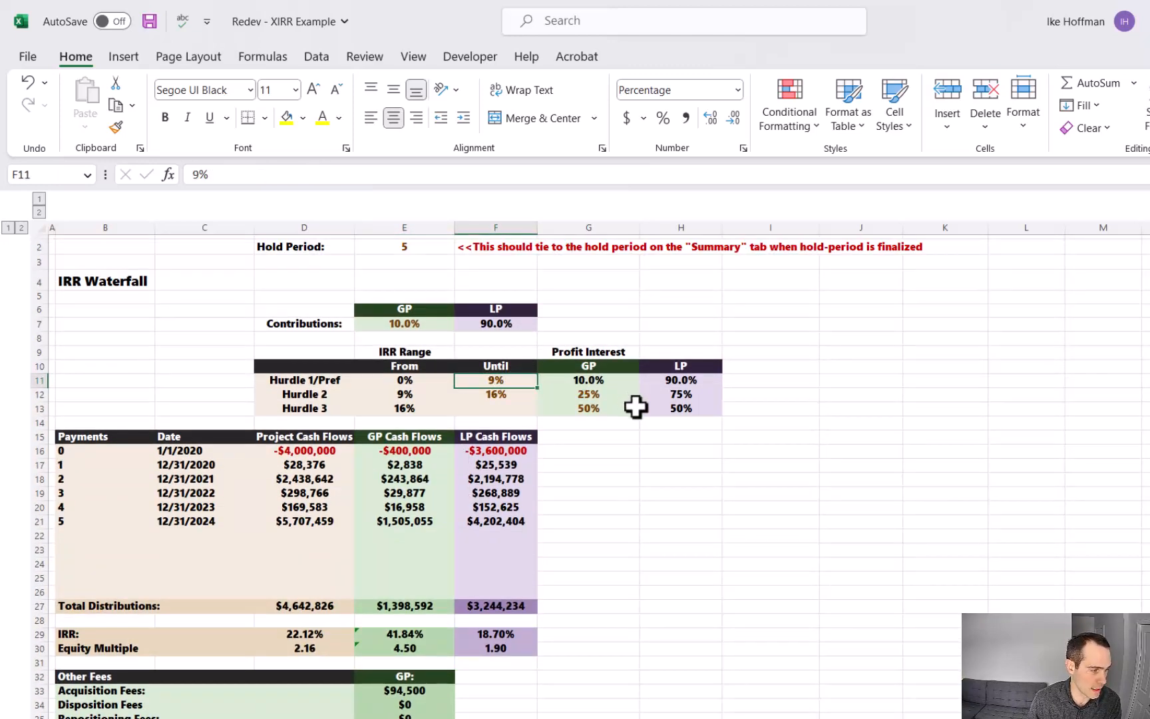
scroll(669, 452, down, 5)
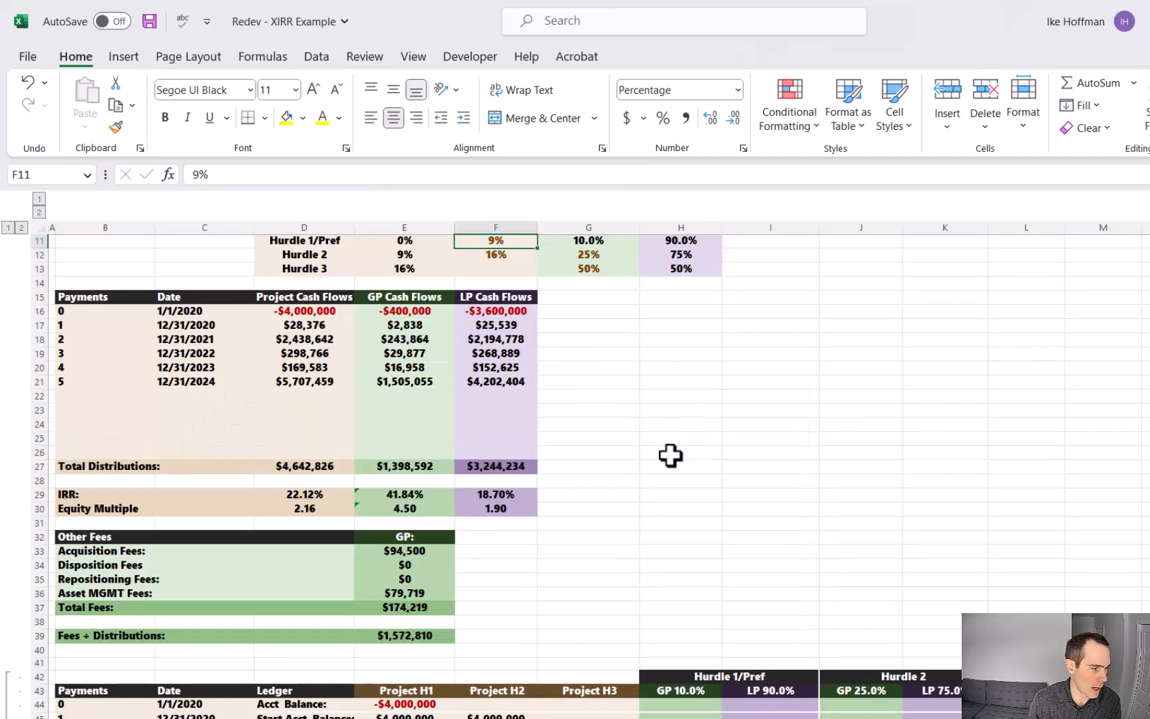
scroll(525, 540, down, 1)
Replace the $F$11 multiplier in E46's formula with the compounding base (1+$F$11) followed by an open exponent, ^((
click(426, 596)
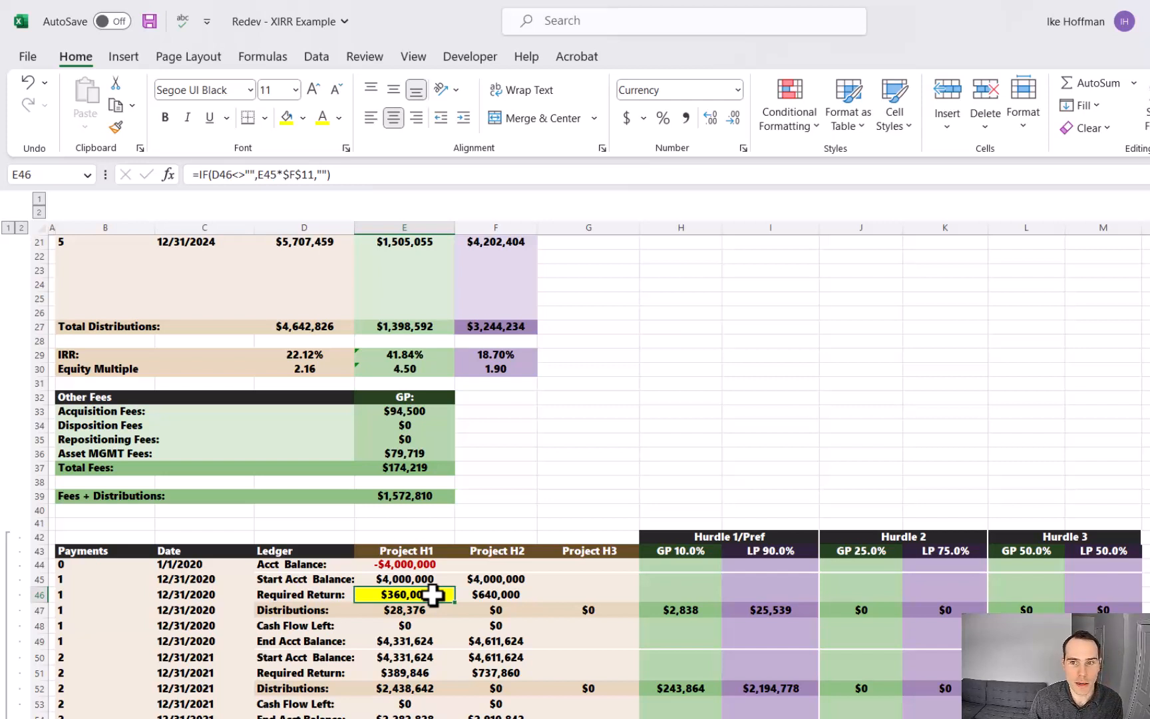
scroll(390, 465, down, 1)
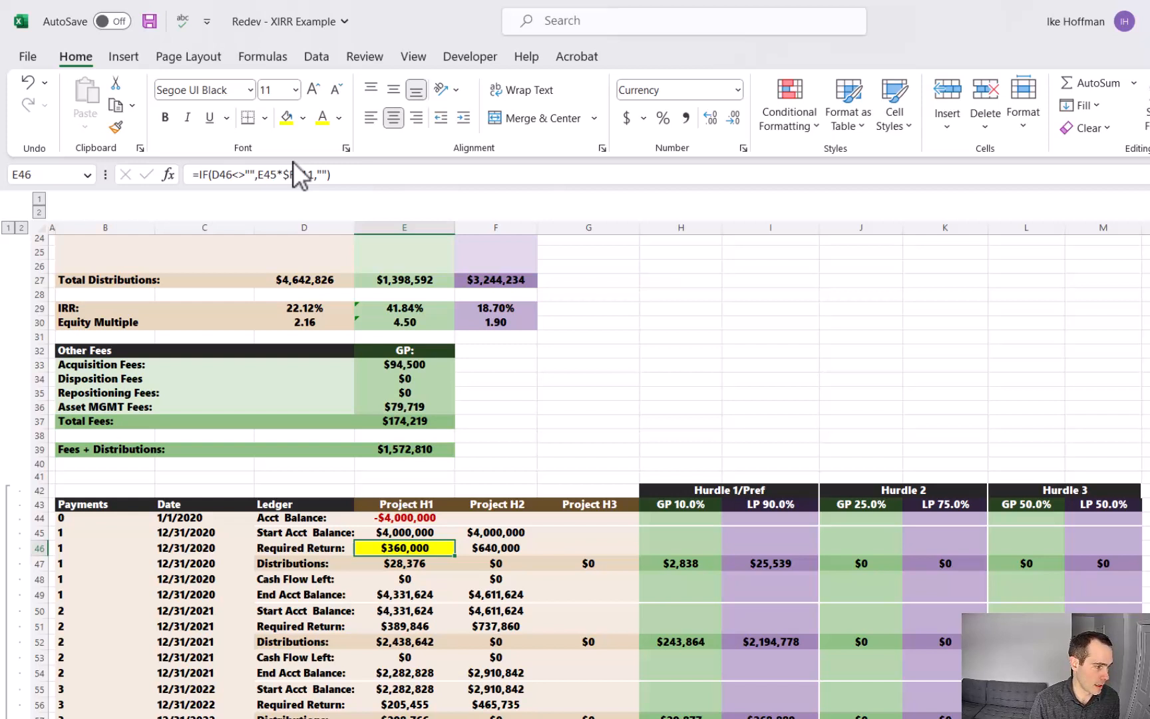
click(315, 174)
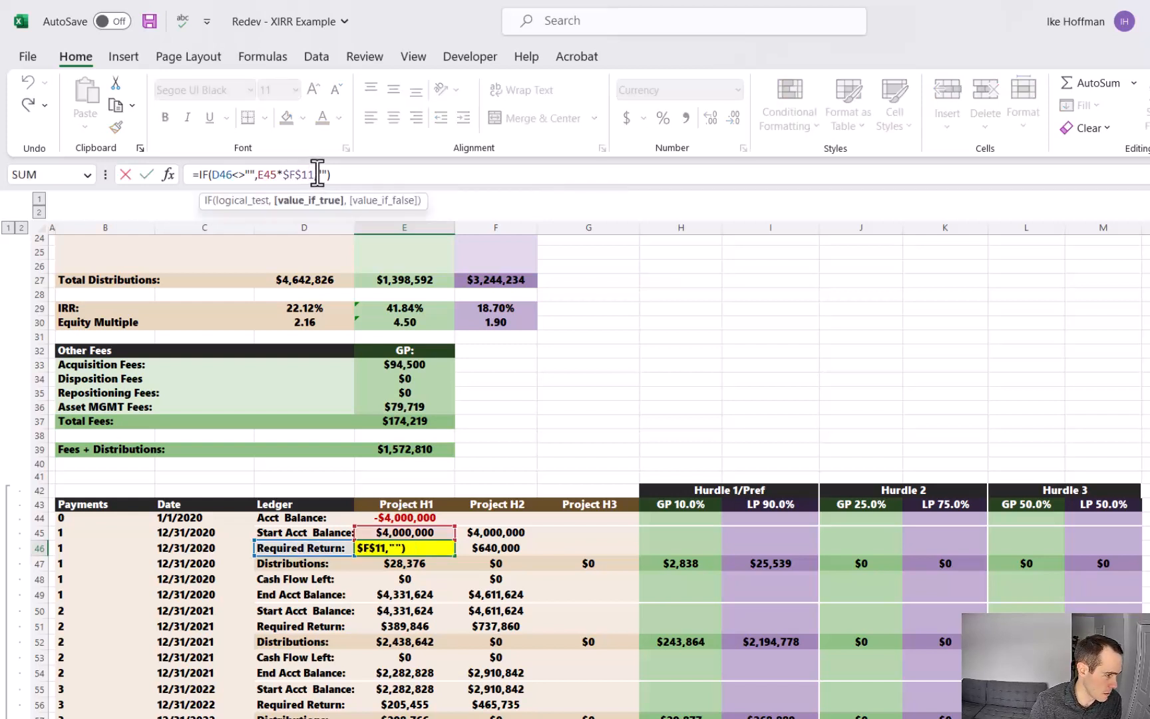
drag(317, 174, 260, 175)
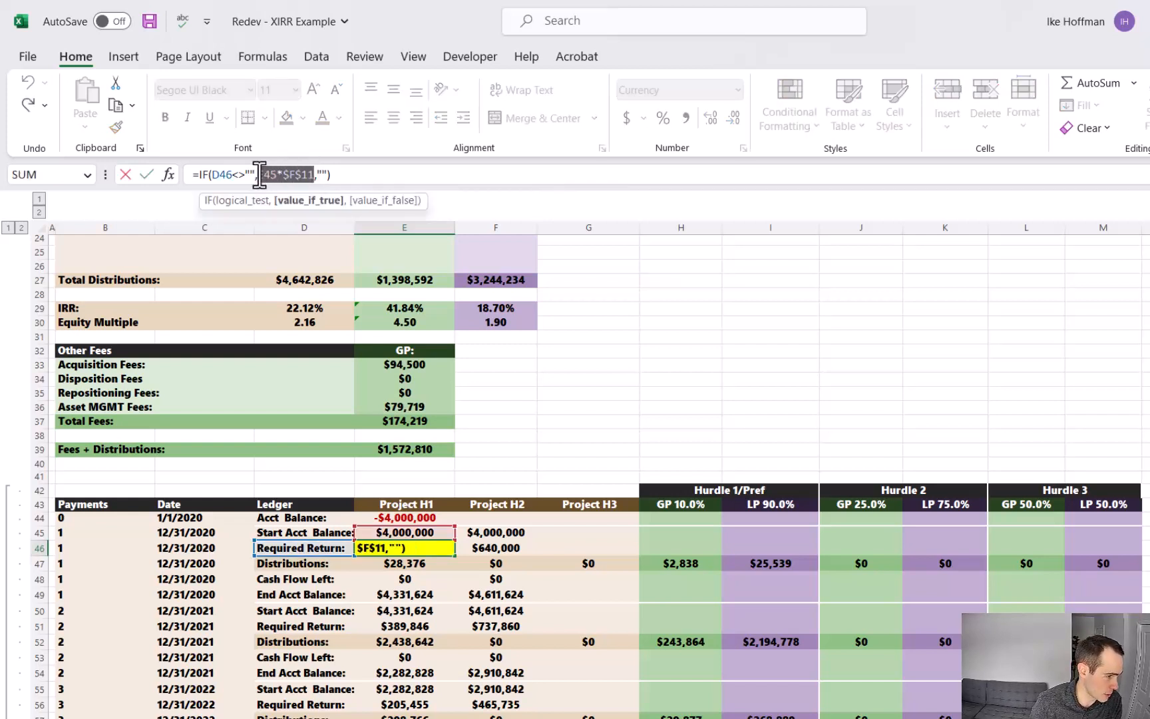
double_click(305, 176)
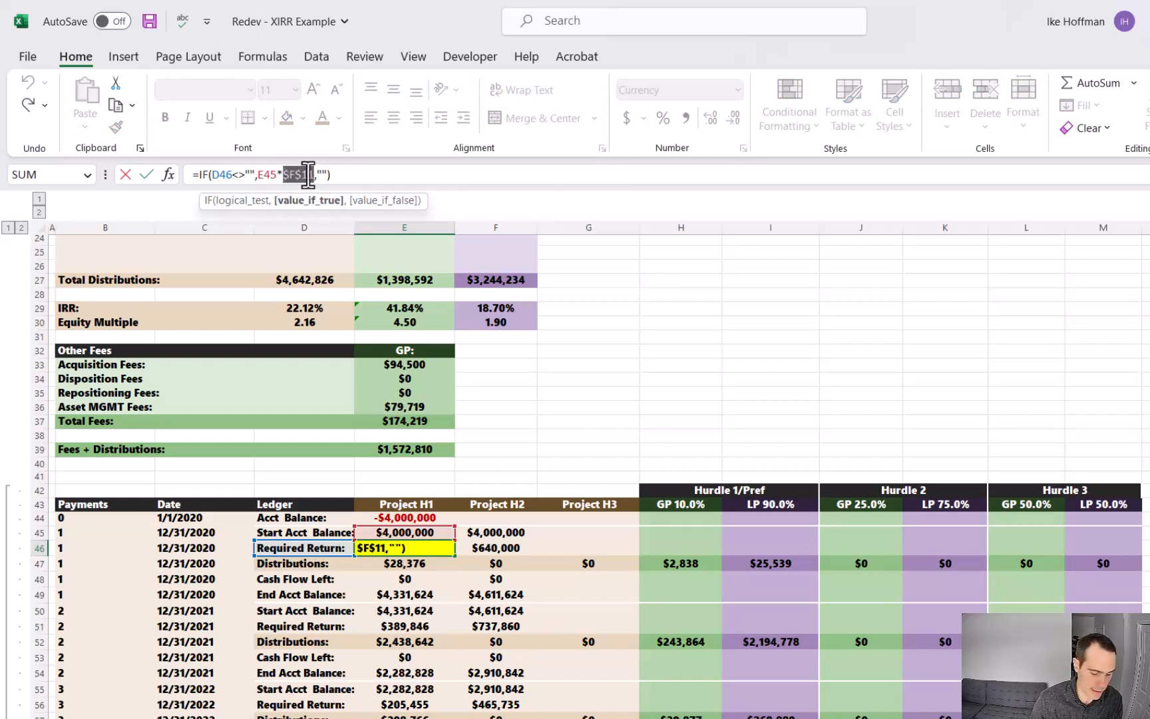
key(BackSpace)
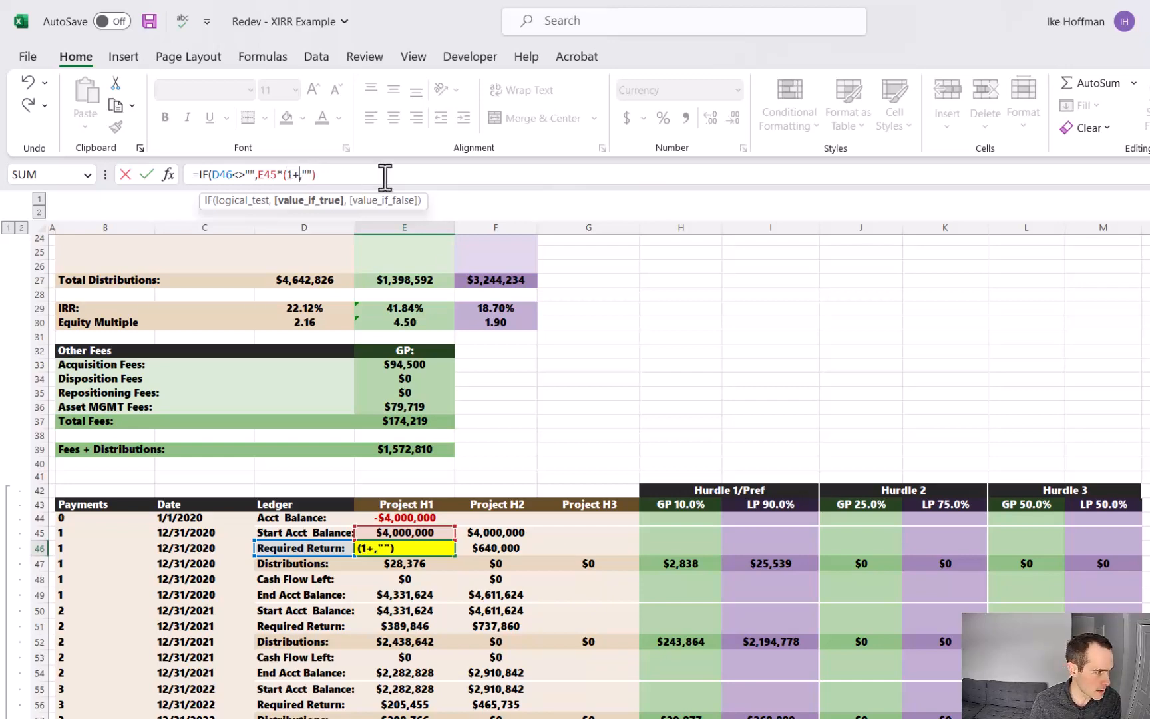
scroll(466, 359, up, 7)
click(482, 373)
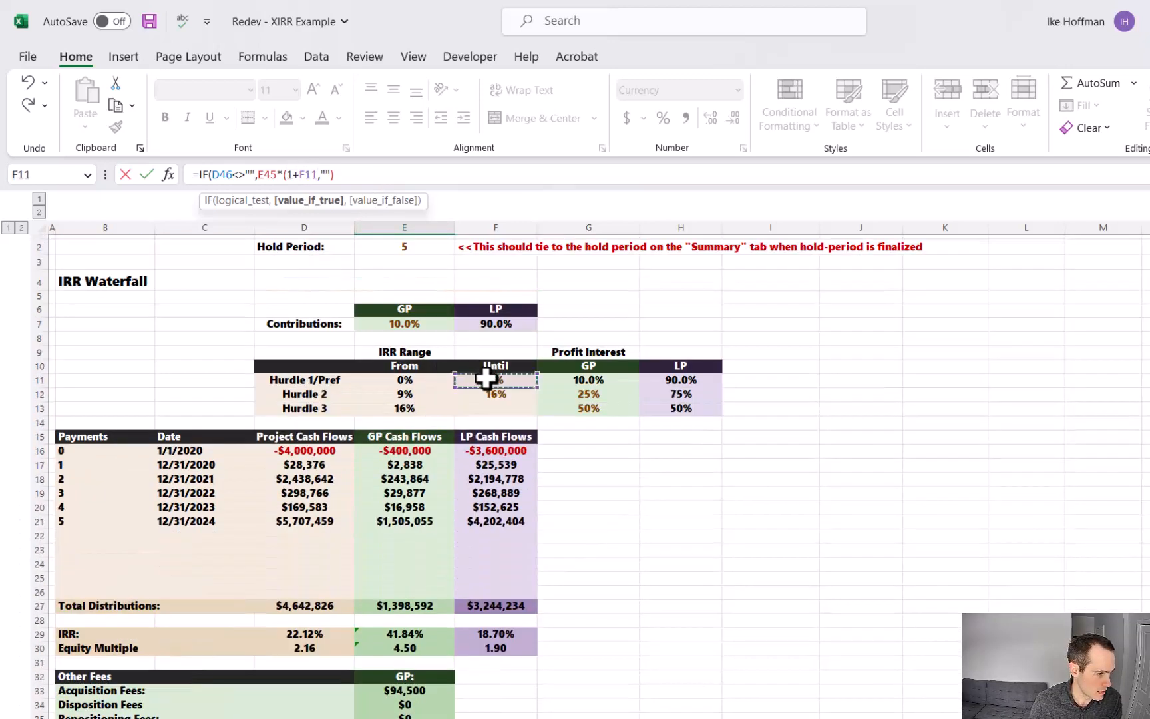
key(F4)
scroll(531, 336, down, 8)
scroll(531, 336, down, 1)
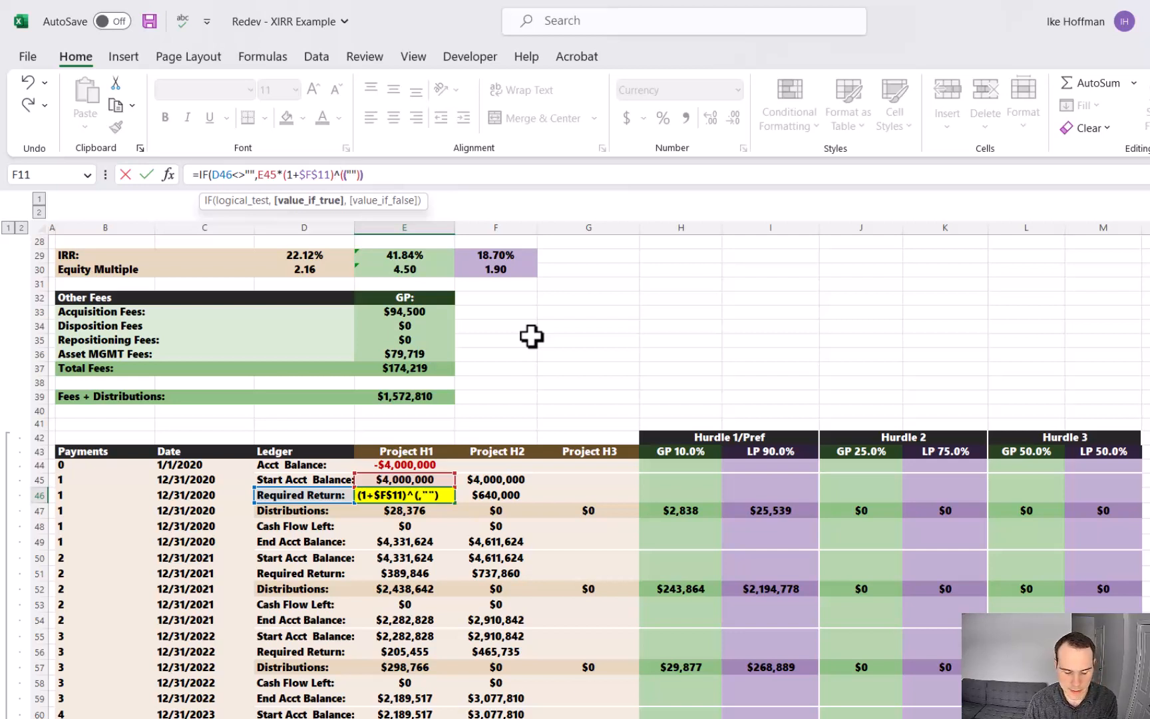
Complete E46's exponent with the day difference (C46-C44) divided by 365, followed by a minus sign
click(186, 495)
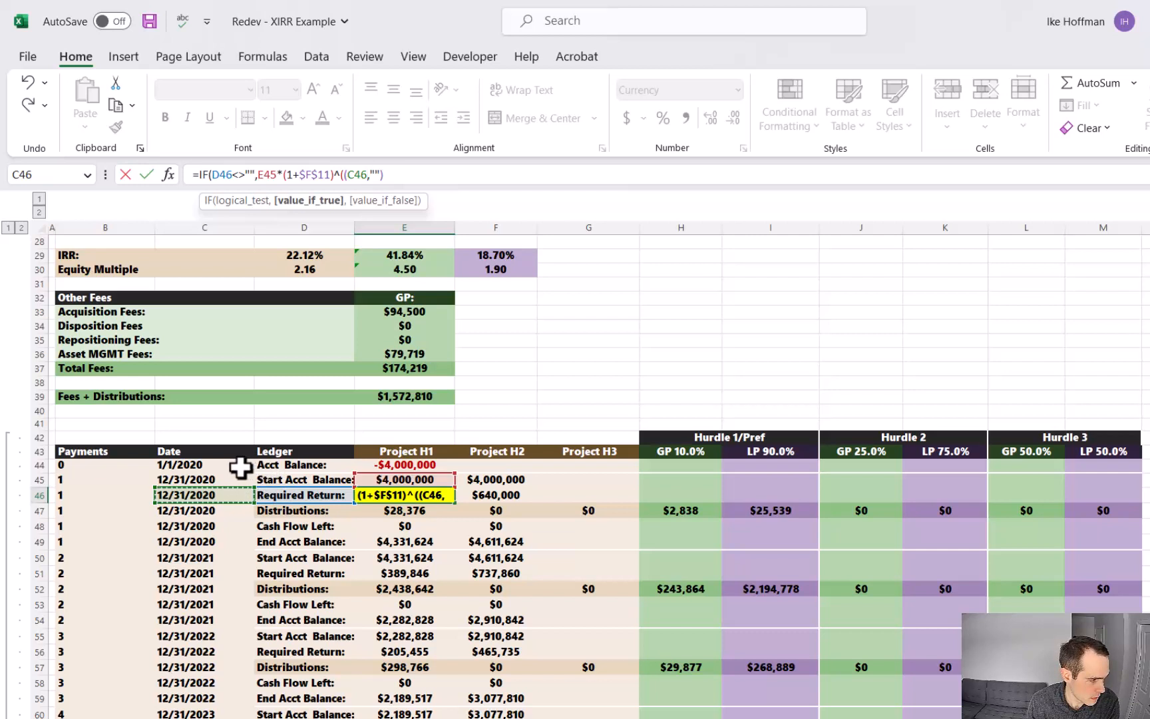
text(-)
click(203, 464)
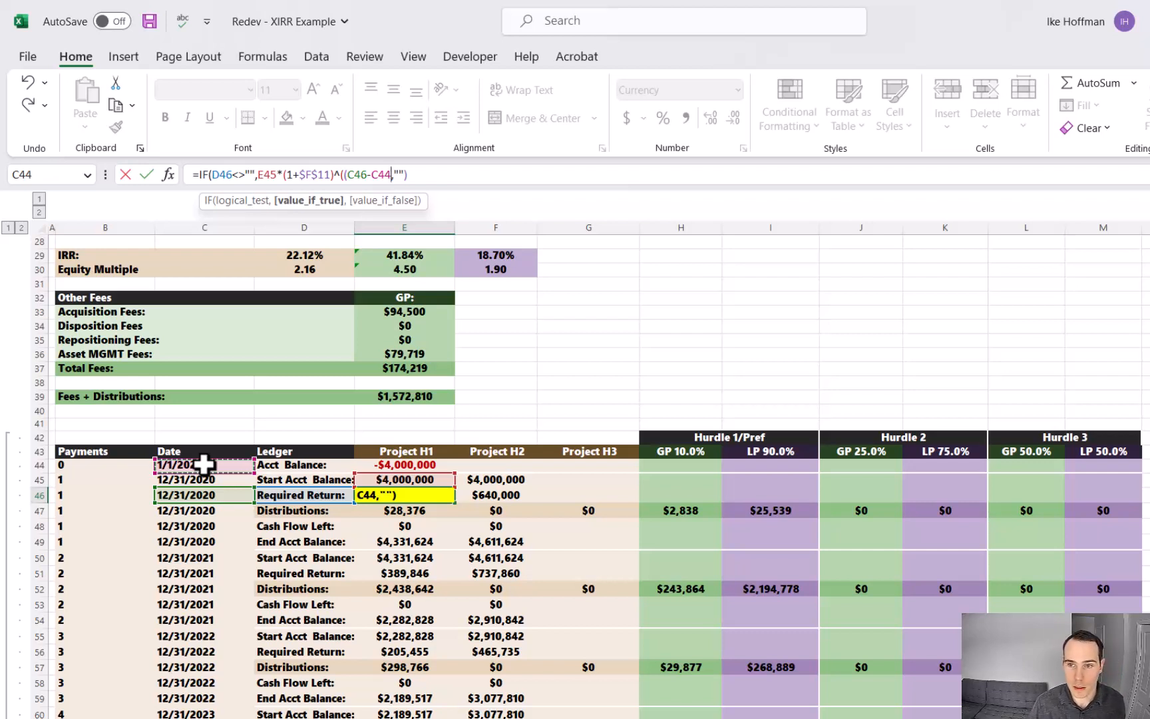
text())
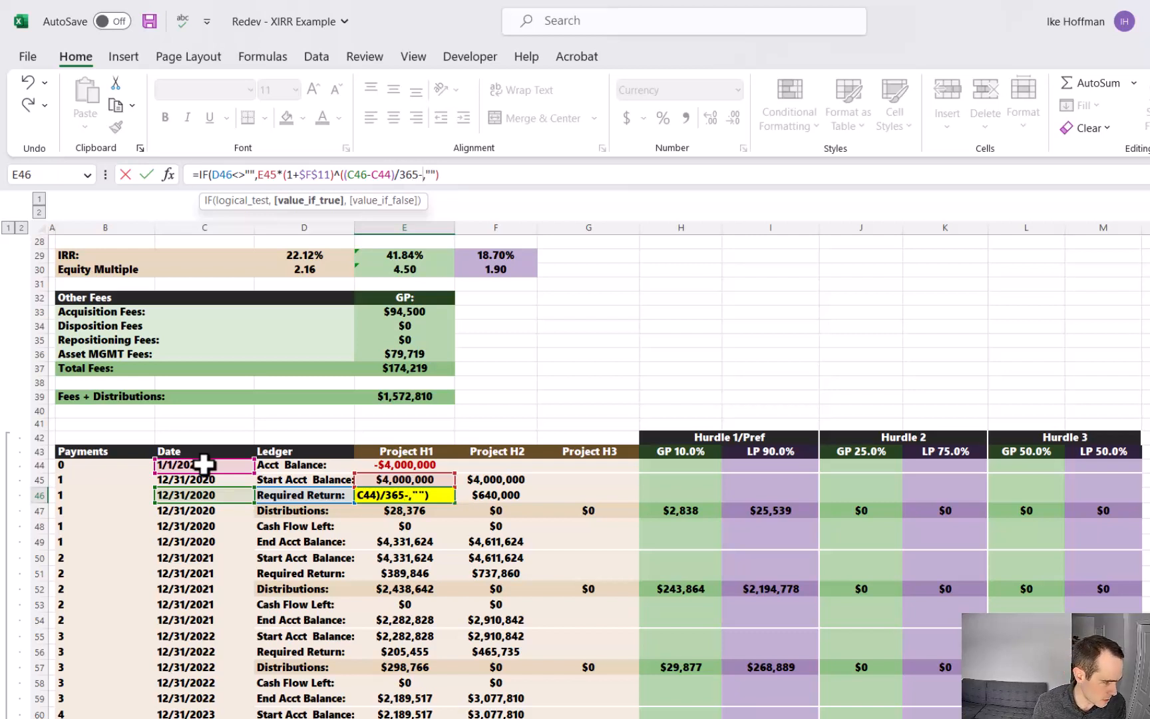
text(/365-)
Subtract the start balance E45 in E46's formula and close the exponent's bracket after 365
click(384, 481)
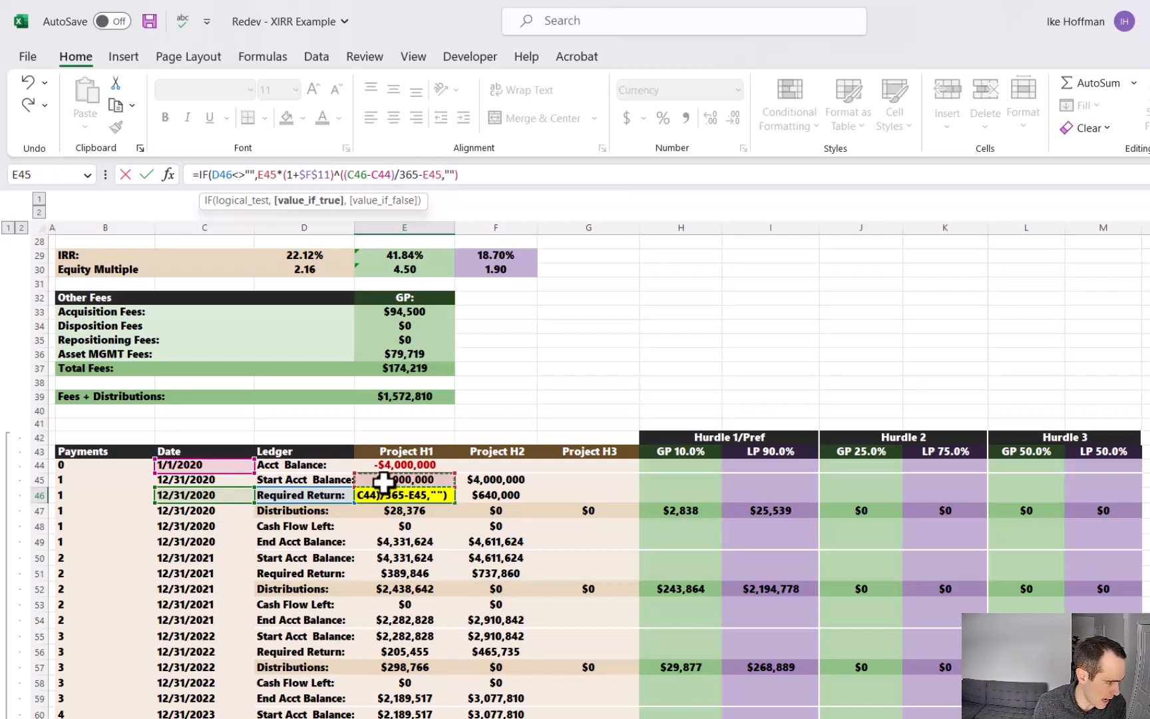
key(Return)
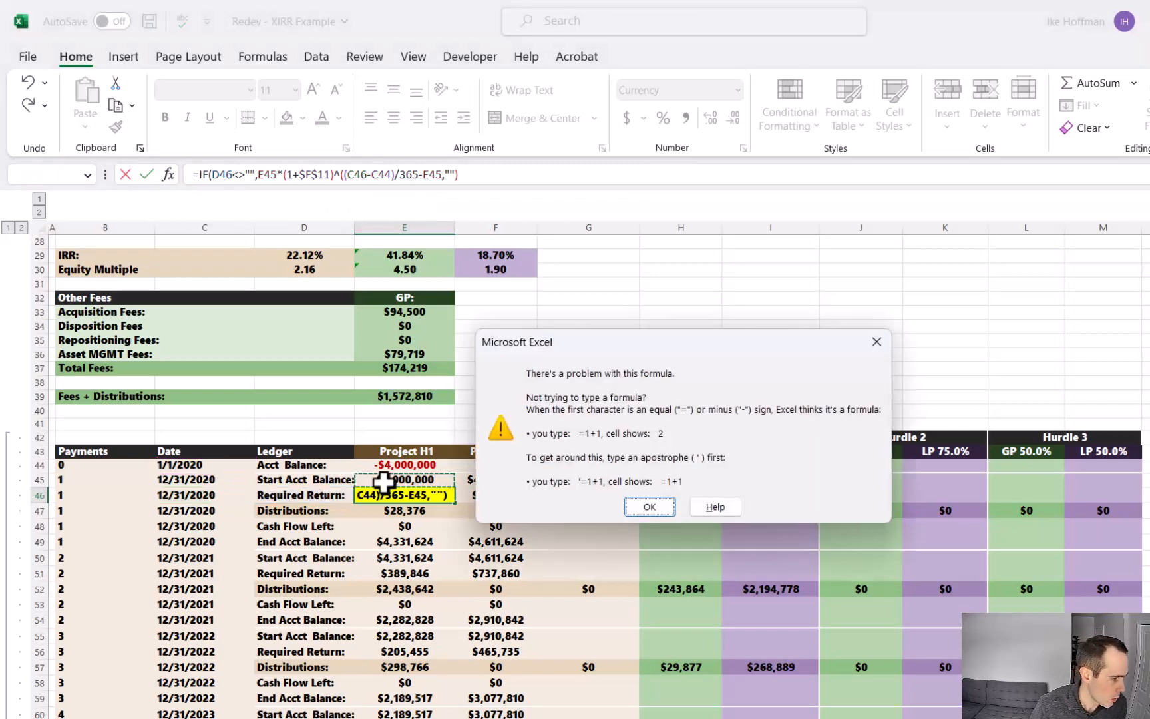
key(Return)
click(426, 174)
text())
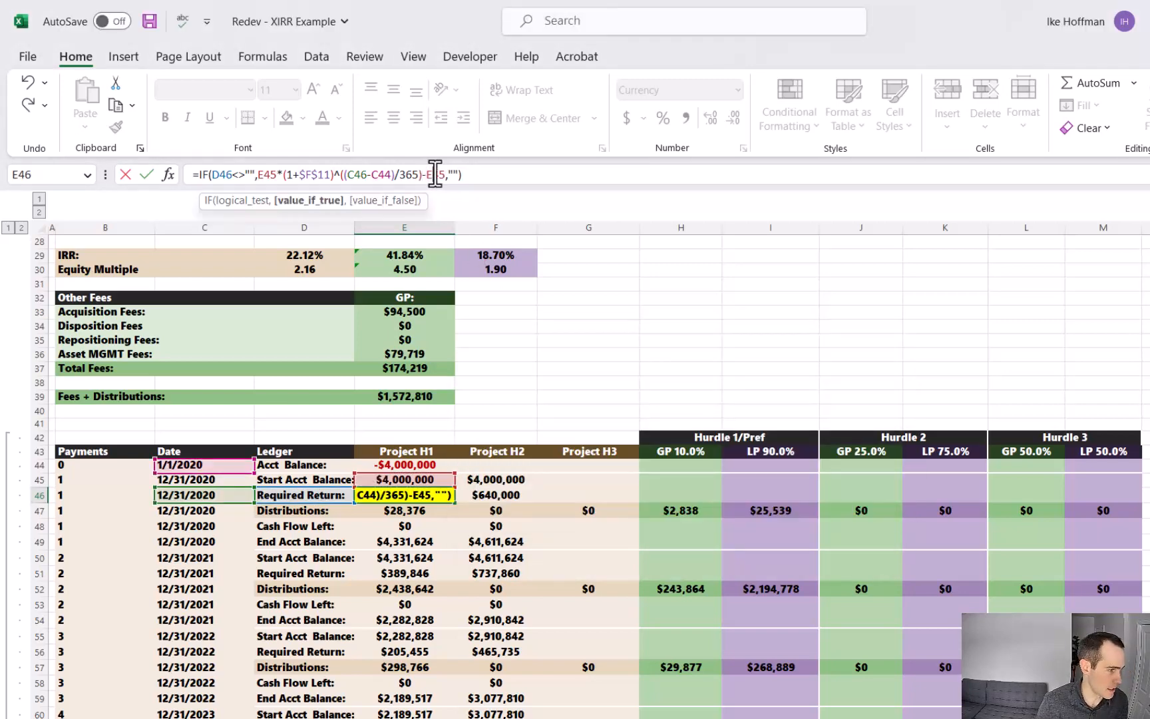
key(Return)
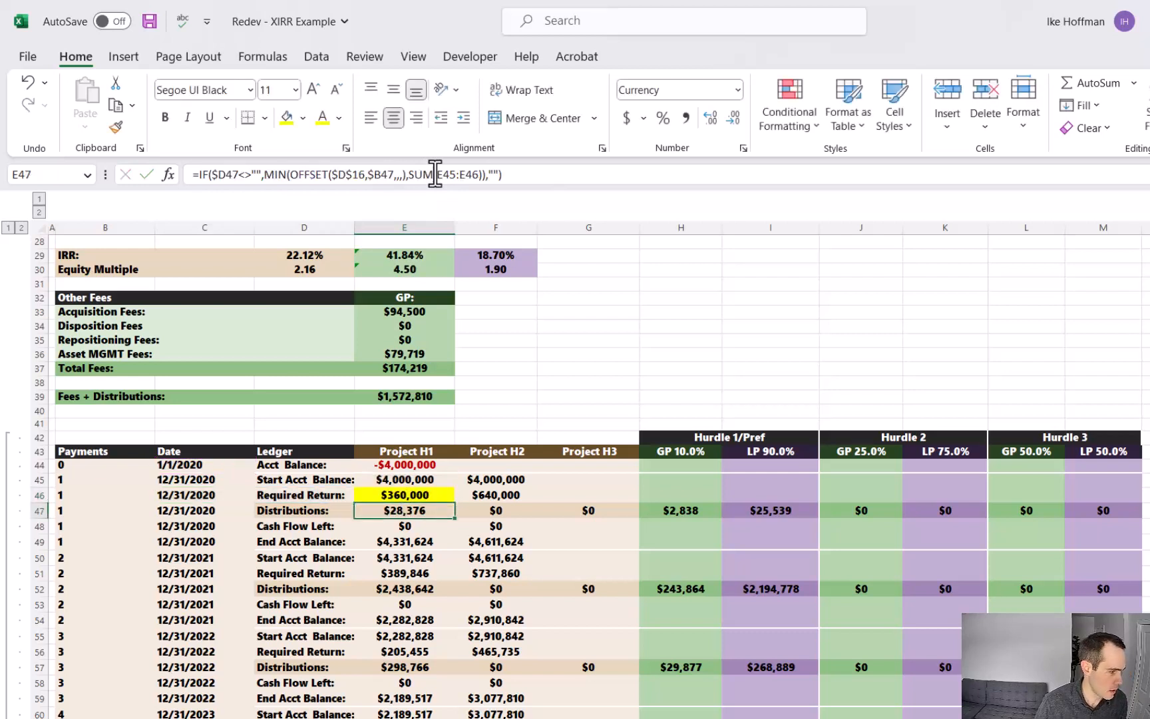
Examine the day-based exponent and E45 subtraction in the Required Return formula in E46
click(427, 496)
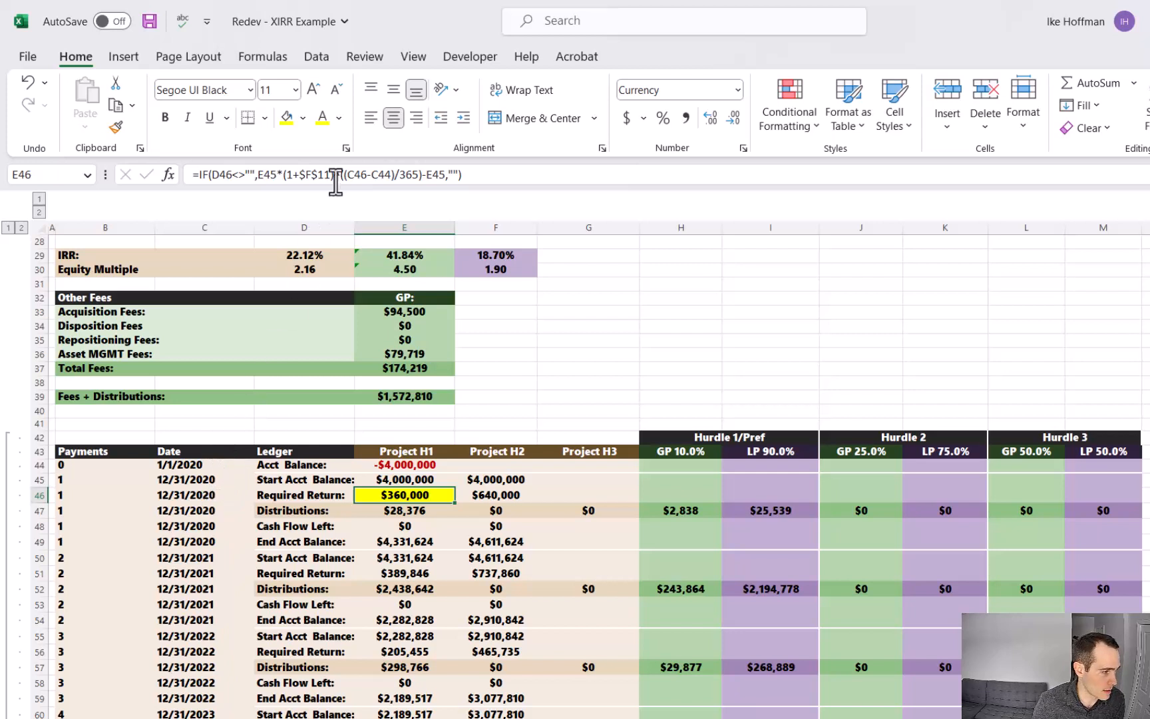
drag(343, 174, 450, 174)
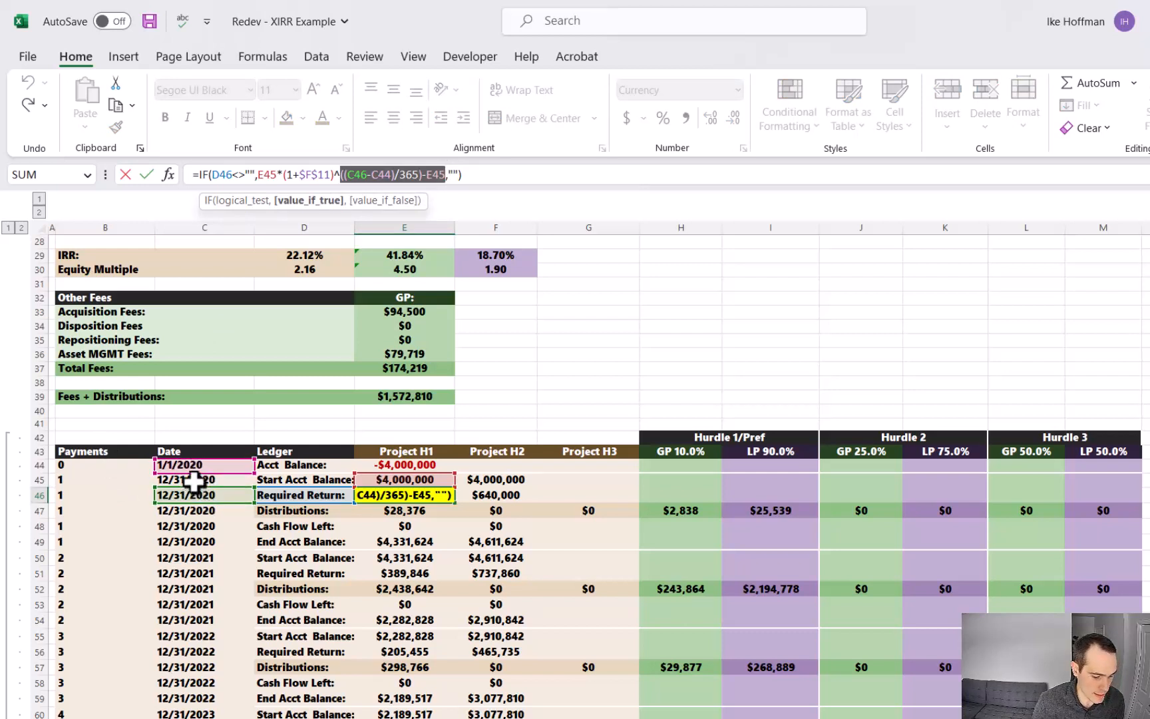
key(ctrl+Return)
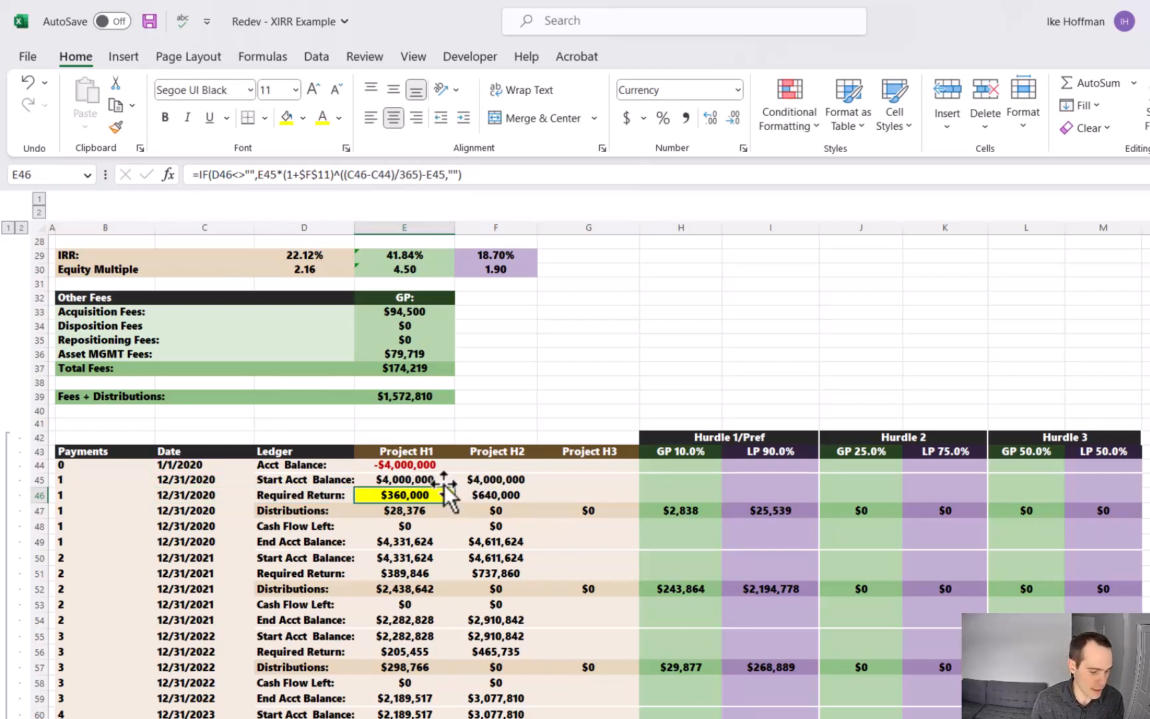
Copy the Project H1 Required Return formula from E46 to the Project H2 cell F46
key(ctrl+c)
click(492, 492)
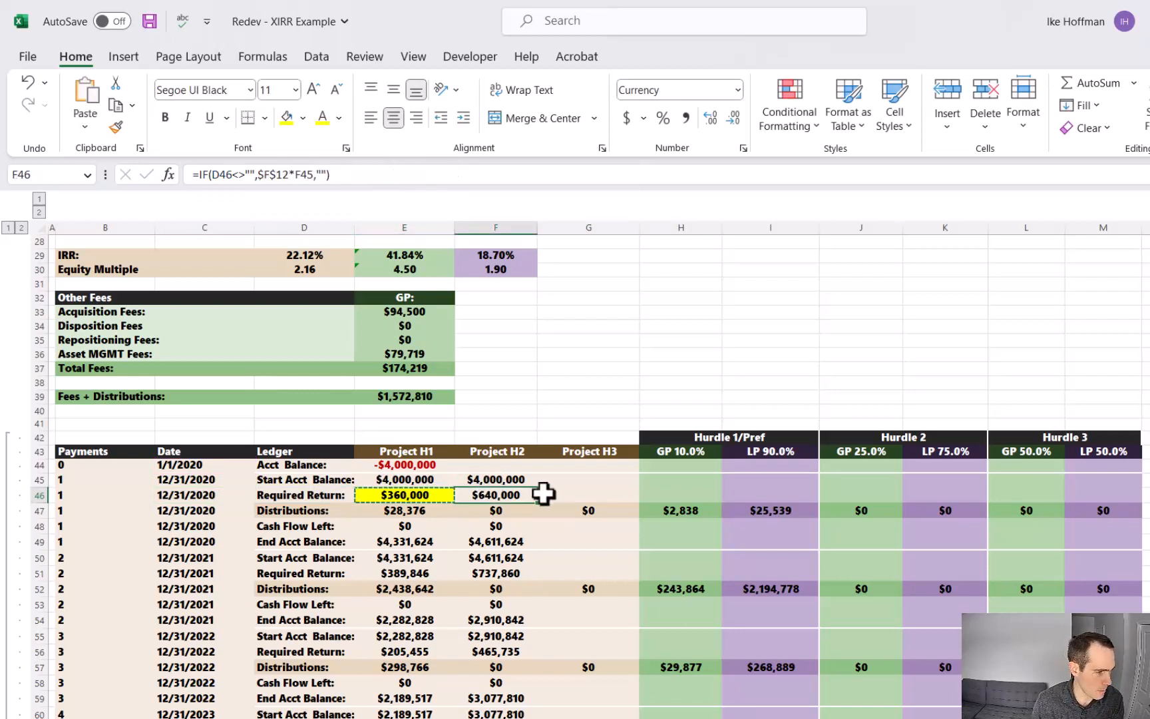
key(ctrl+v)
key(Escape)
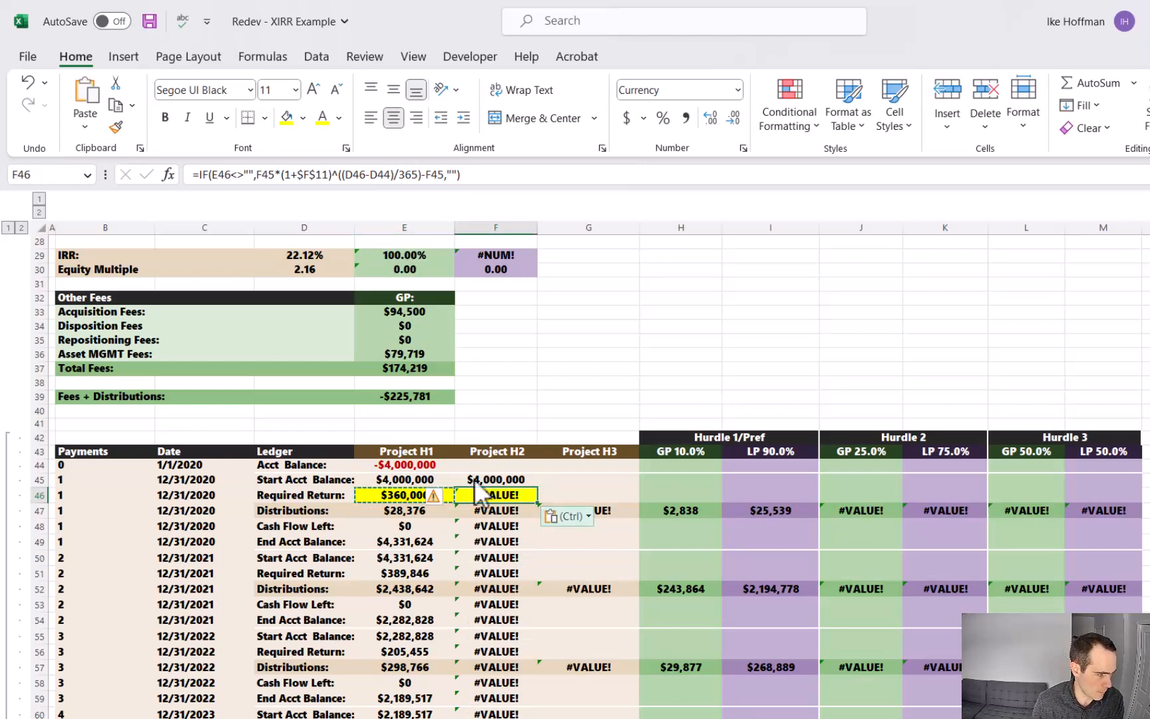
Repoint F46's date references to C46 and C44 and its rate reference to the Hurdle 2 rate, $F$12
click(356, 181)
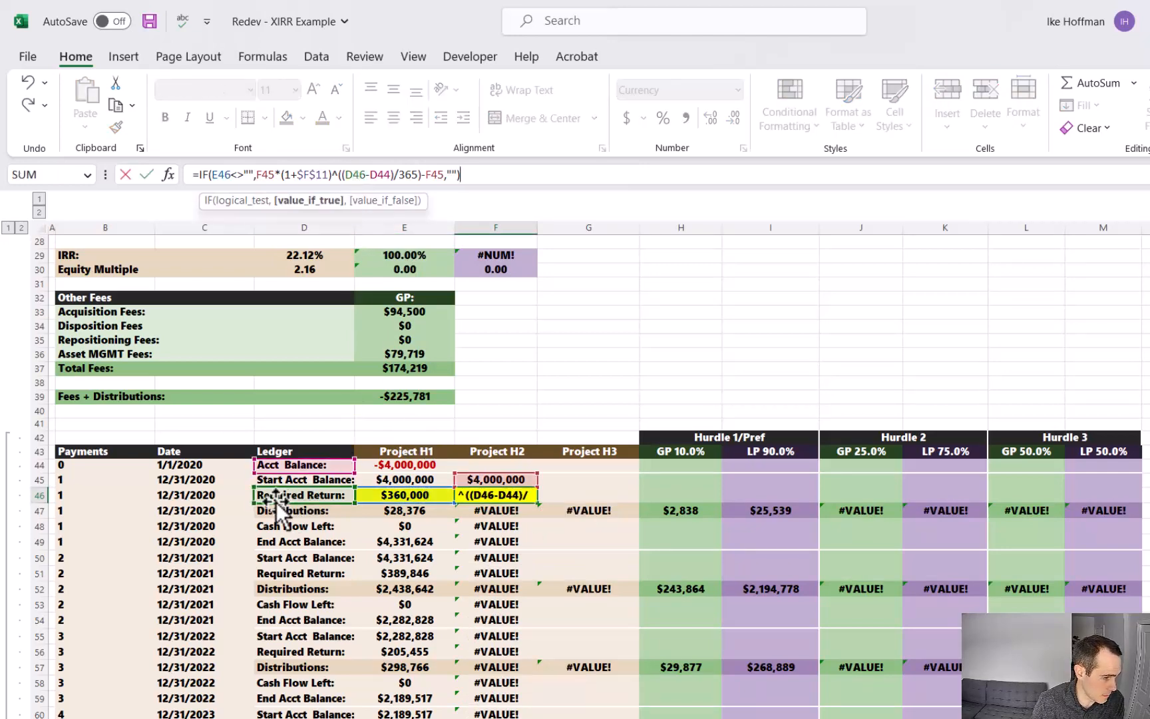
drag(276, 499, 247, 470)
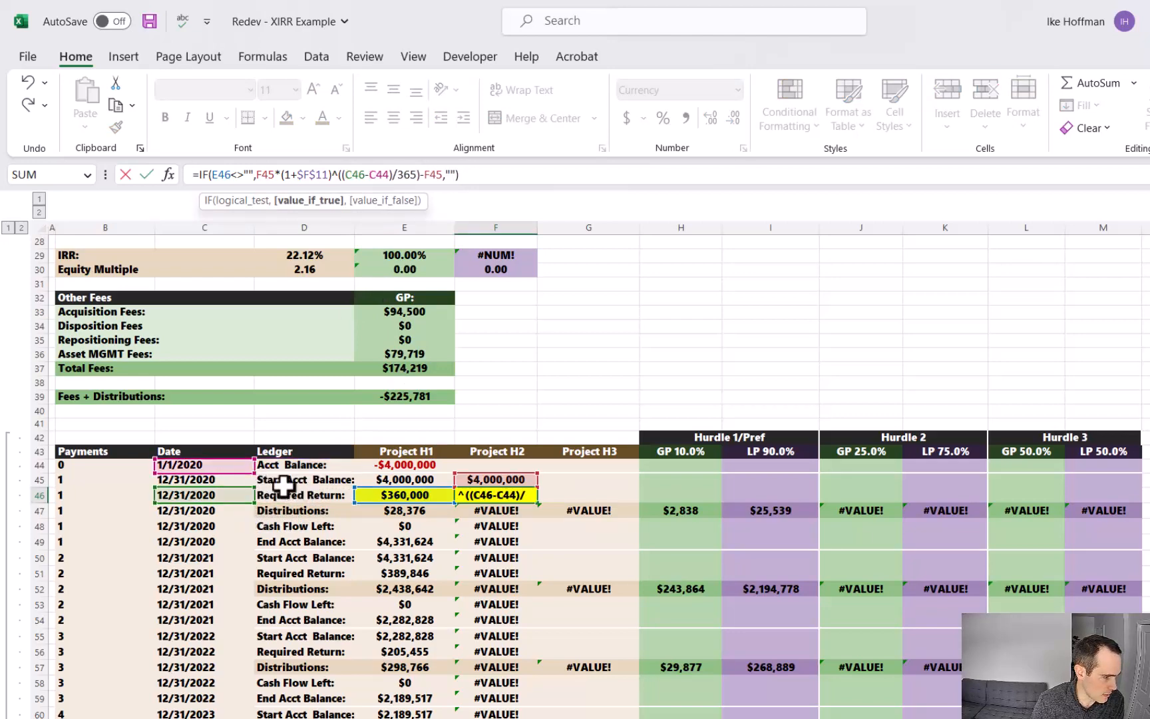
scroll(322, 492, up, 4)
scroll(322, 492, up, 4)
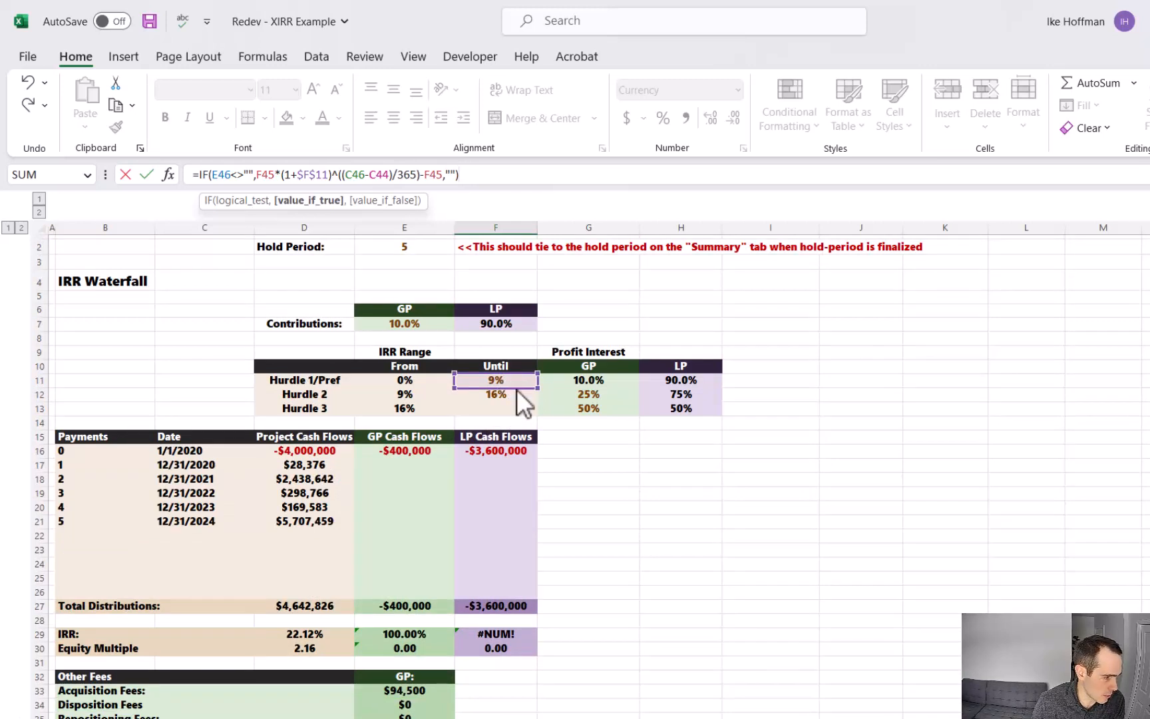
drag(516, 389, 518, 396)
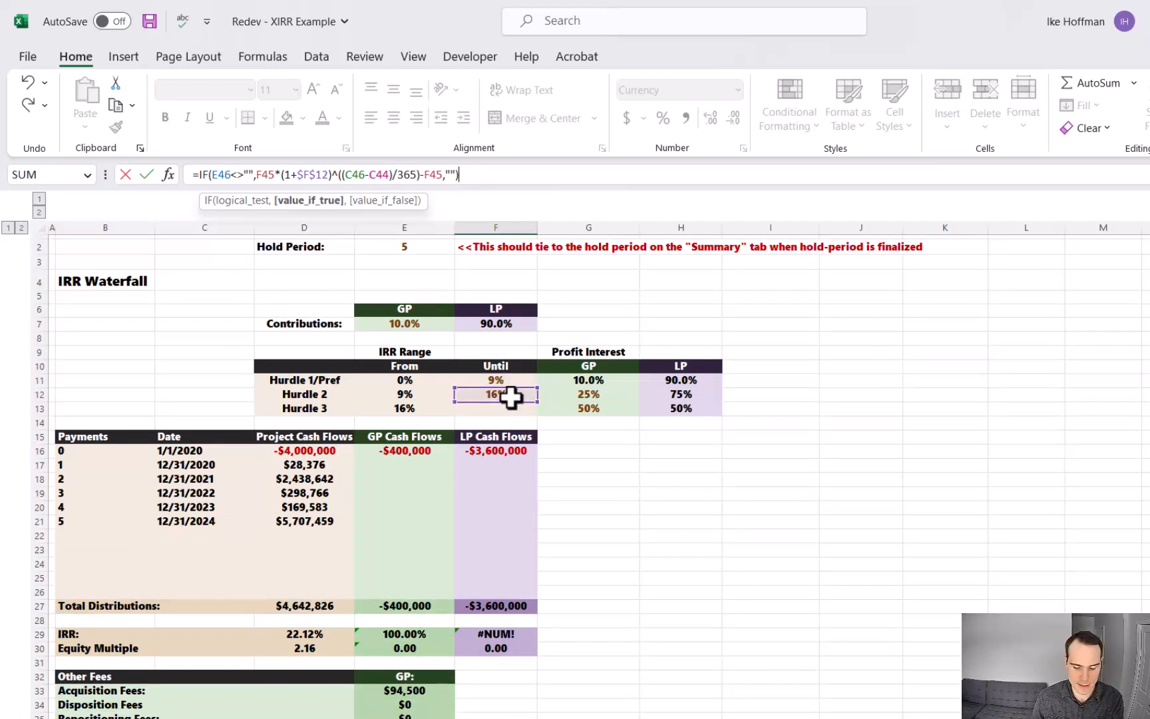
key(Return)
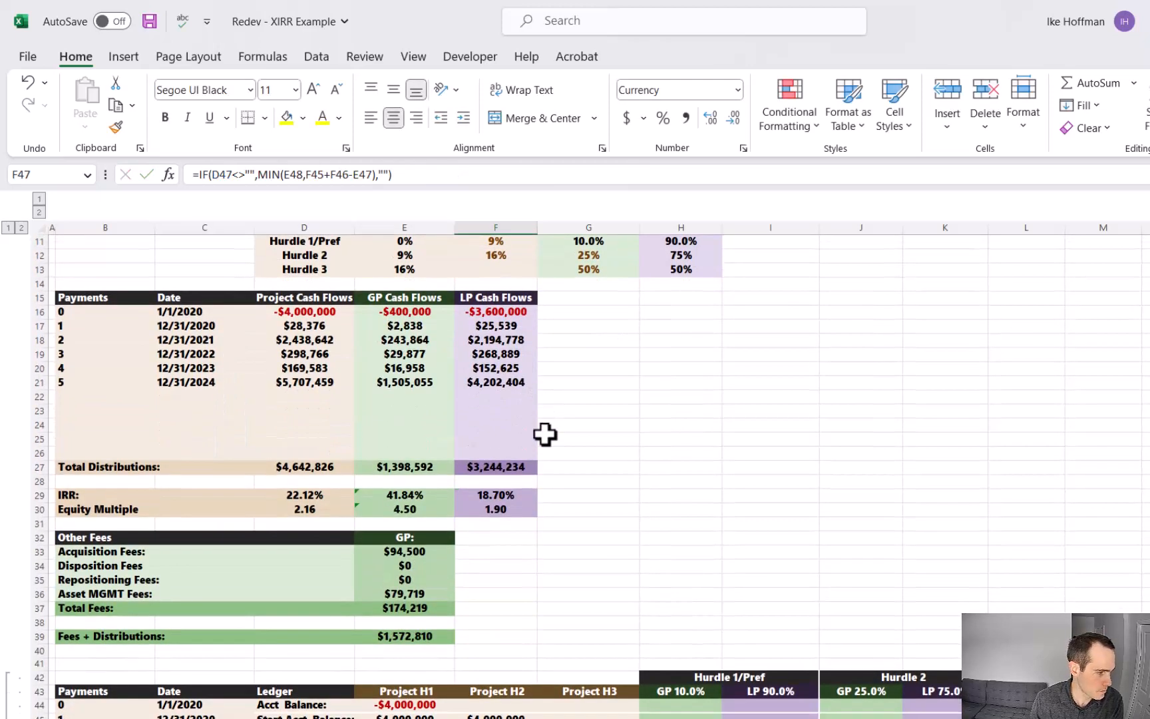
Copy the Required Return formulas in E46:F46 to the matching rows for payments 2 and 3, starting at E51 and E56
scroll(544, 433, down, 3)
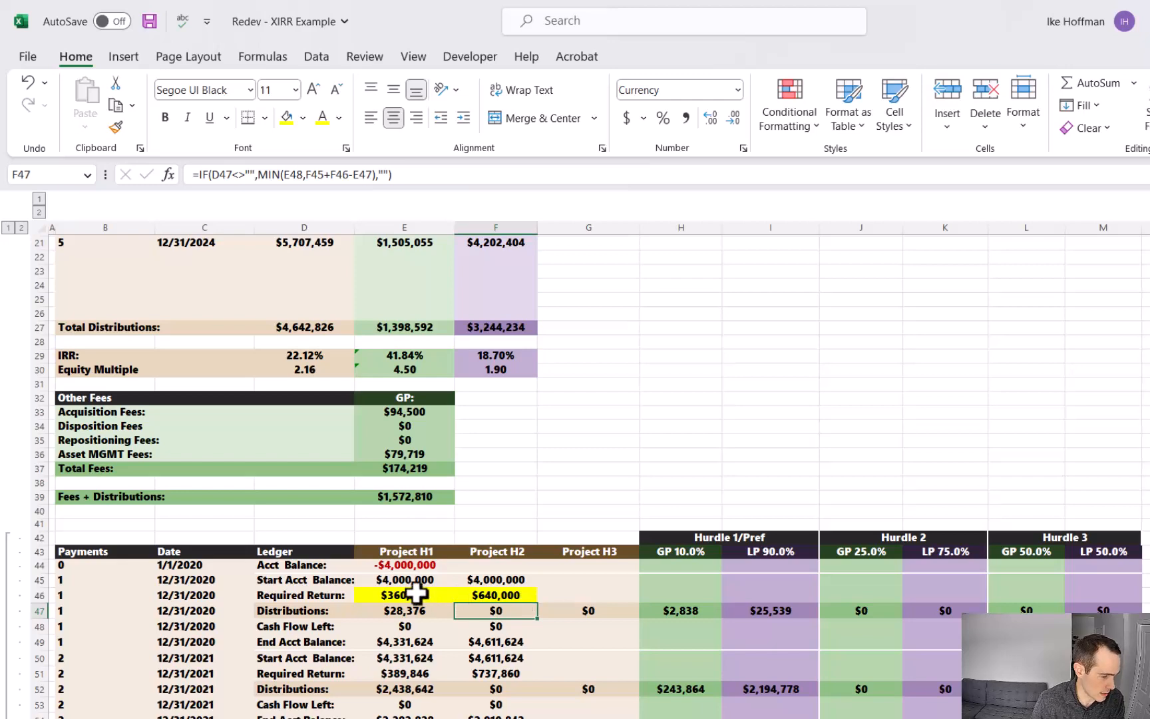
drag(417, 592, 475, 596)
key(ctrl+c)
key(ctrl+v)
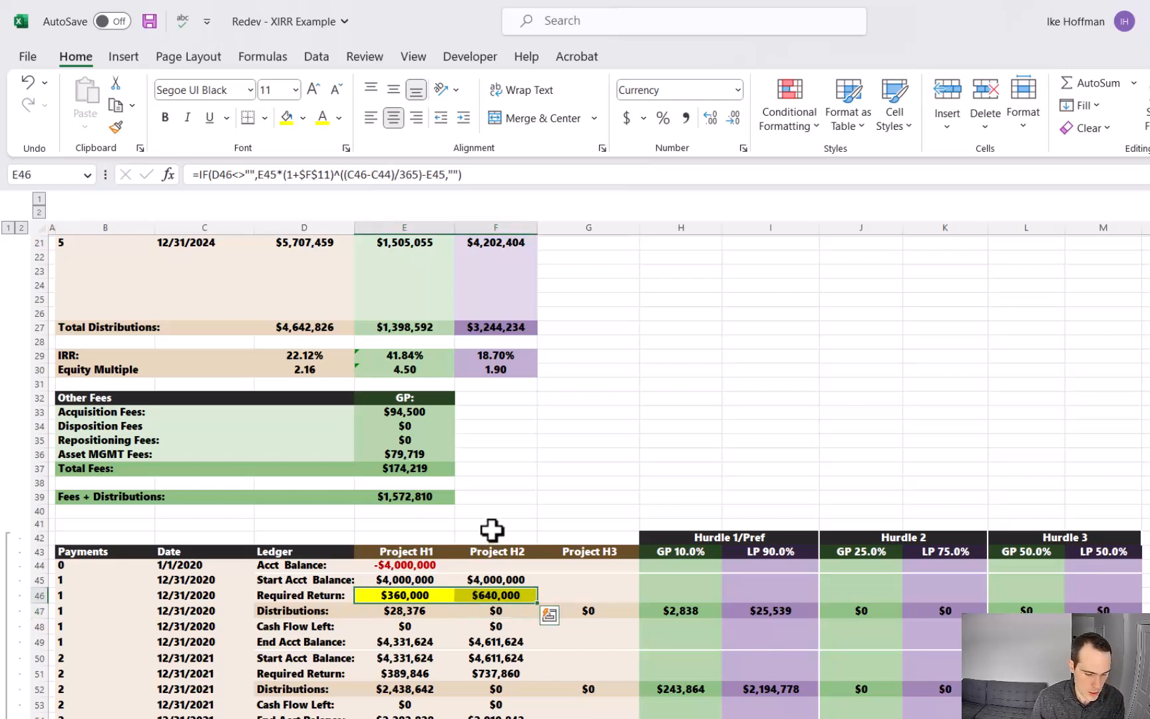
scroll(495, 521, down, 4)
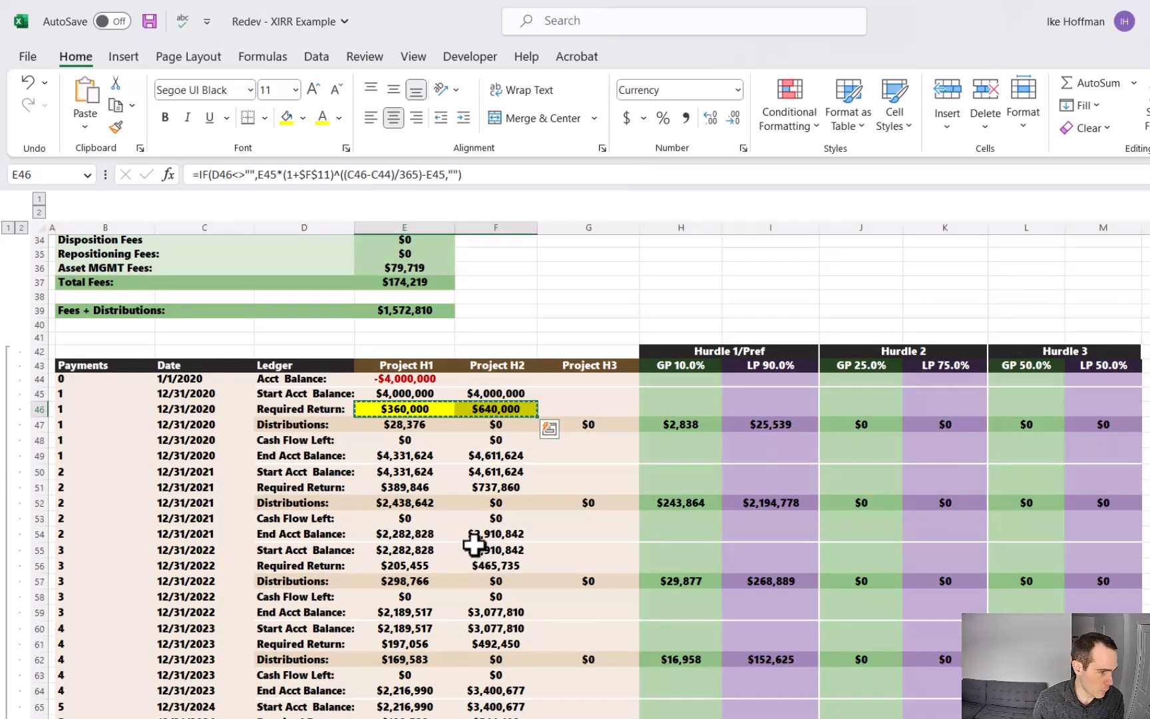
click(420, 493)
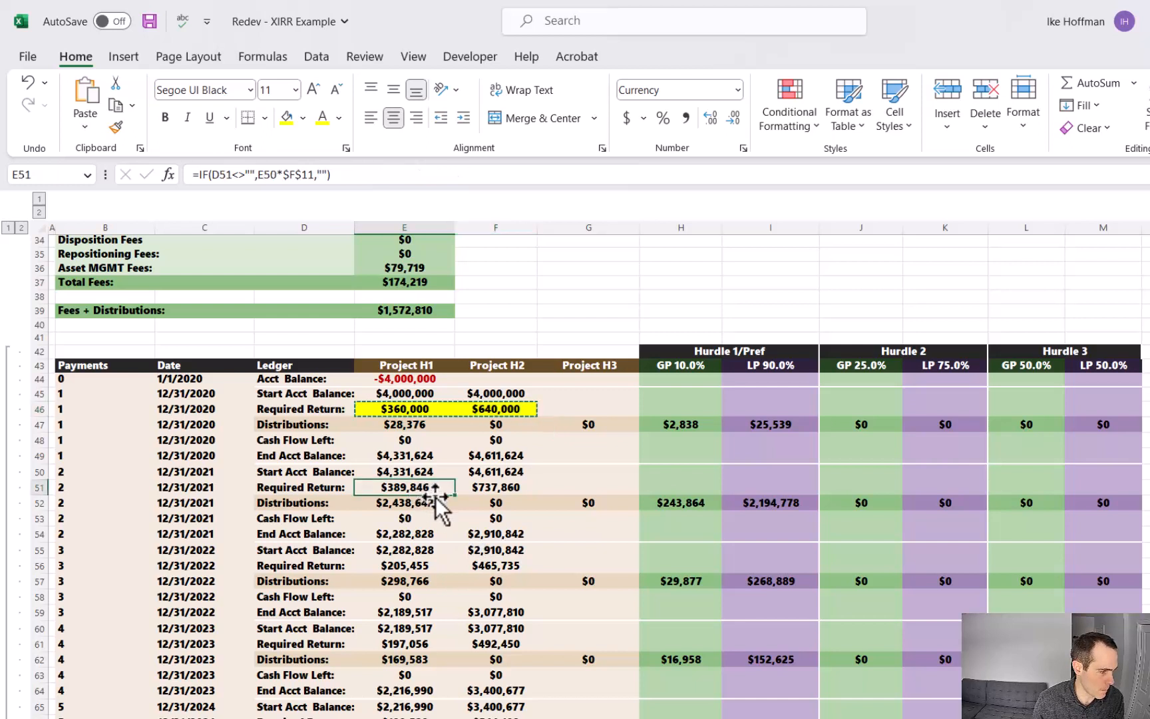
key(ctrl+v)
click(414, 565)
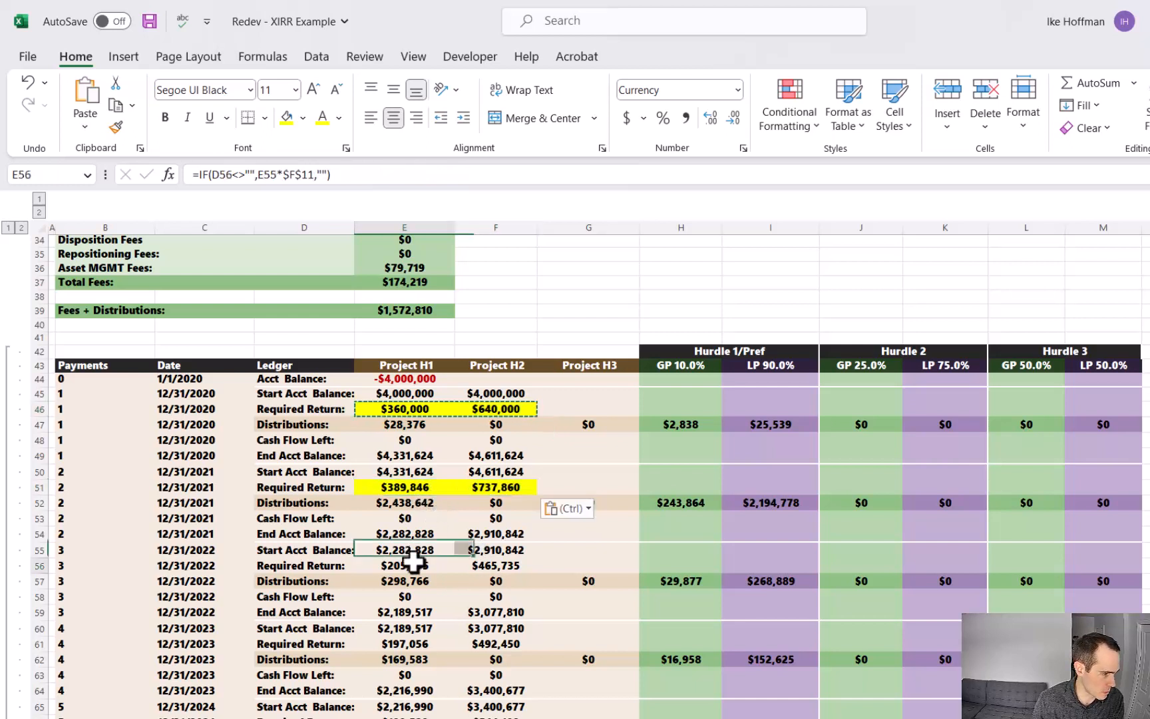
key(ctrl+v)
Paste the copied Required Return formulas into the rows for payments 4 and 5, E61:F61 and E66:F66
scroll(519, 587, down, 1)
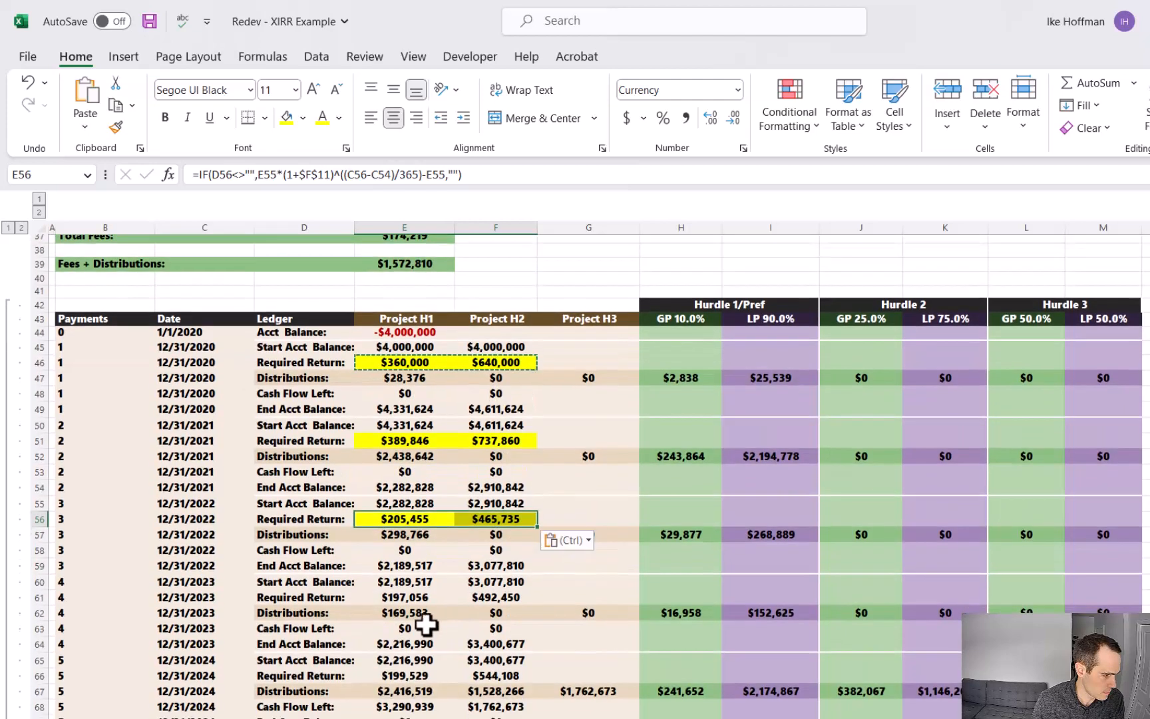
click(413, 598)
key(ctrl+v)
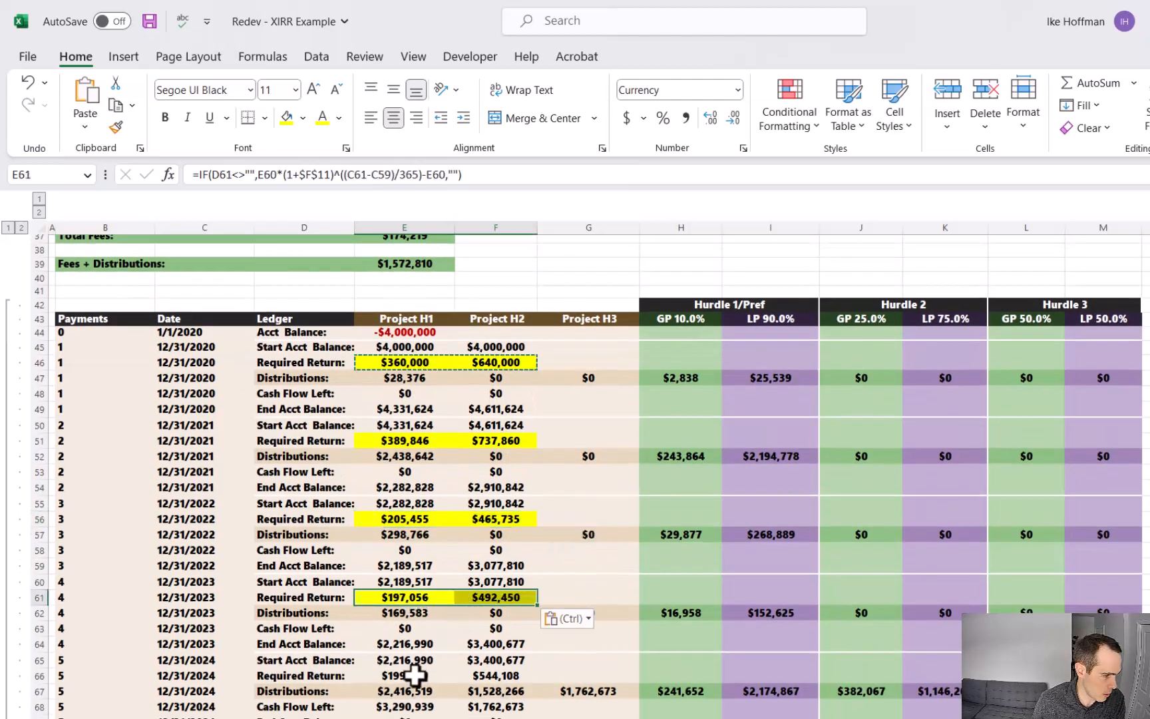
click(426, 674)
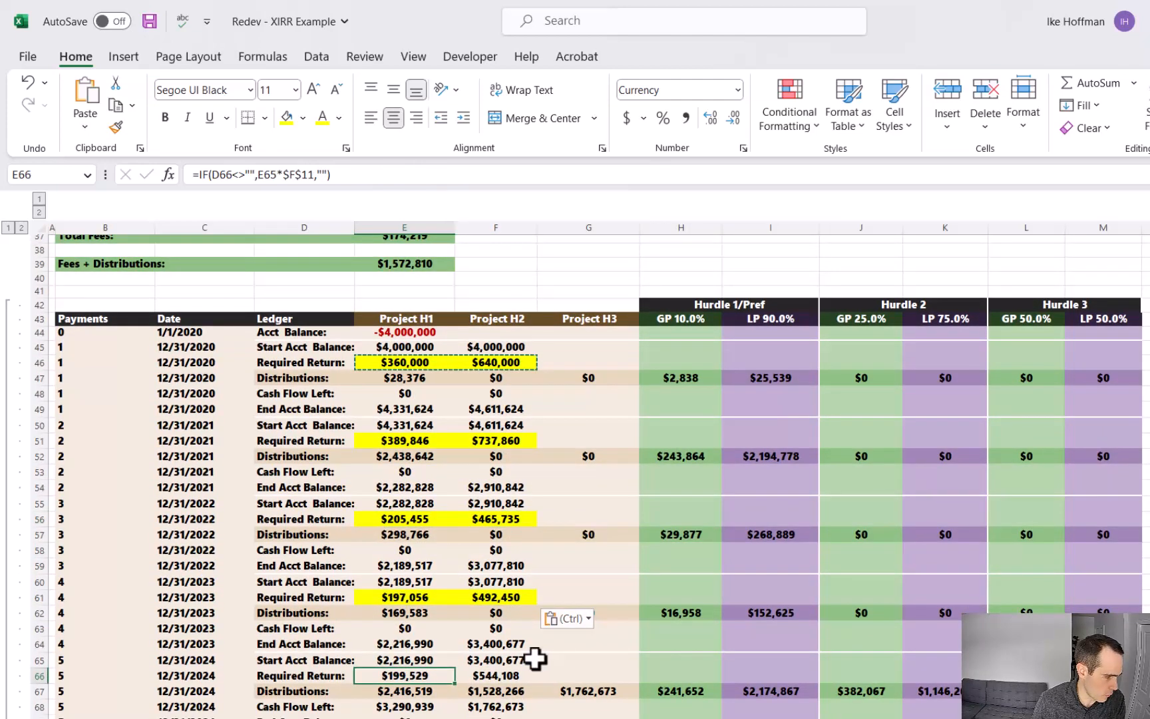
key(ctrl)
click(427, 680)
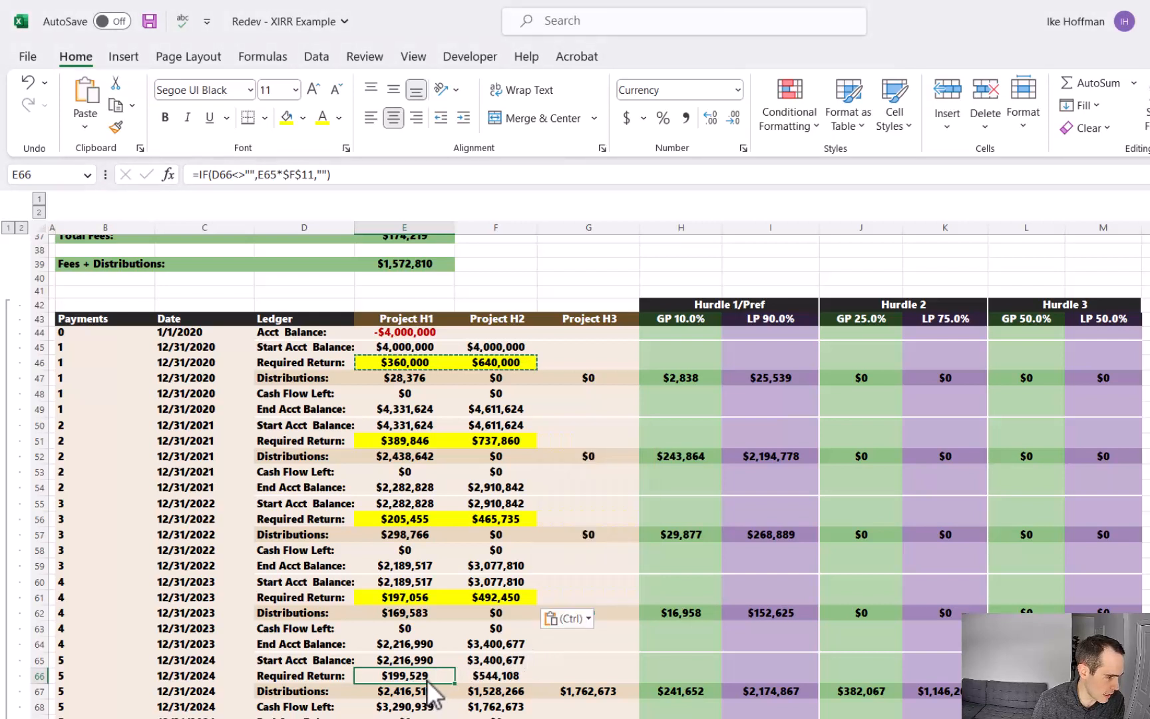
shift+click(515, 671)
key(ctrl+v)
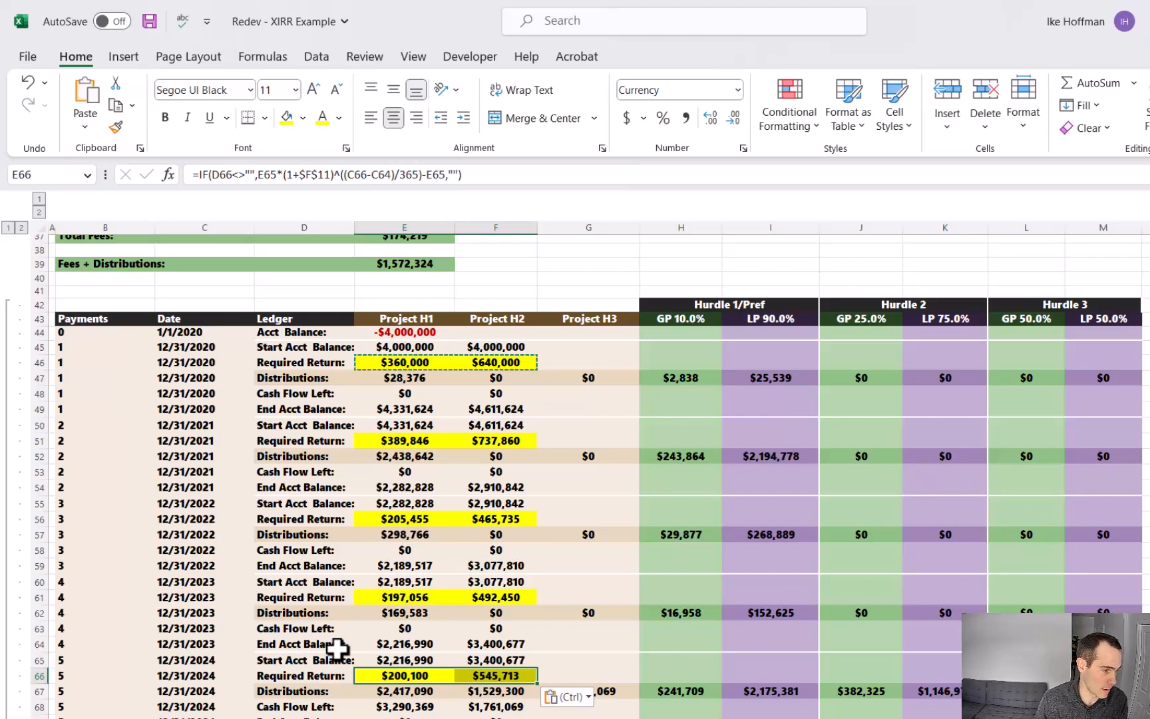
Collapse the grouped ledger rows above row 95 and return to the waterfall summary
scroll(67, 646, down, 11)
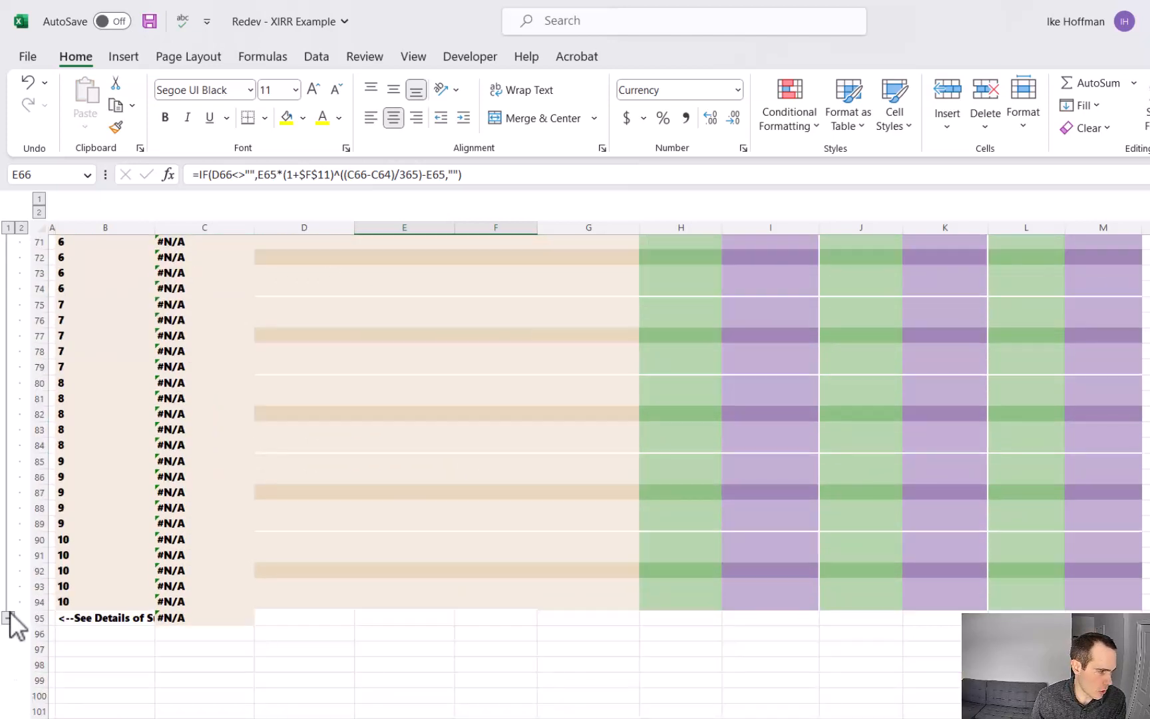
click(8, 617)
scroll(372, 613, up, 5)
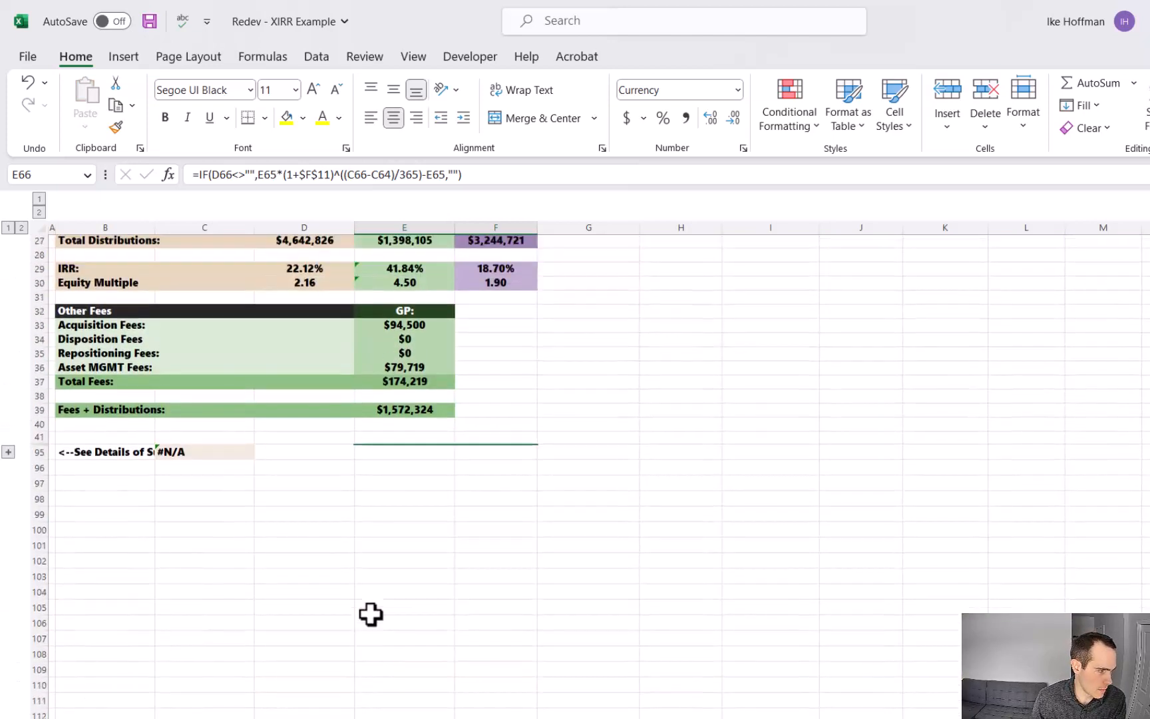
scroll(370, 614, up, 8)
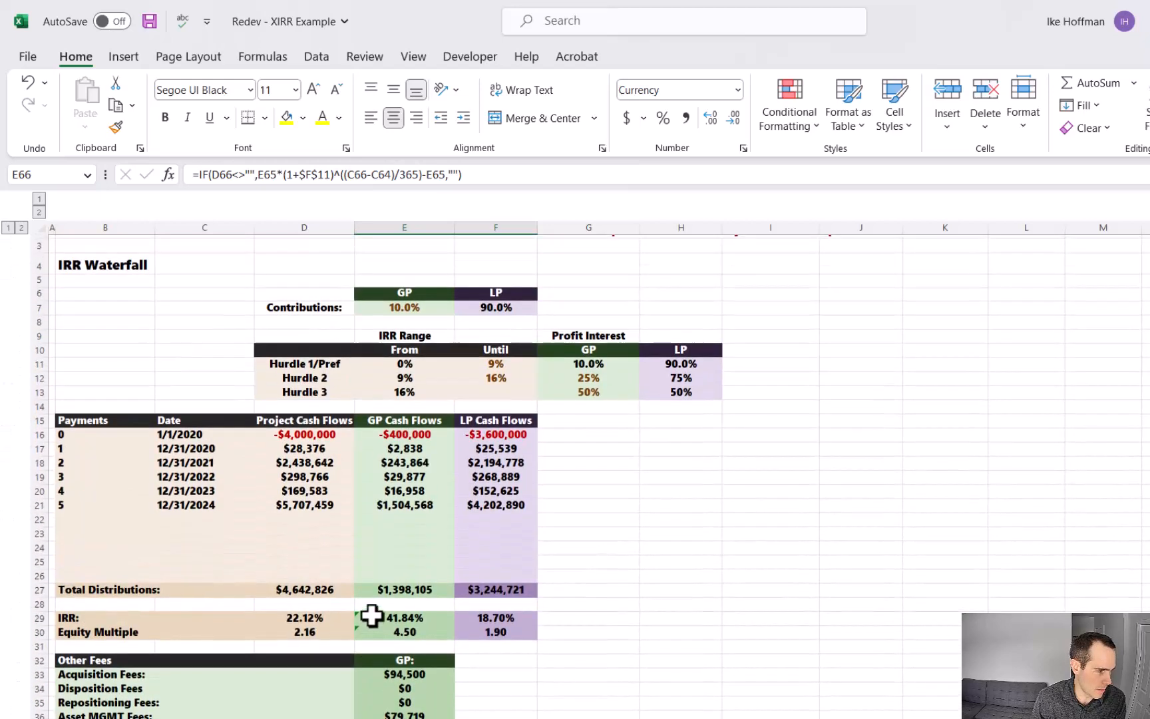
scroll(371, 615, up, 1)
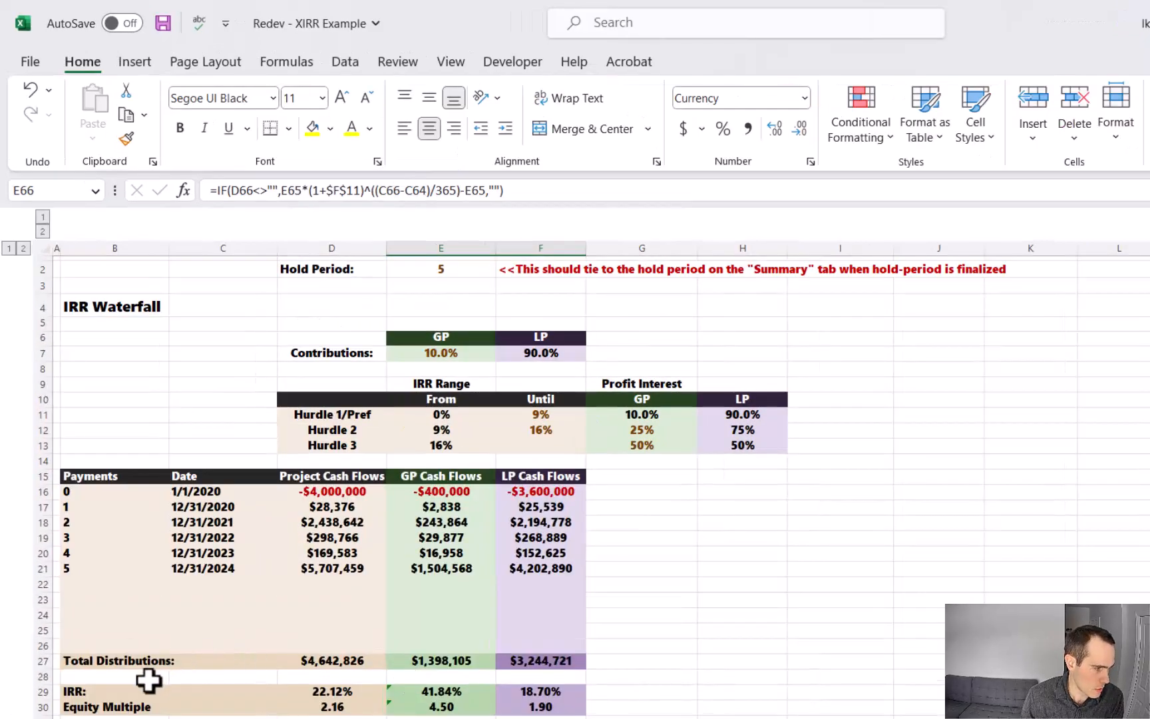
Change the return label in B29 to "XIRR:"
click(85, 690)
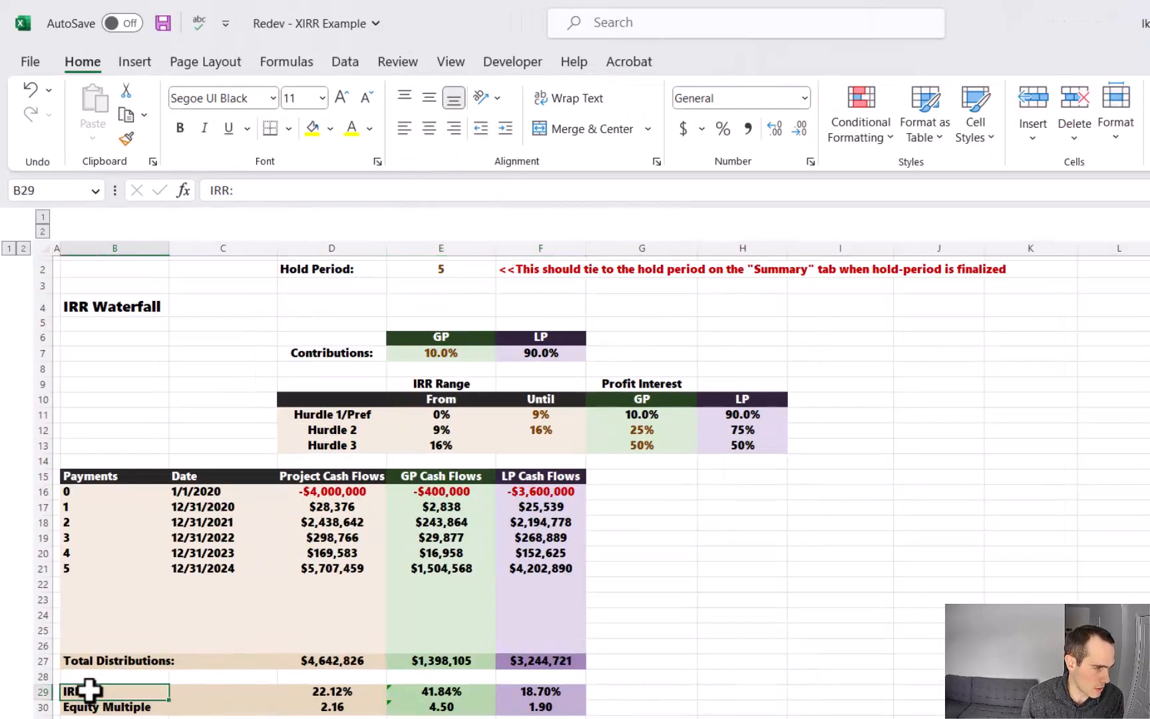
click(213, 190)
text(X)
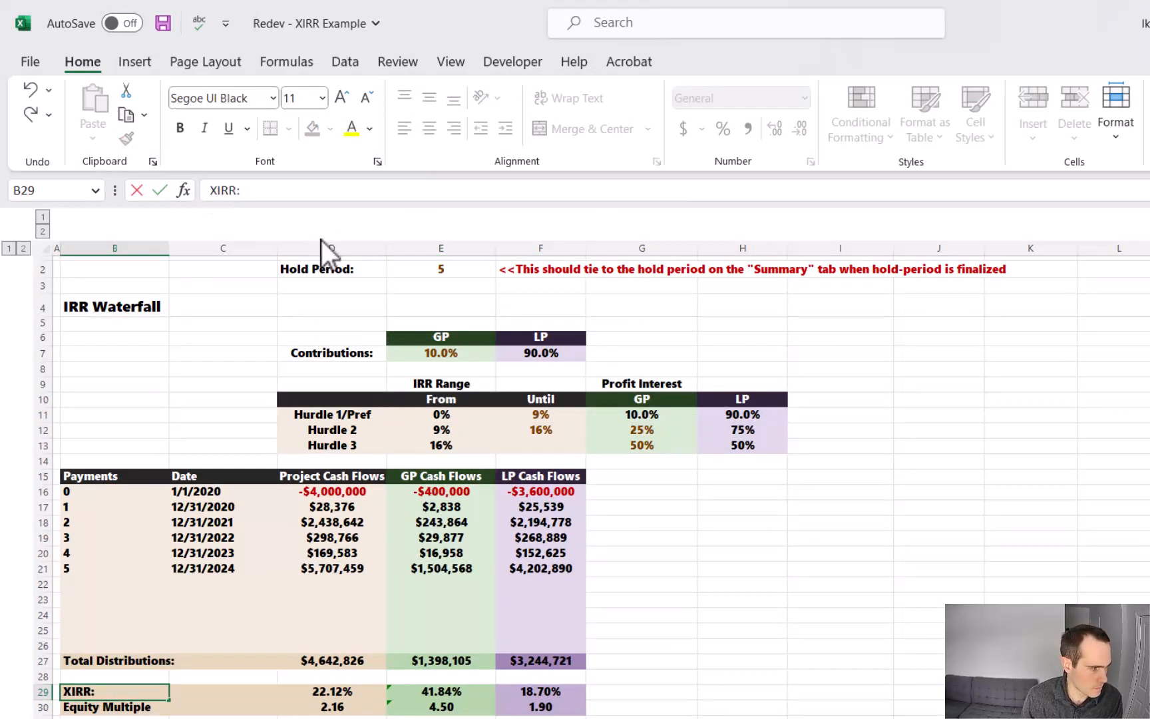
key(Return)
Replace the project return formula in D29 with =XIRR(D16:D21,$C$16:$C$21), keeping the date range absolute
click(339, 689)
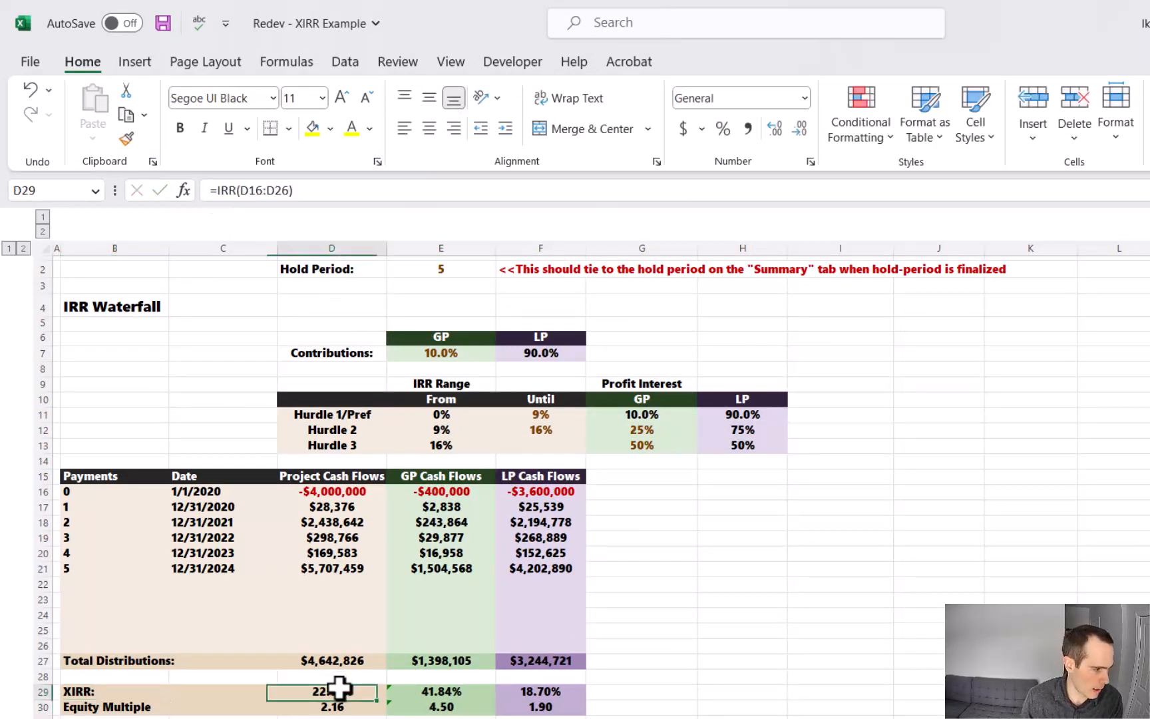
drag(301, 191, 210, 188)
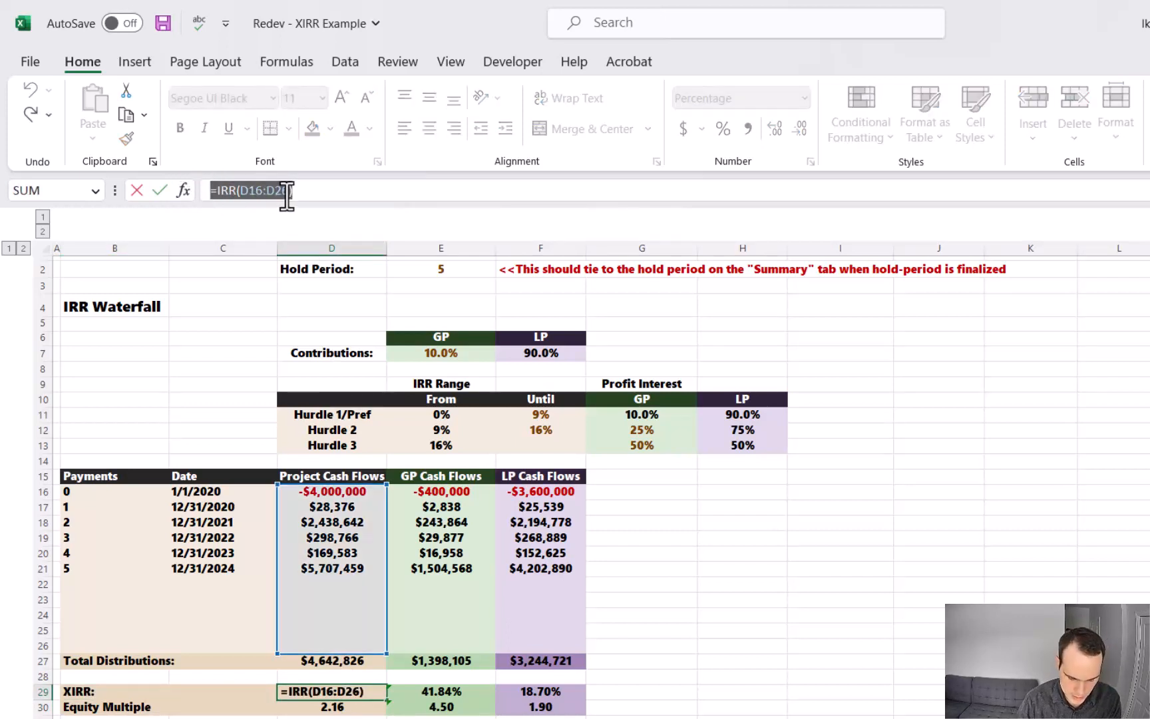
text(=xirr()
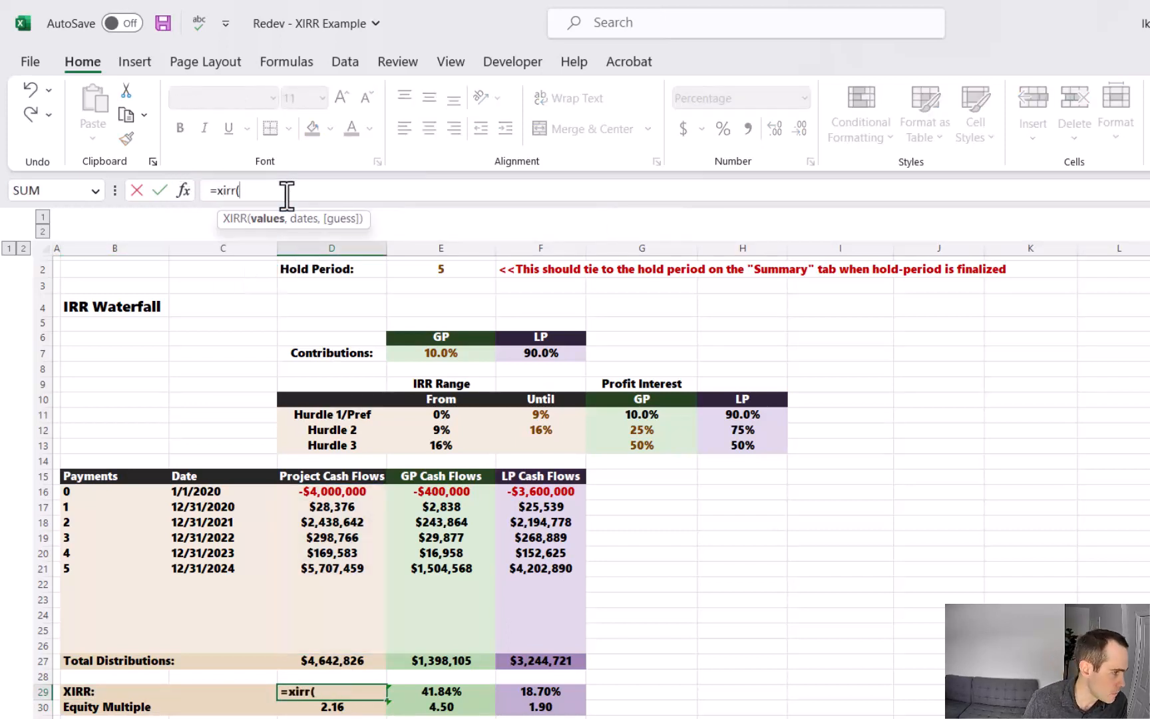
drag(342, 494, 336, 570)
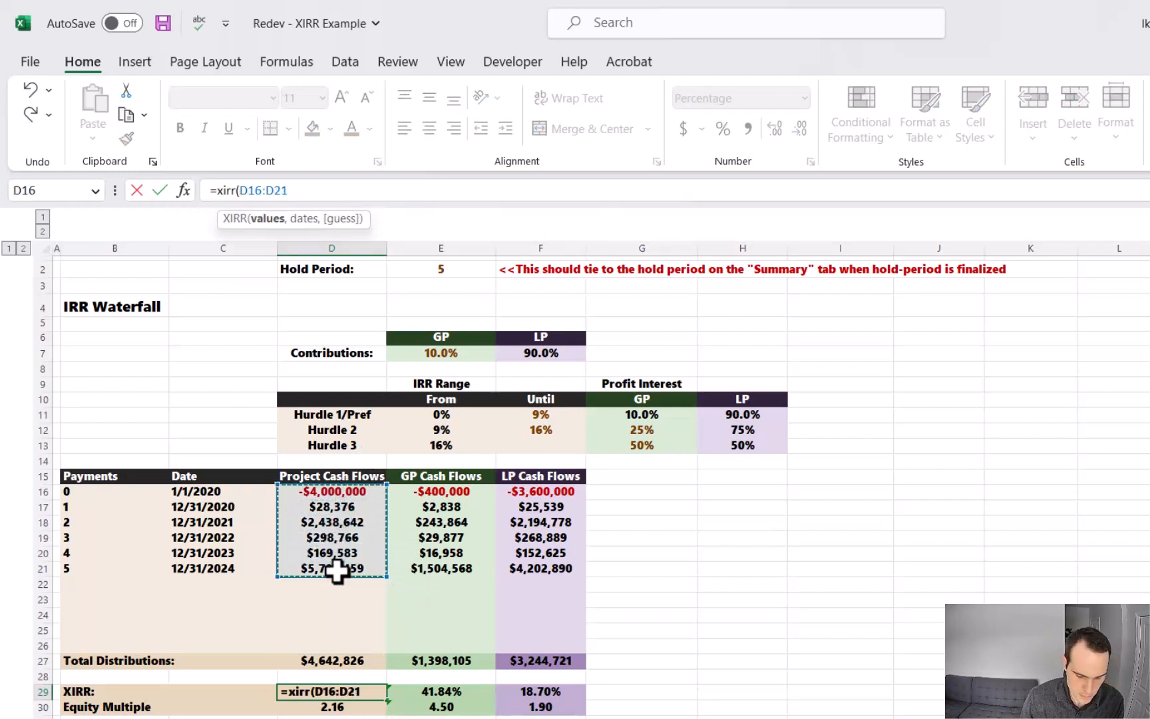
text(,)
drag(214, 491, 211, 564)
key(F4)
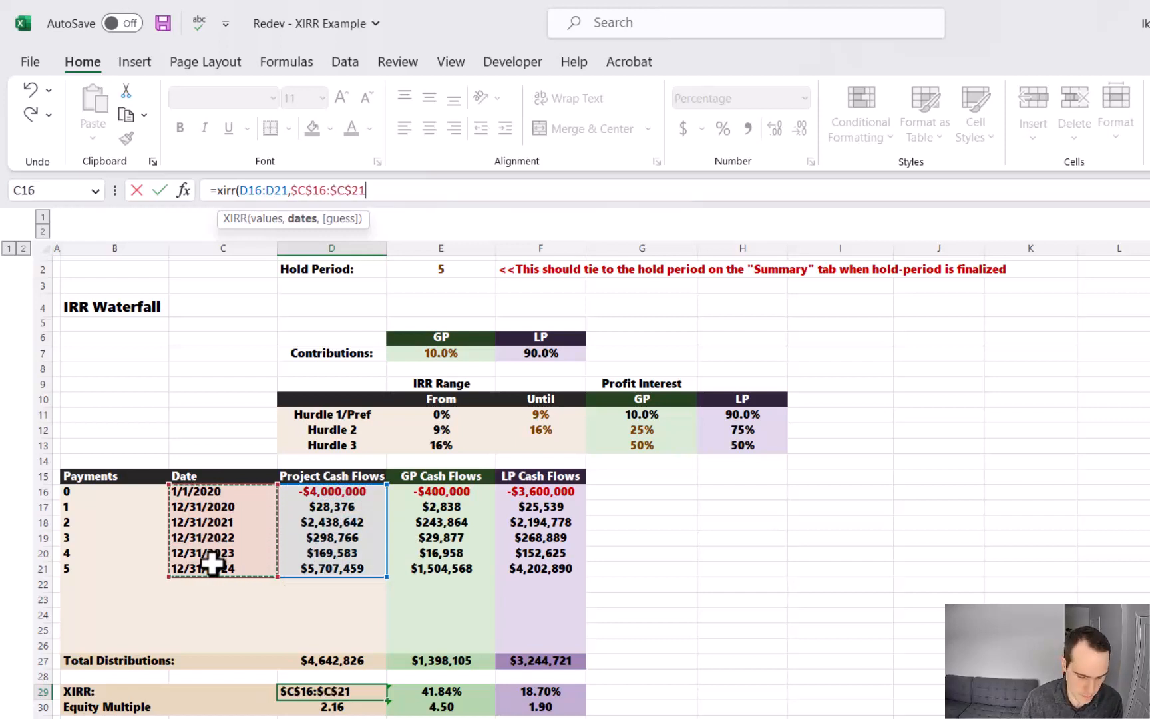
click(160, 190)
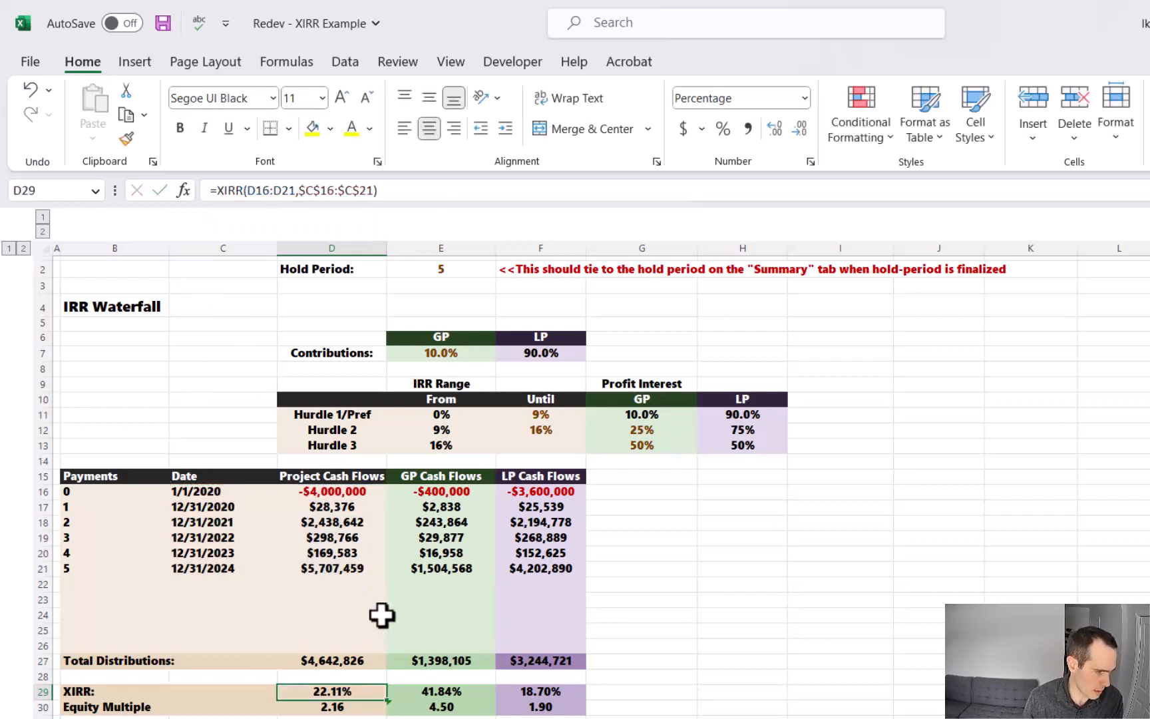
Copy the XIRR formula from D29 to the GP and LP return cells E29 and F29
key(ctrl+c)
click(459, 691)
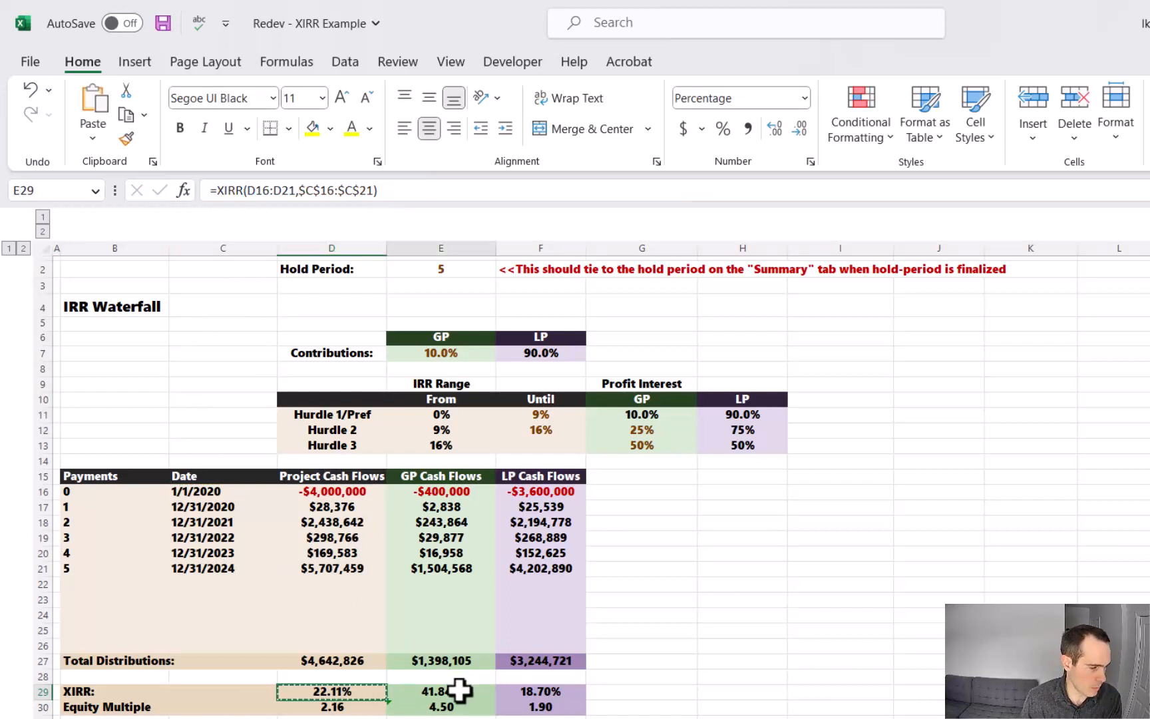
key(ctrl+v)
click(574, 691)
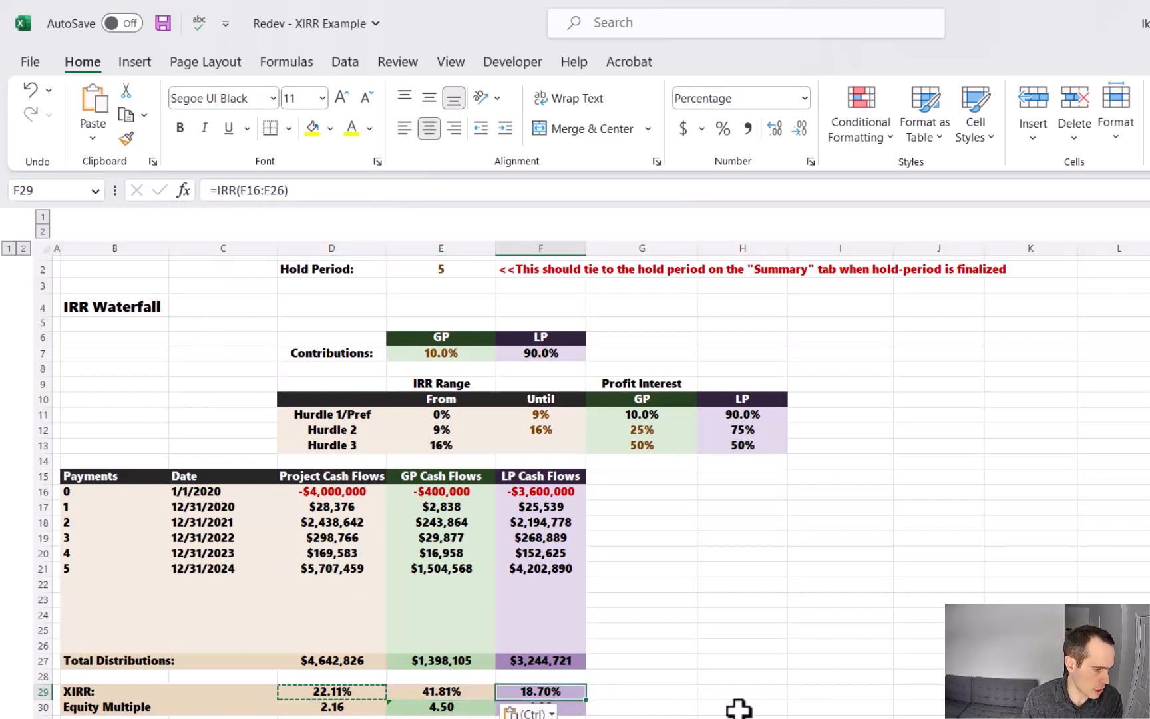
key(ctrl+v)
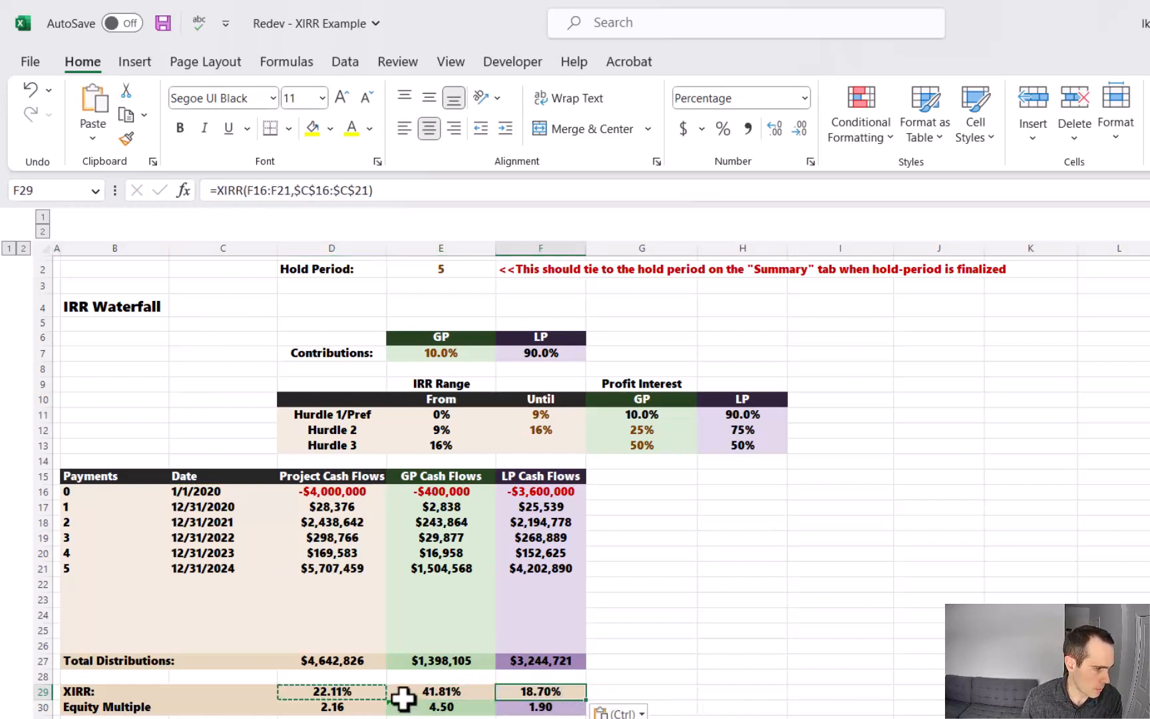
Highlight the three XIRR results in D29:F29 with a yellow fill
drag(346, 690, 533, 692)
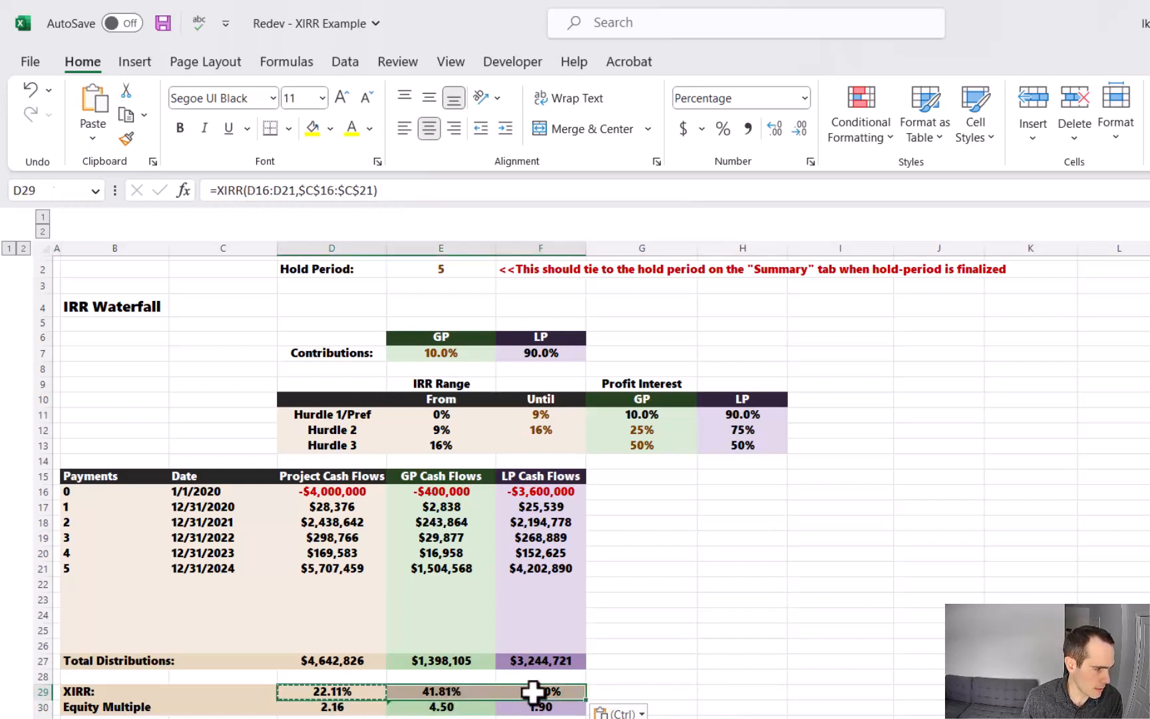
click(312, 128)
click(646, 565)
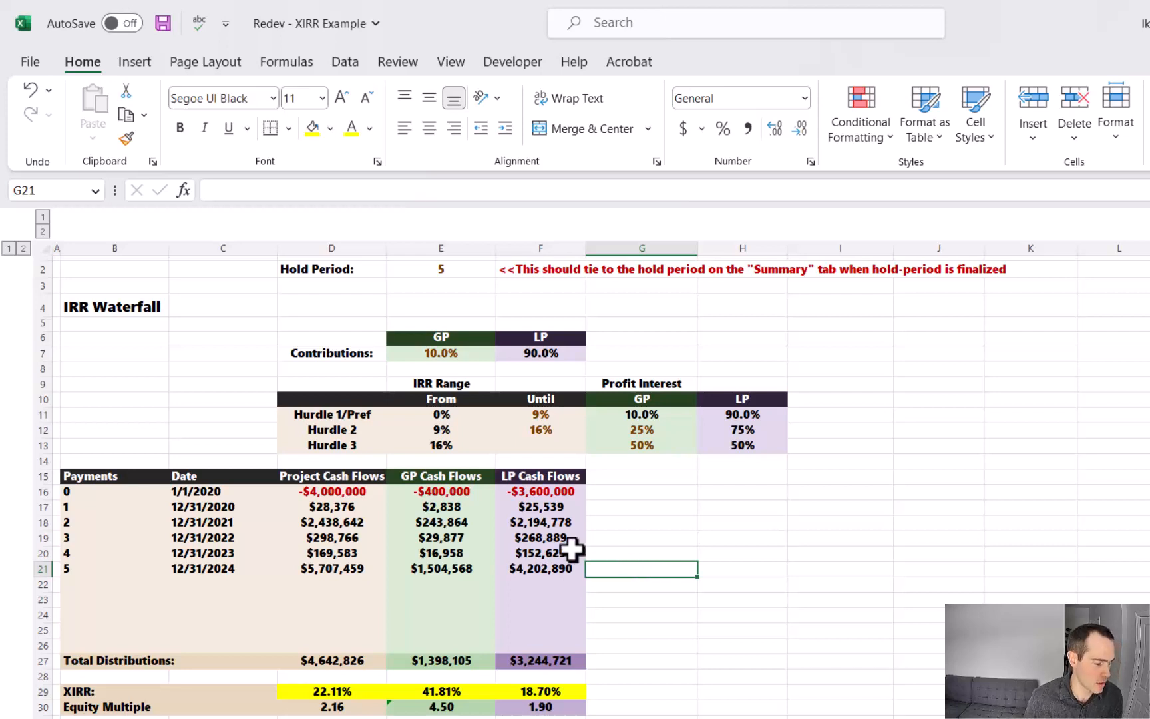
Set the payment 1 date in C17 to 10/14/2022
click(253, 522)
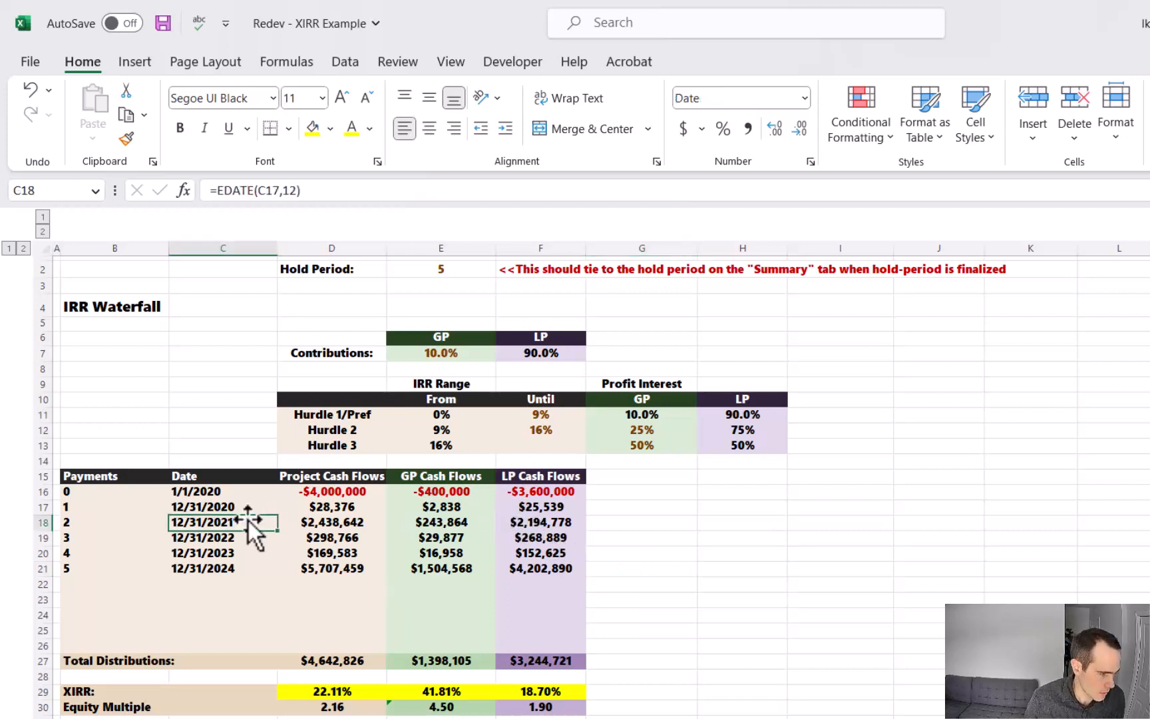
drag(255, 520, 301, 523)
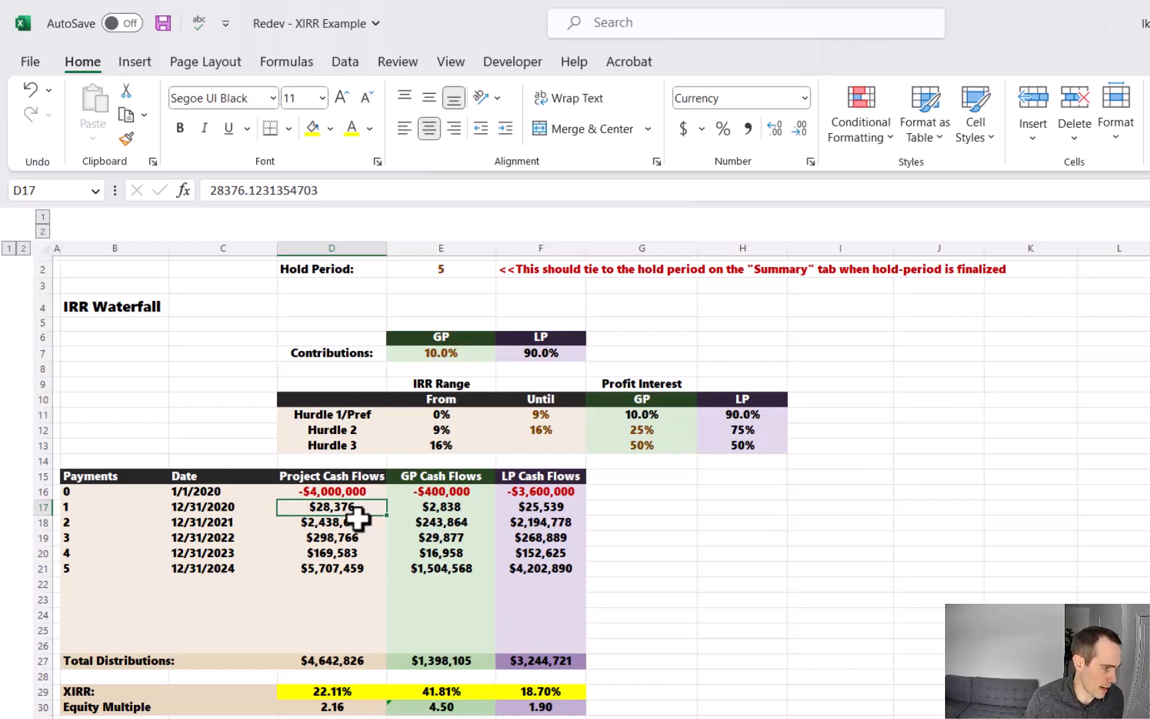
drag(360, 513, 223, 507)
click(223, 507)
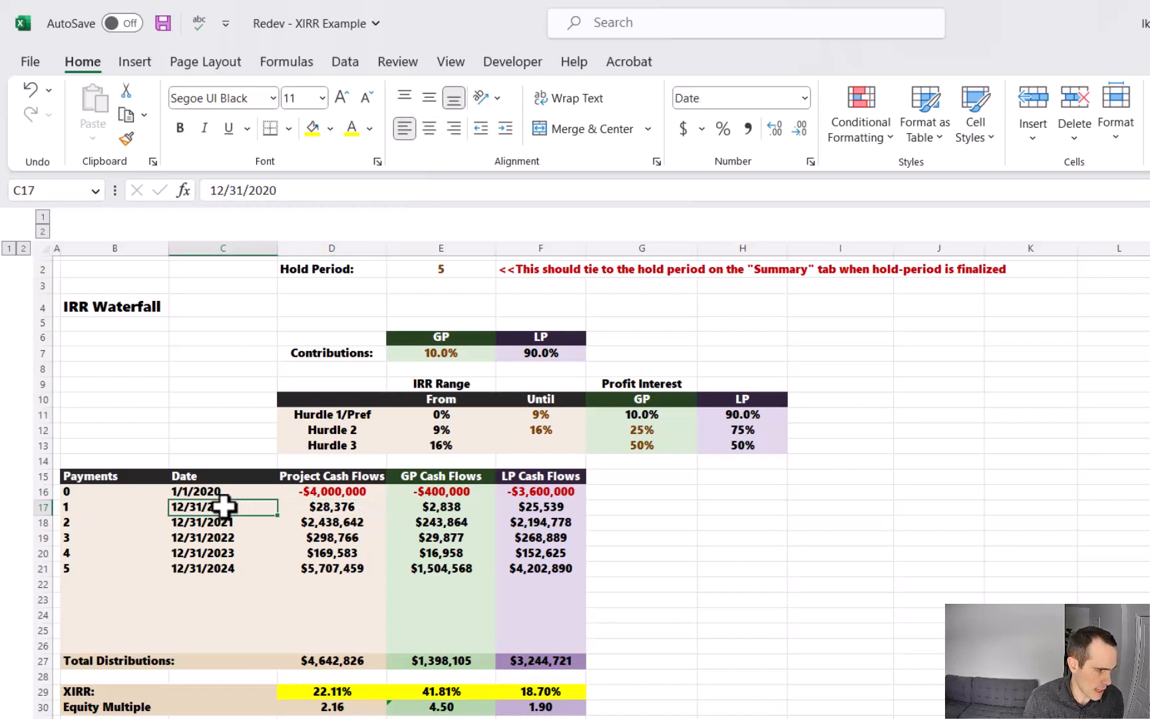
text(10/14/)
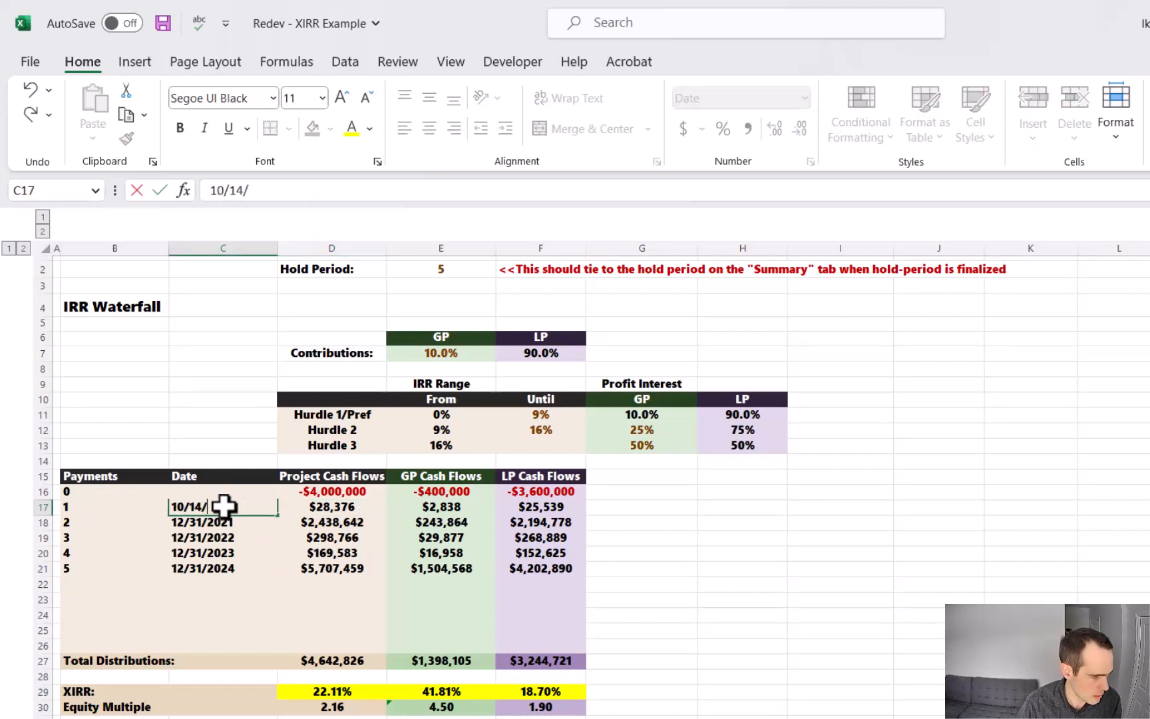
text(2022)
key(Tab)
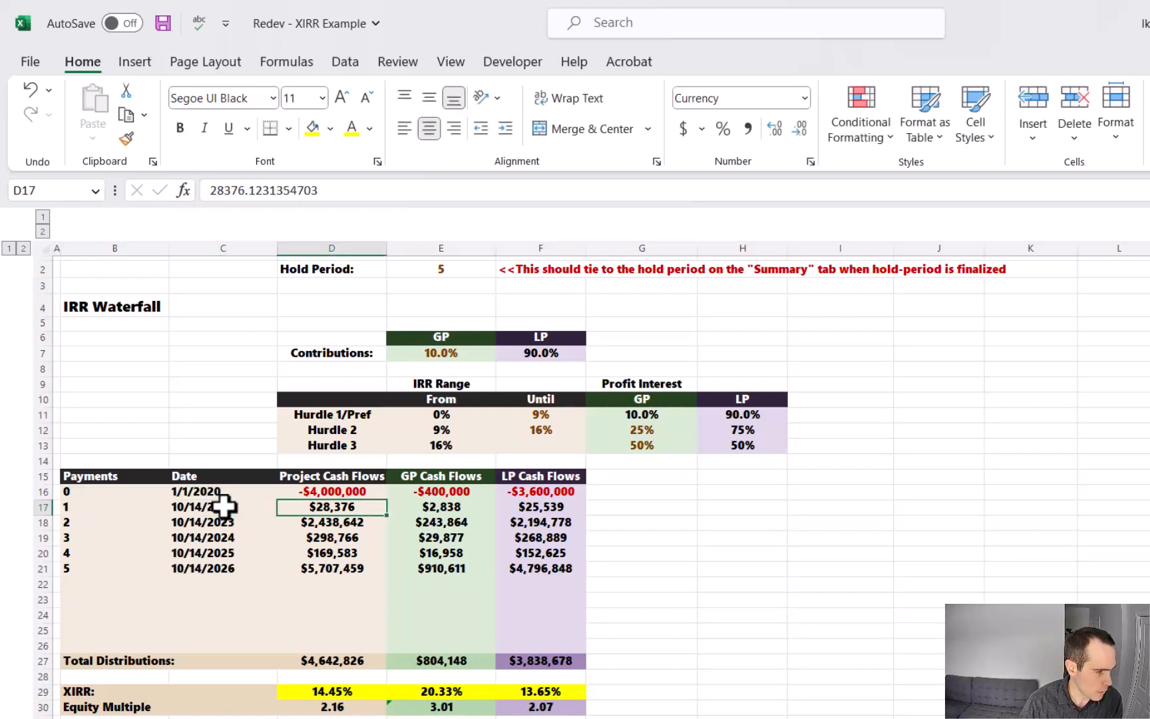
Set the payment 1 project cash flow in D17 to 1750000
text(1)
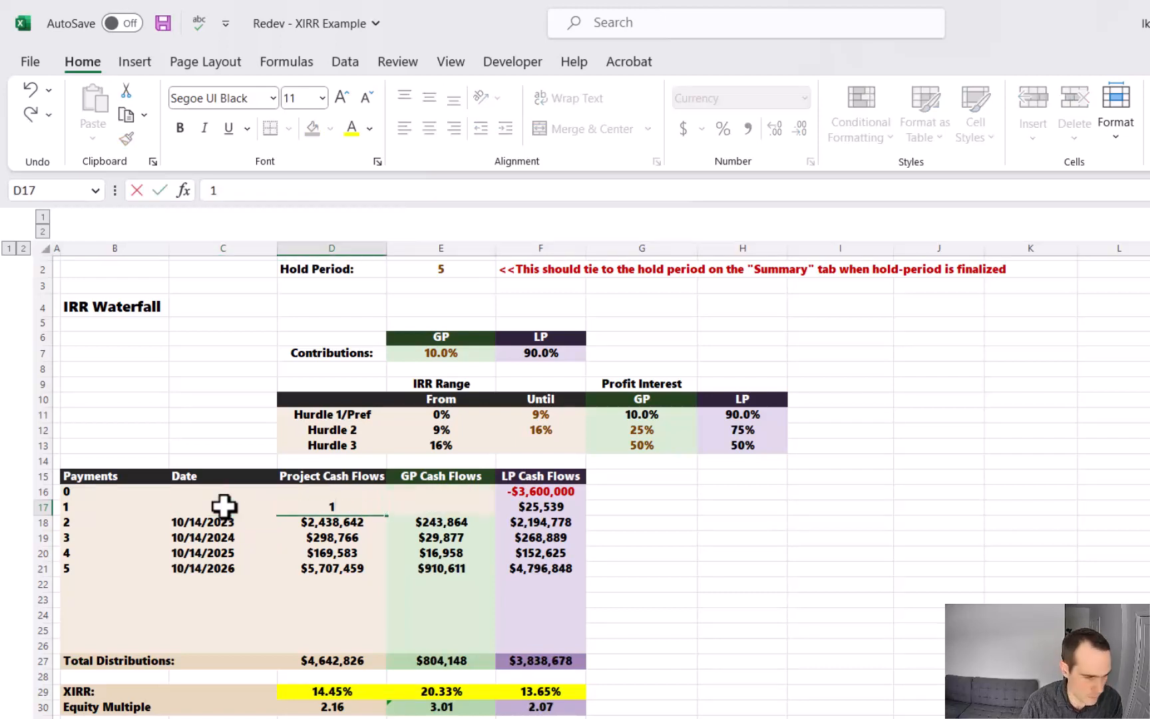
text(75)
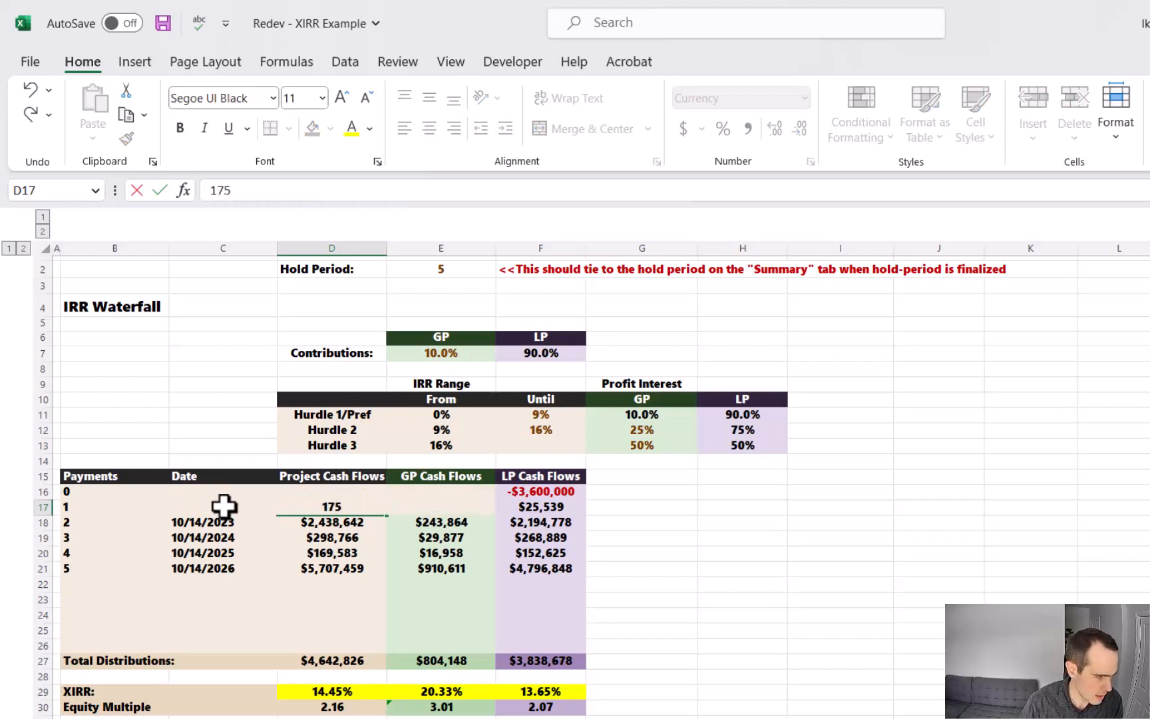
text(,000)
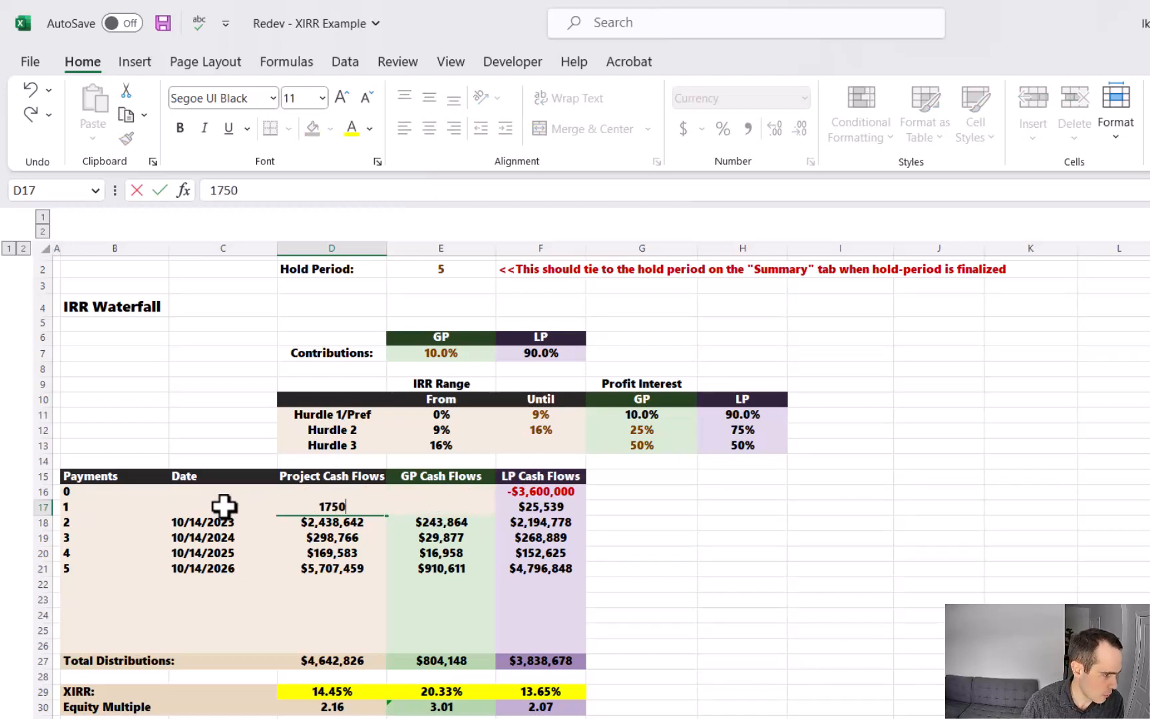
key(Return)
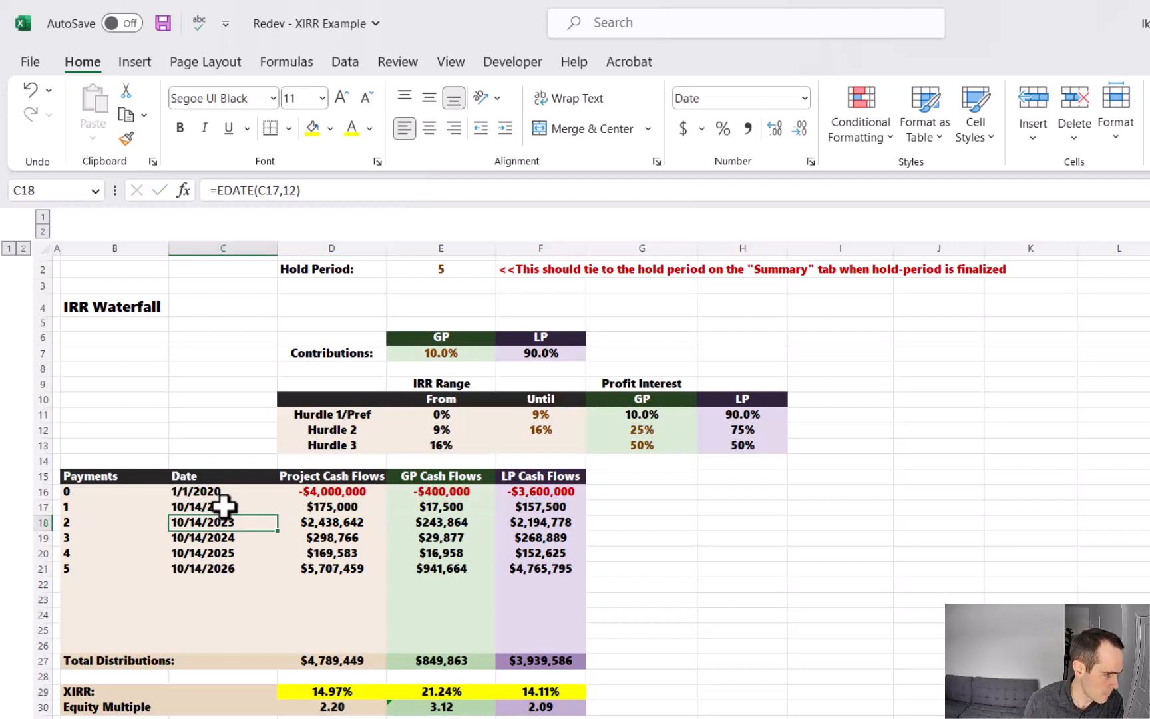
click(296, 513)
click(287, 191)
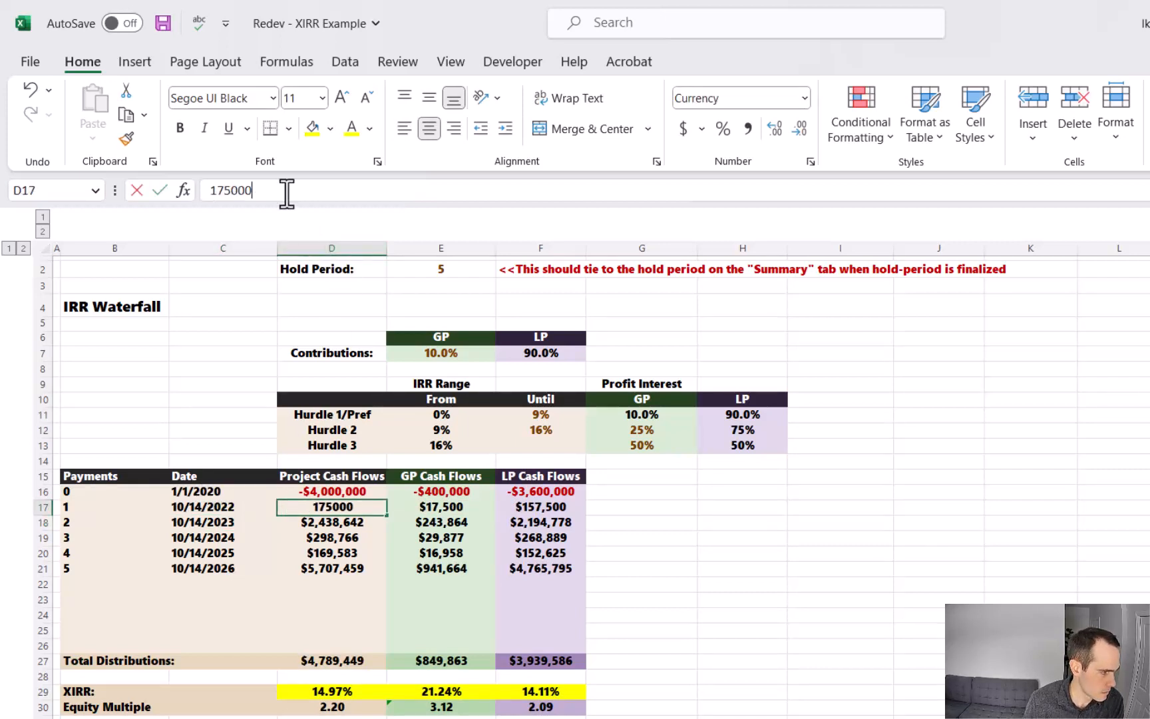
text(0)
key(Return)
Clear the dates and project cash flows for payments 2 to 5 in C18:D21, and shade C16:D17 a darker tan
drag(333, 567, 240, 527)
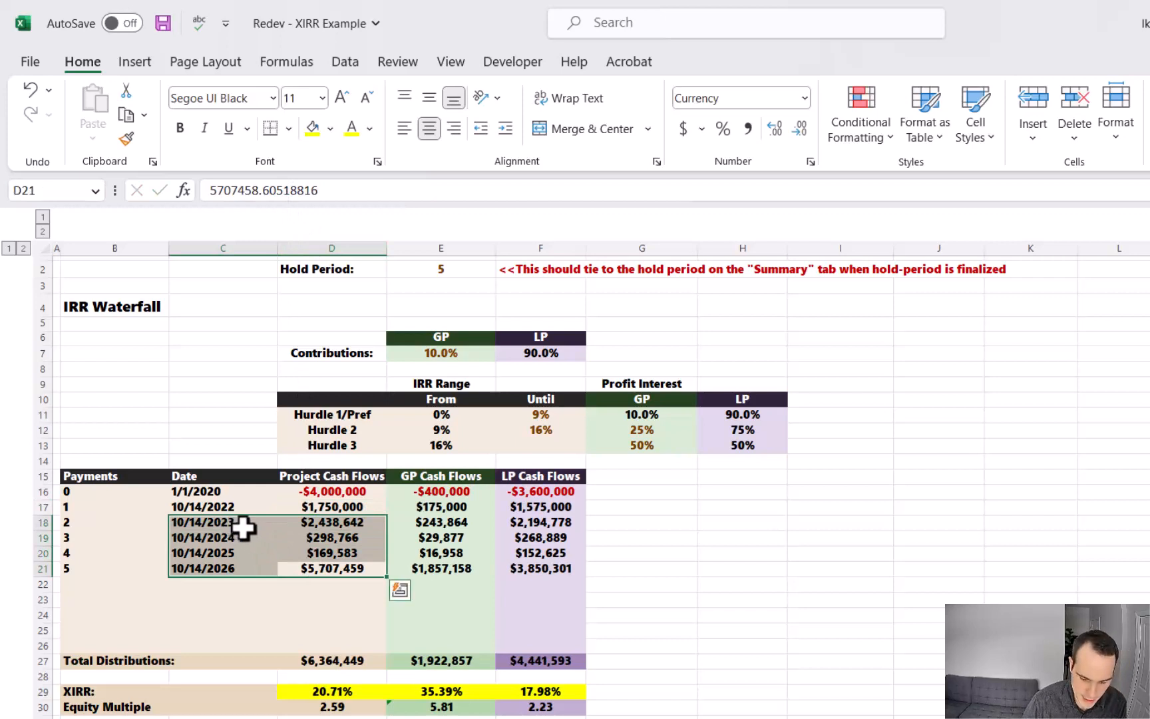
key(Delete)
drag(333, 506, 213, 493)
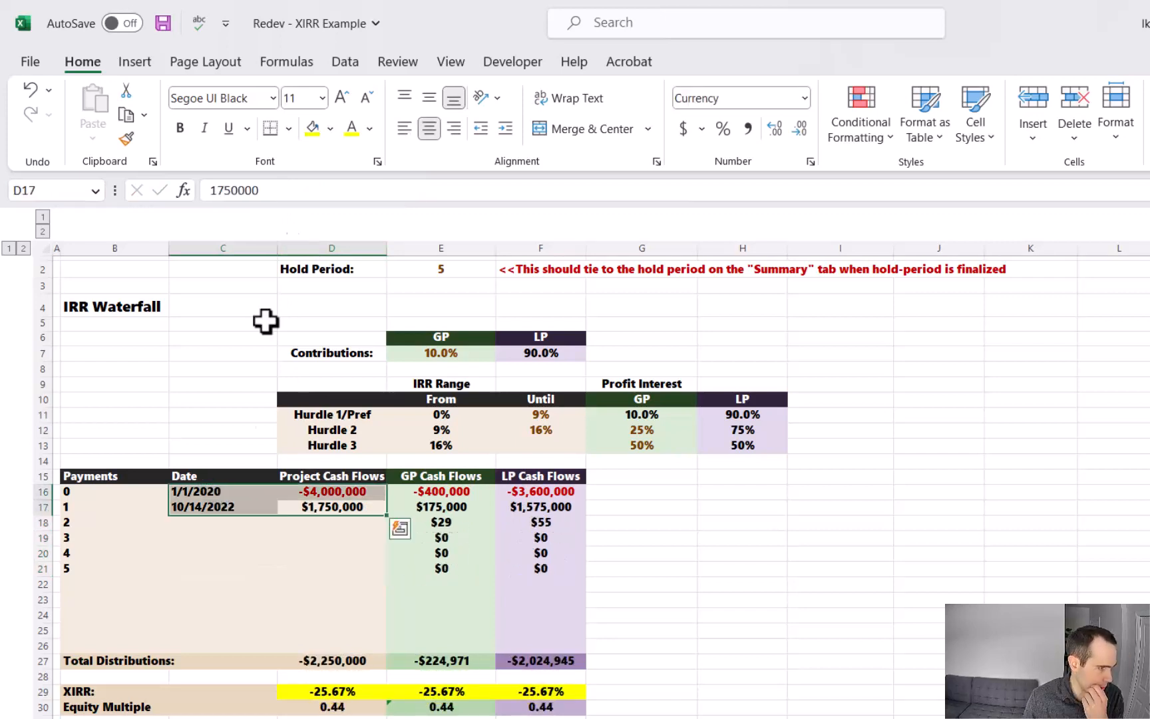
click(330, 129)
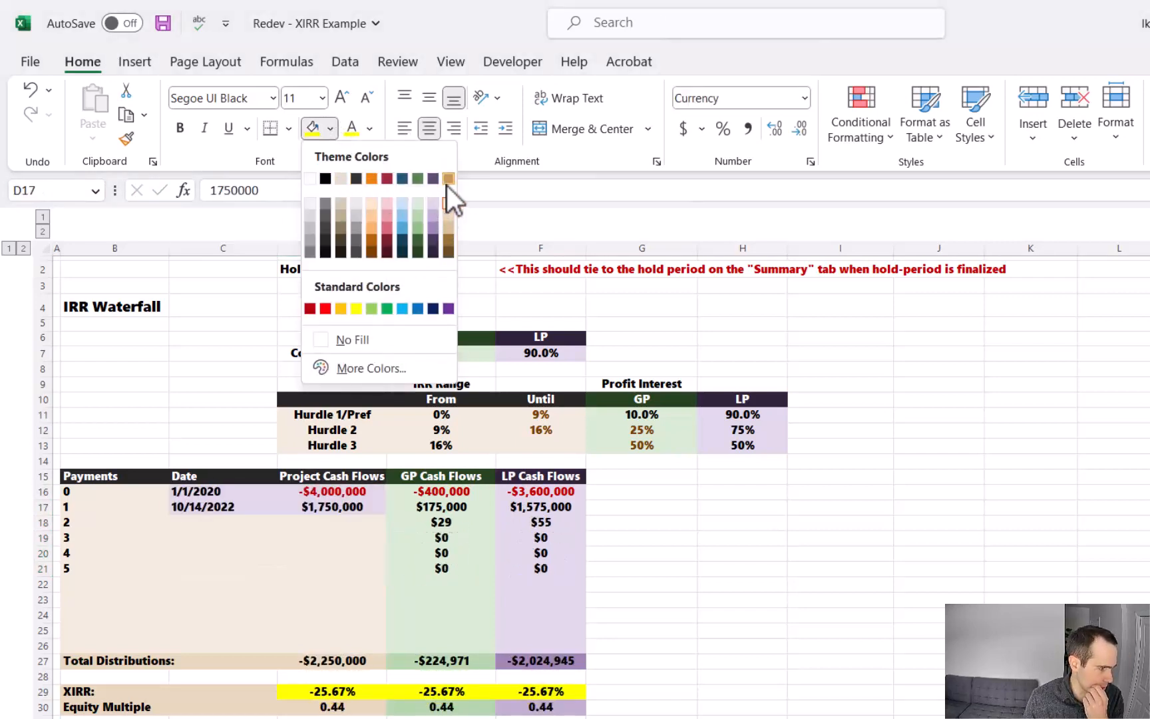
click(449, 227)
click(223, 552)
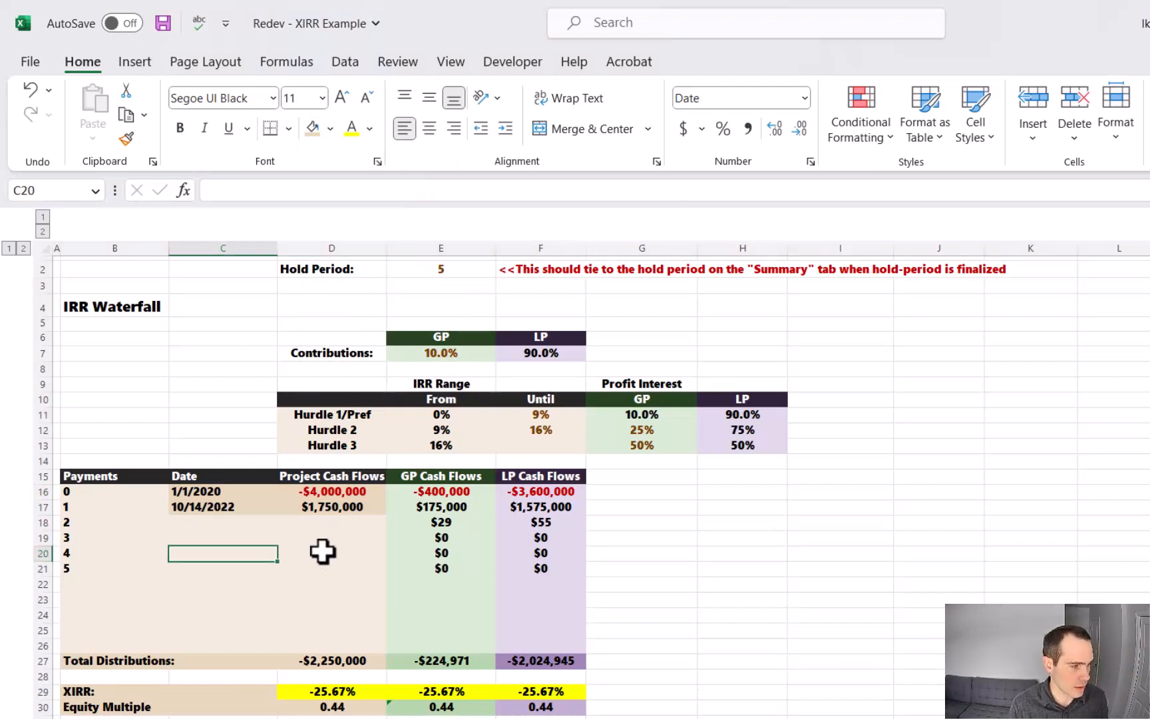
Enter payment 2 in row 18 with date 10/31/2023 and a project cash flow of 200000
click(273, 524)
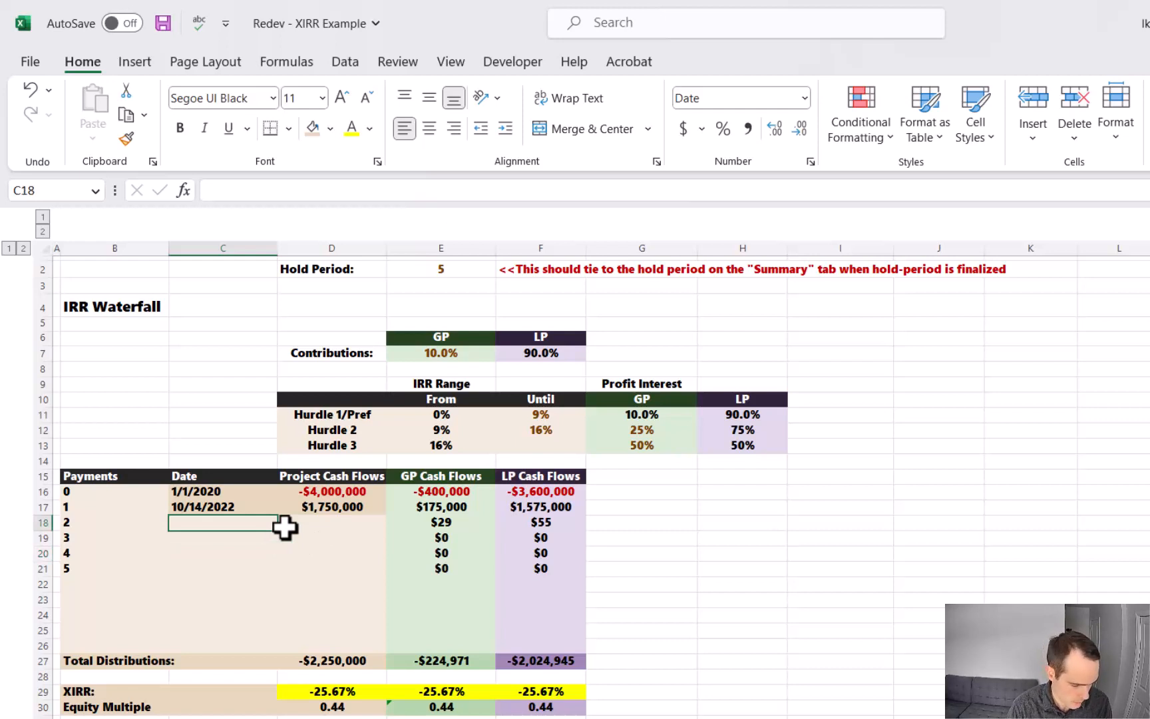
text(10/31)
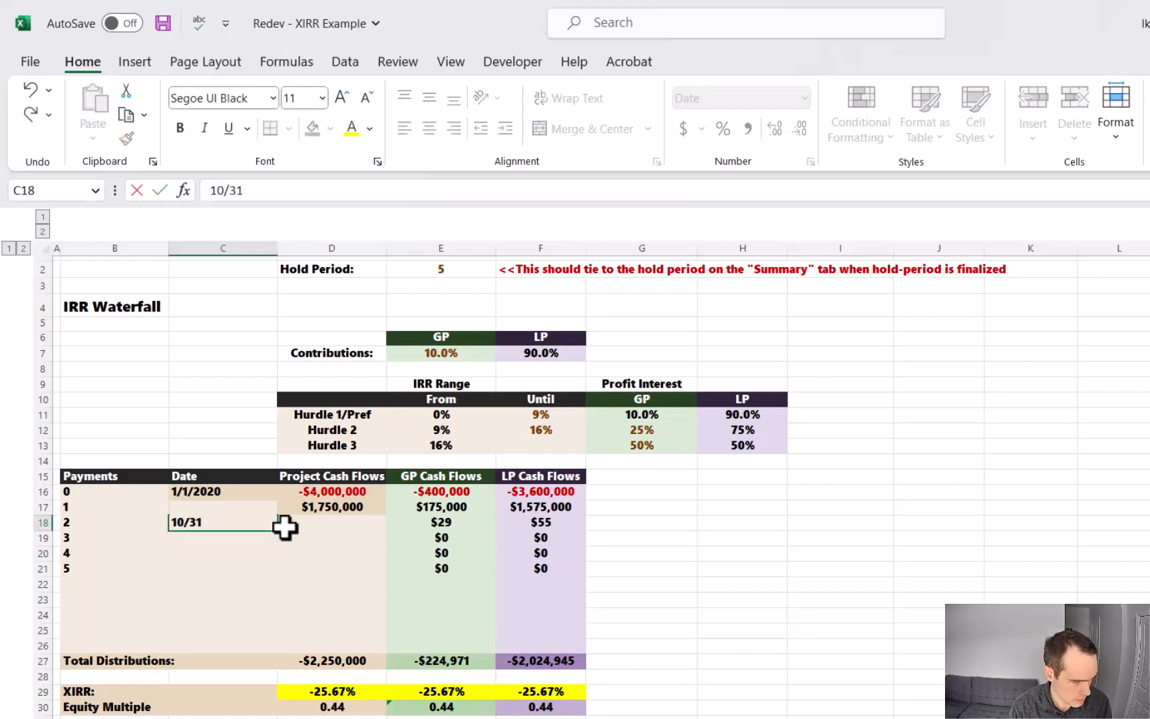
text(/2023)
key(Tab)
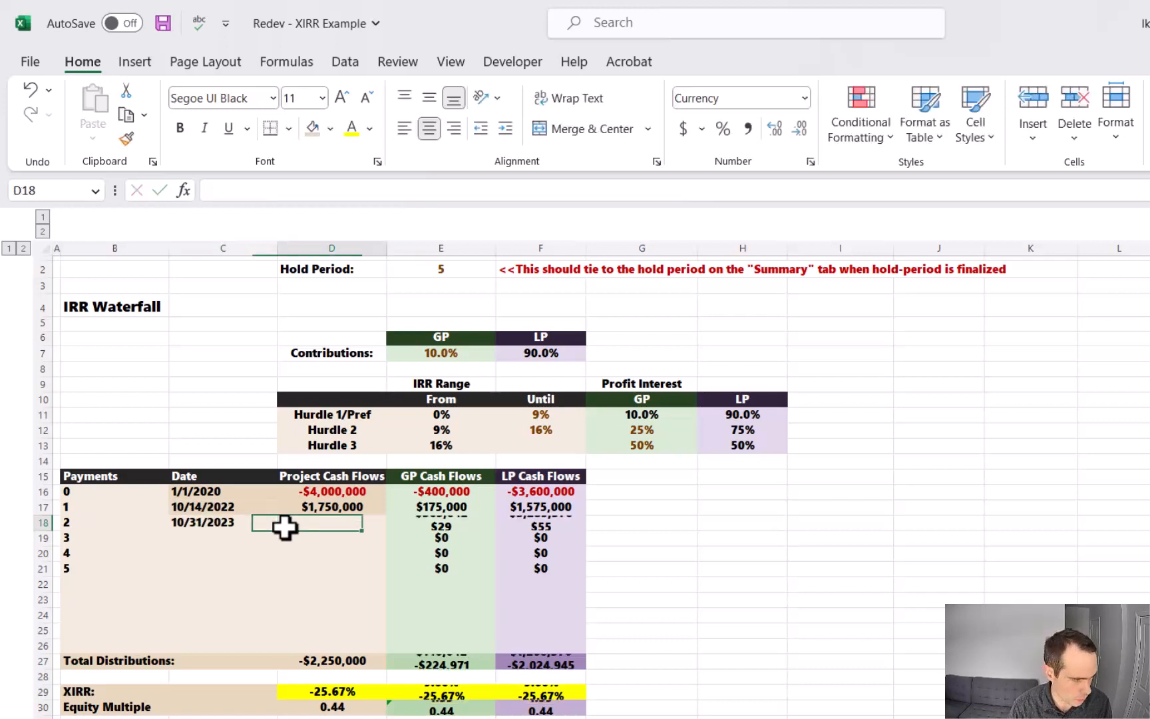
text(200)
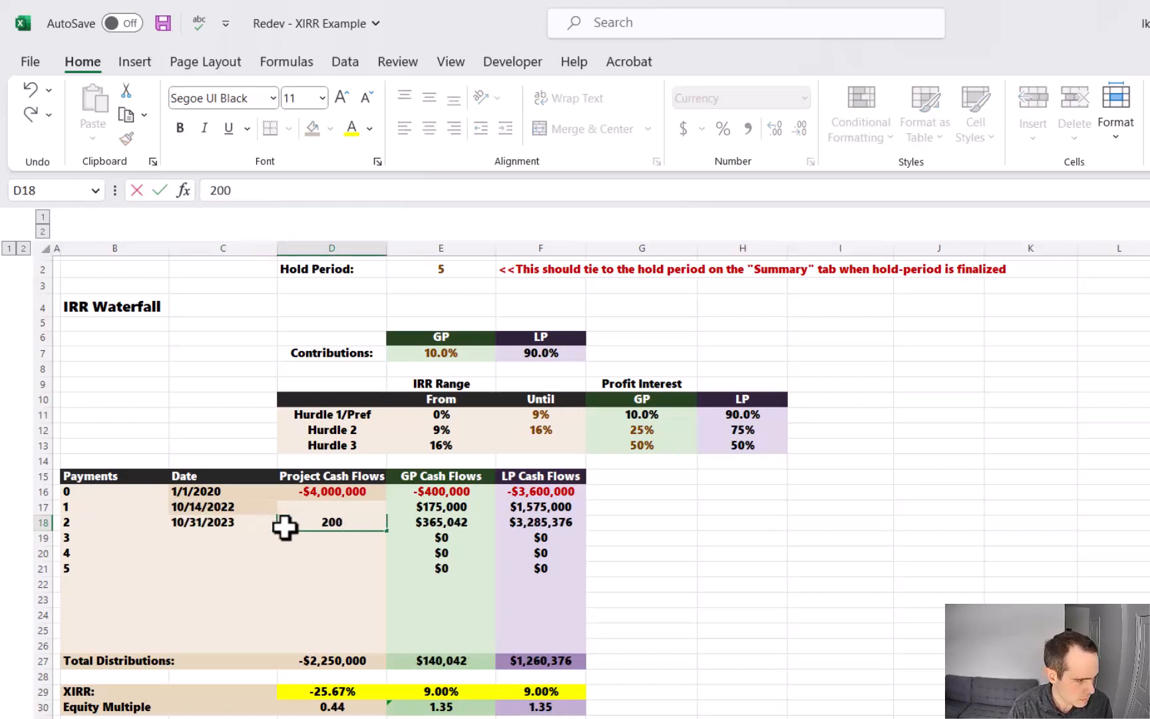
text(,00000)
key(Return)
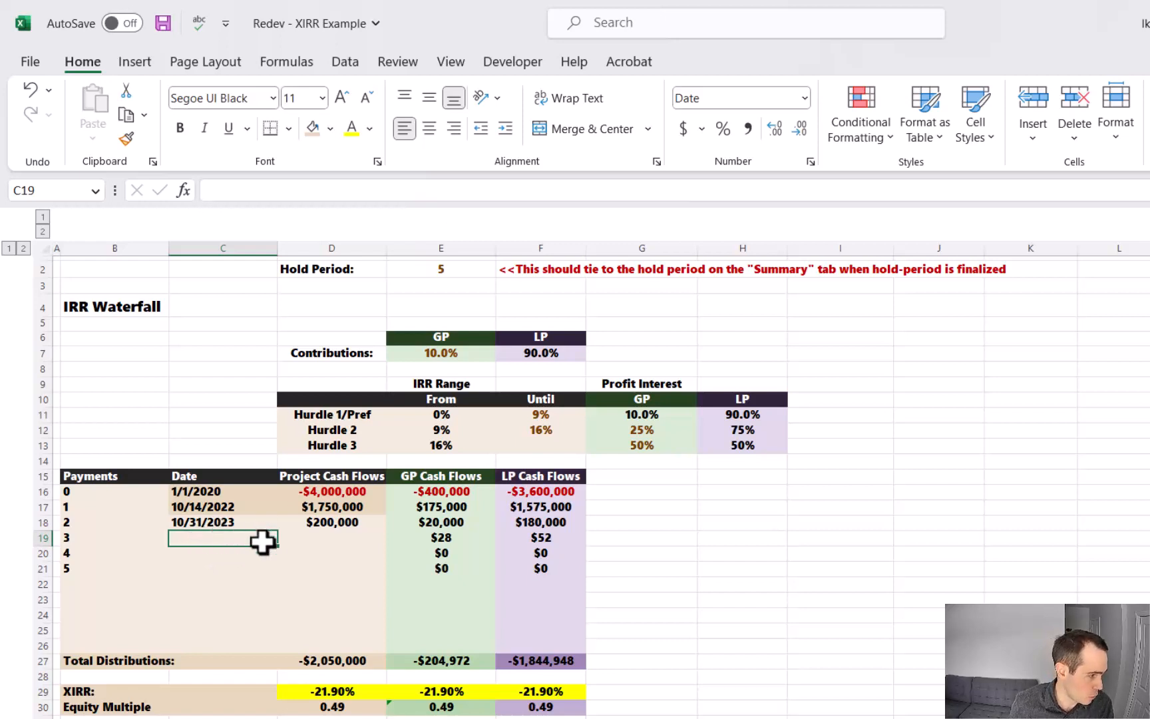
Enter 9/15/2024 as the payment 3 date in C19
text(9)
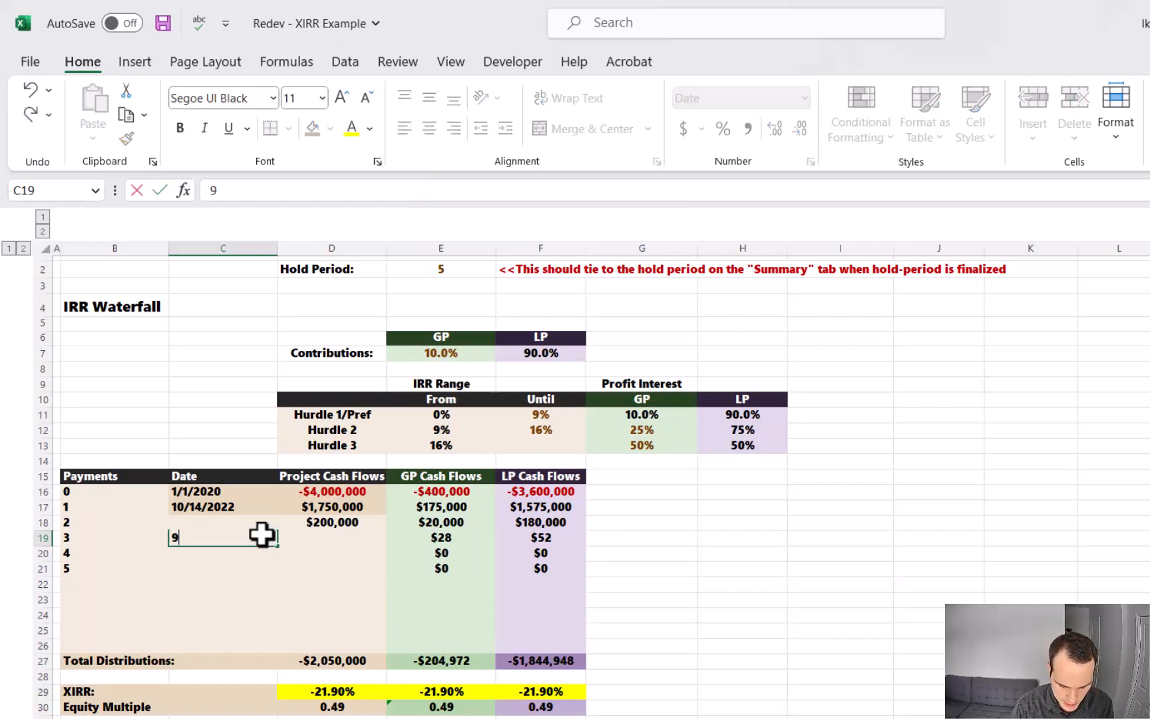
text(/15/)
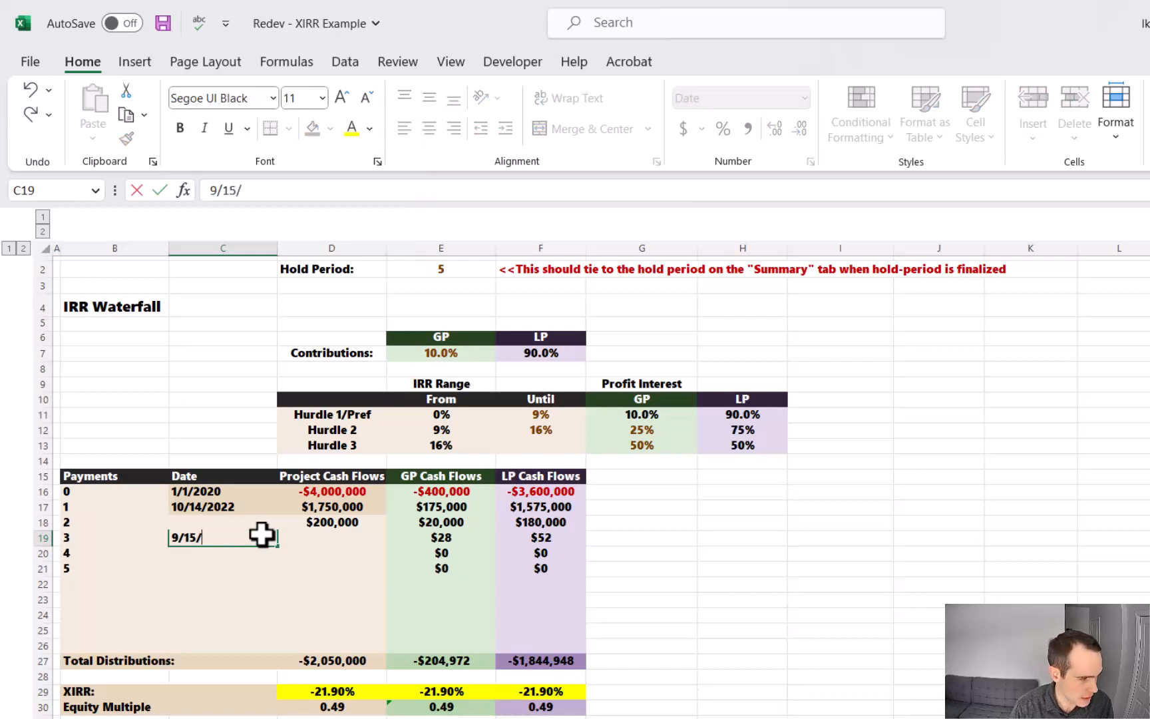
text(2024)
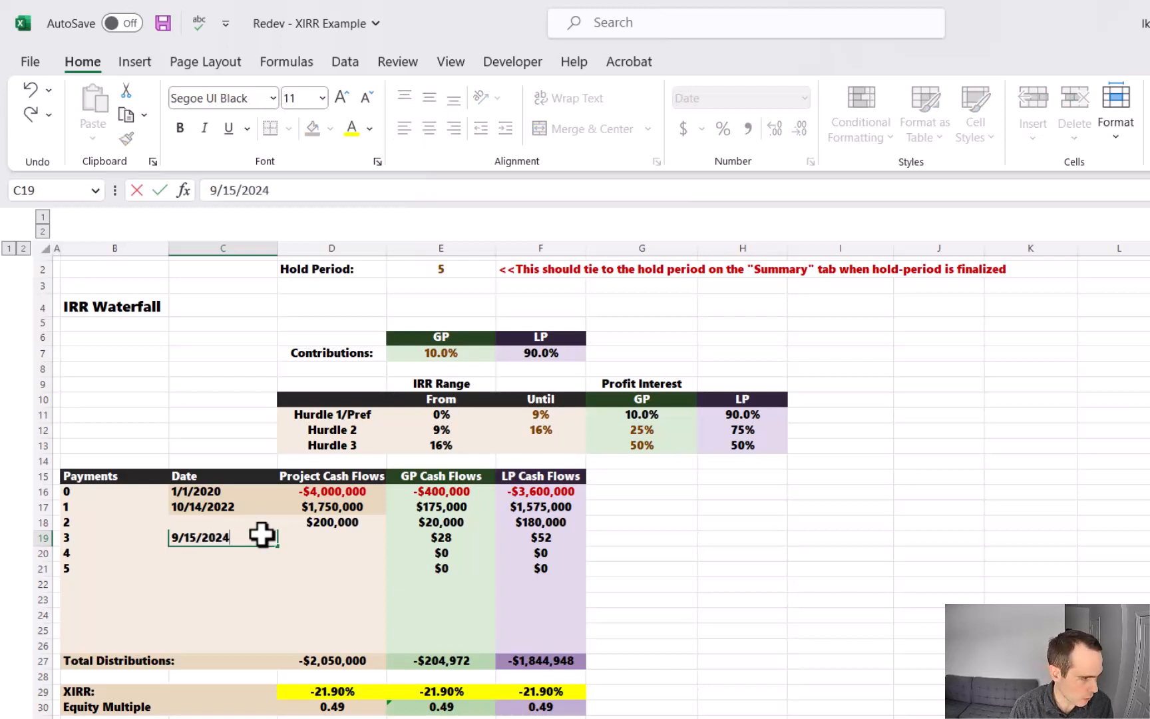
key(Return)
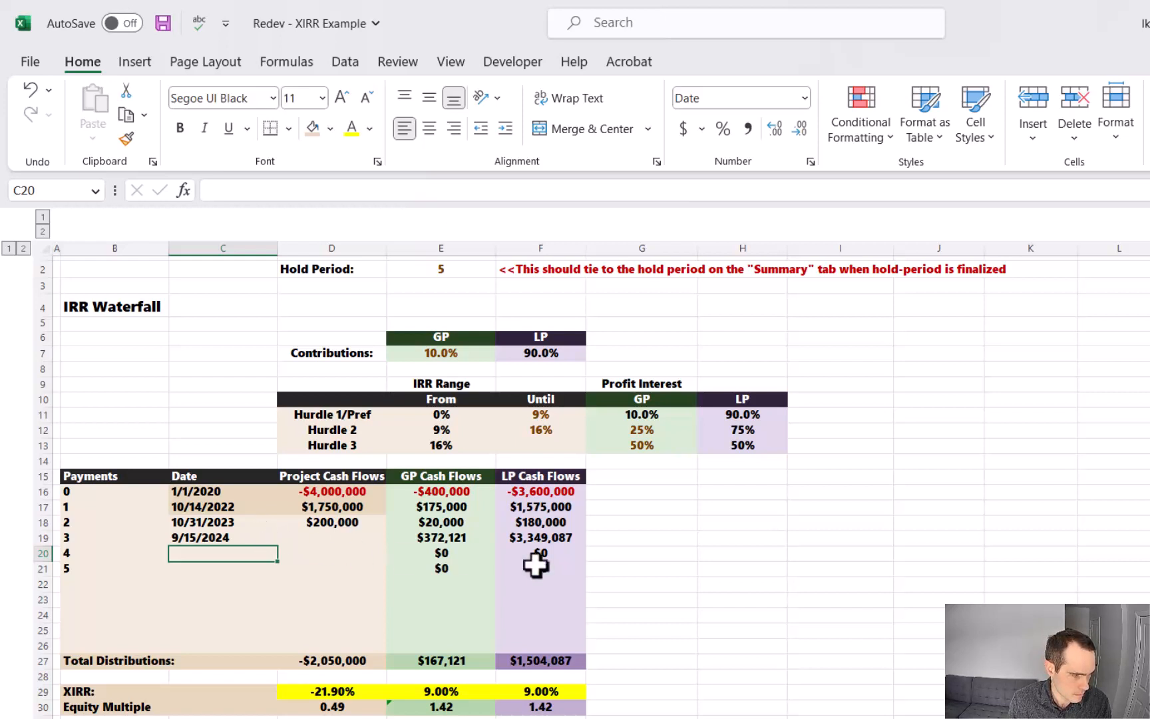
click(768, 553)
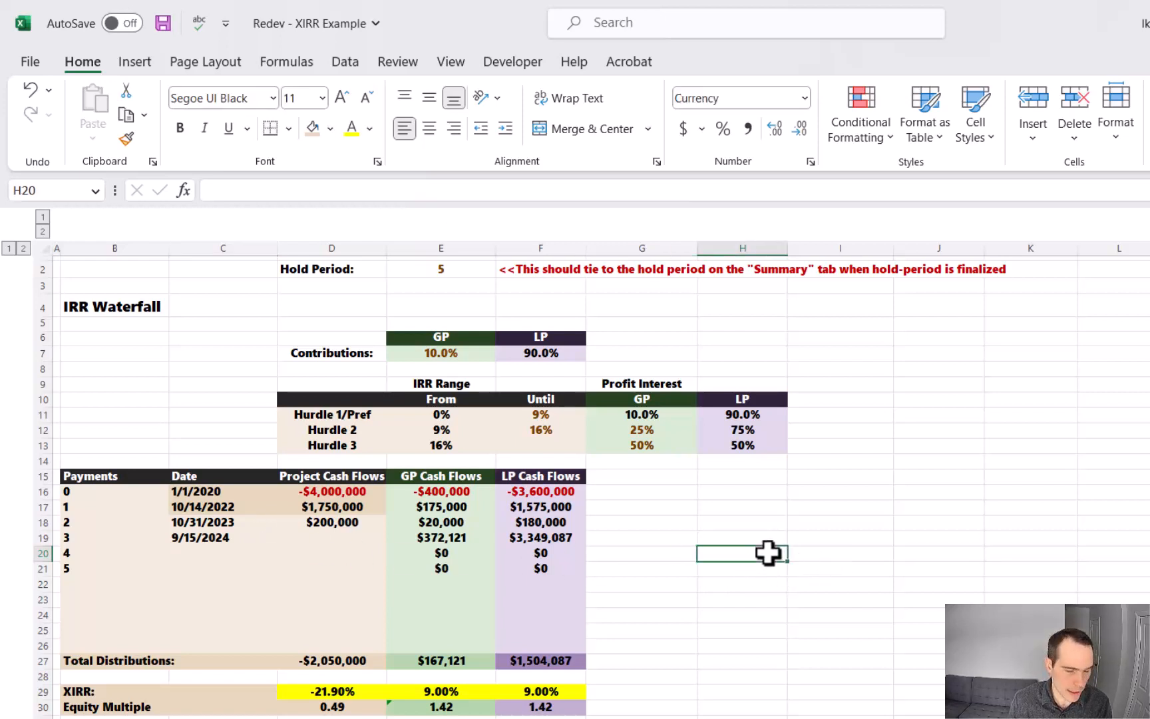
Add the labels Price, Sale Cost and Loan Paydown in H20:H22
text(Price)
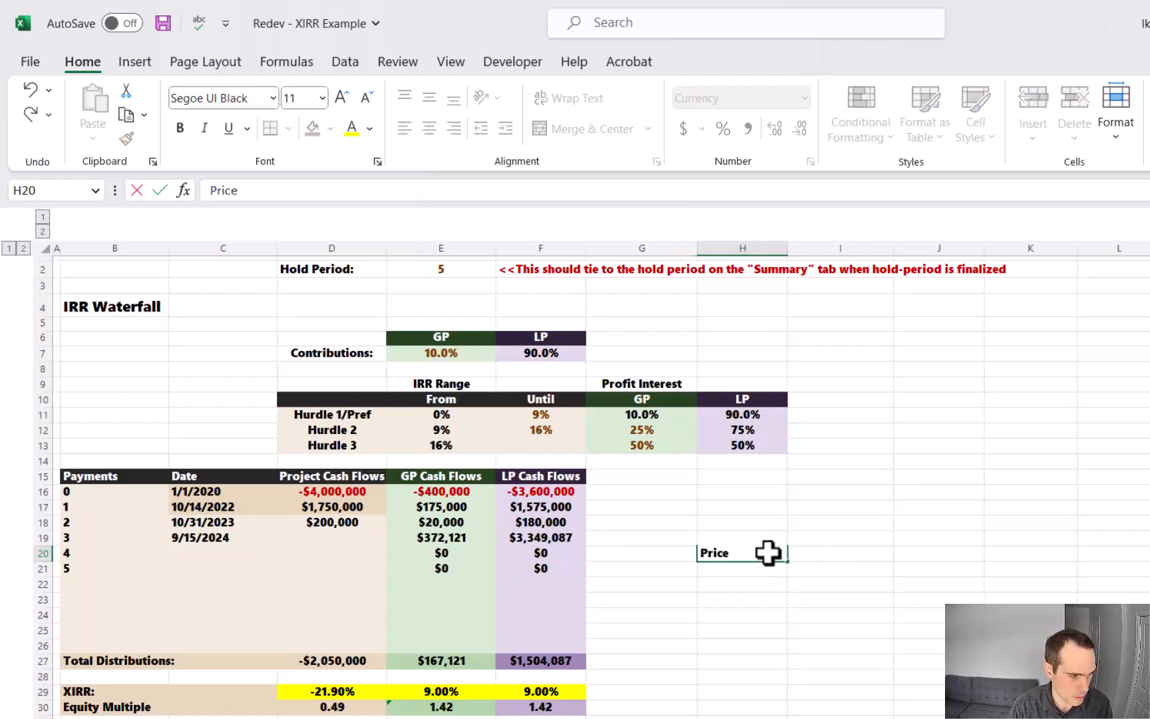
key(Return)
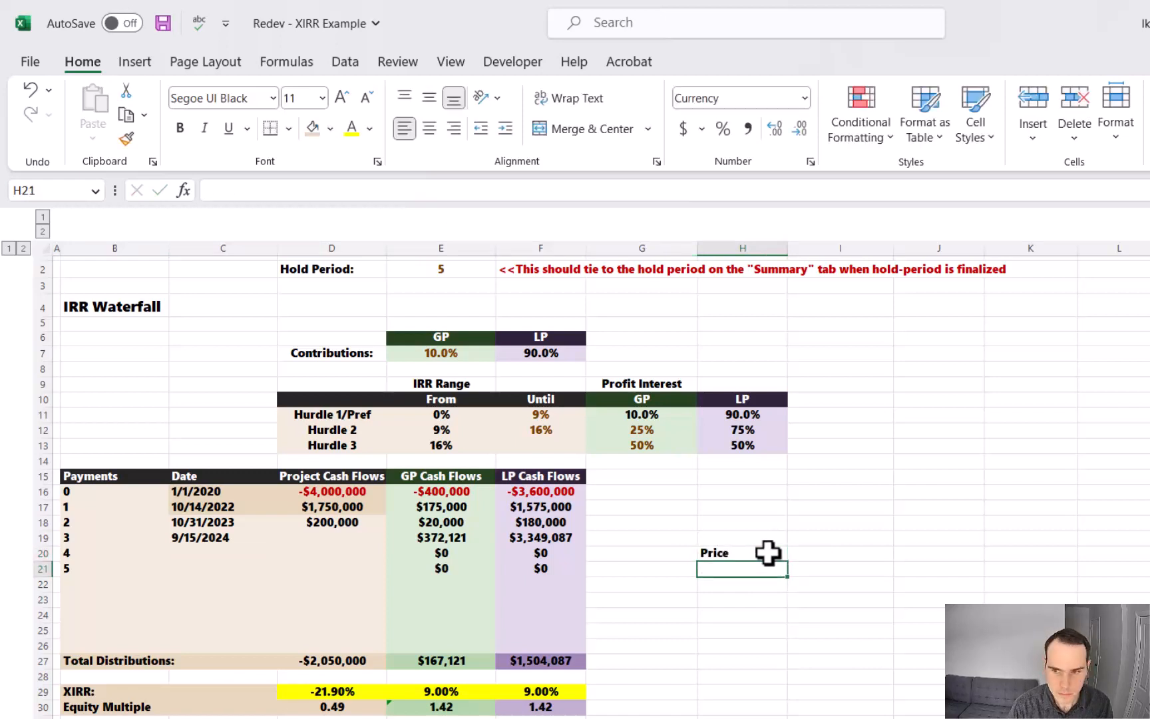
text(Sale Cost)
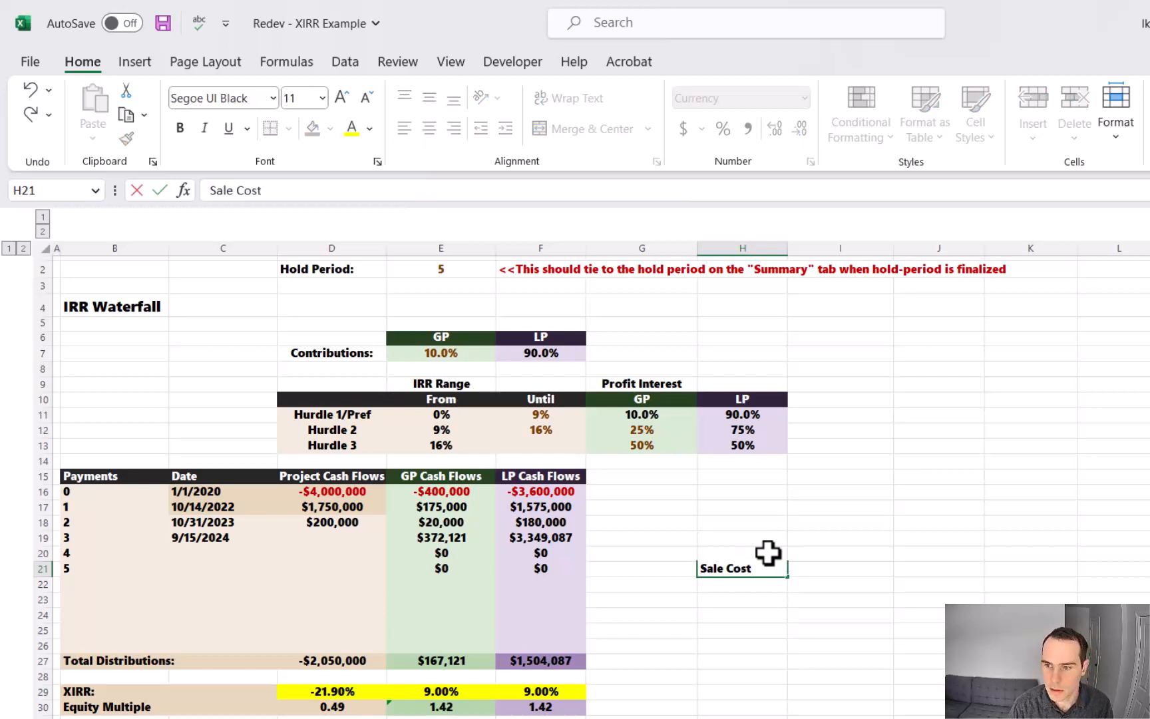
key(Return)
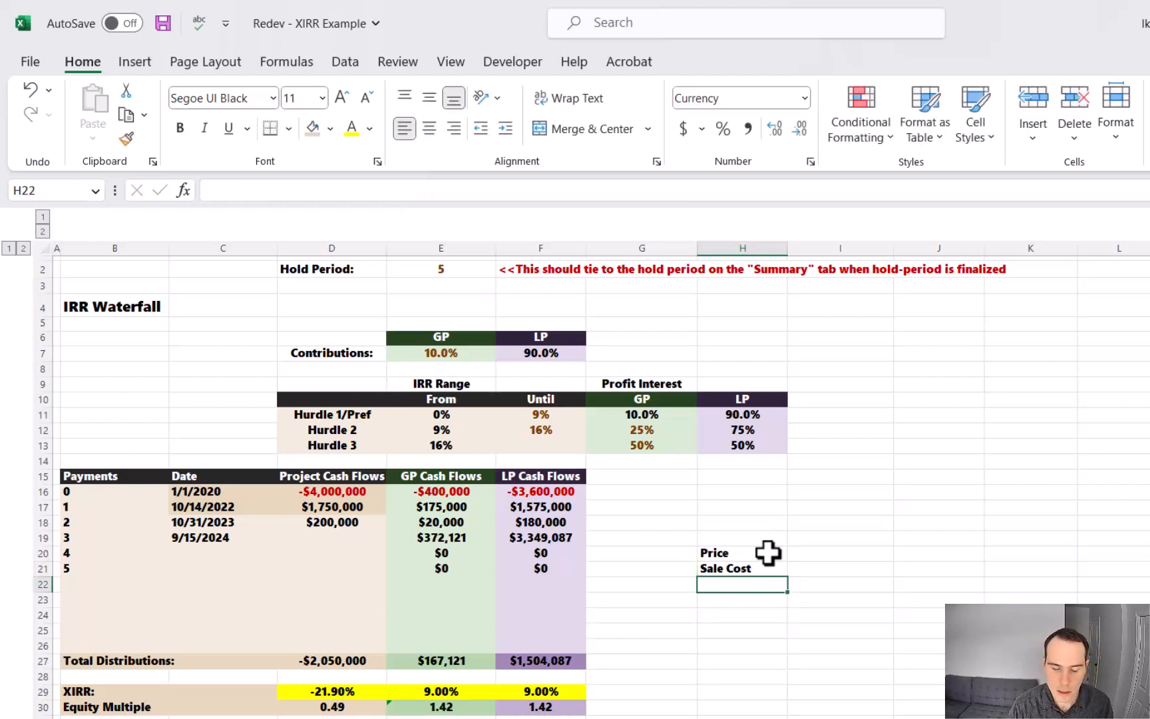
text(Loan)
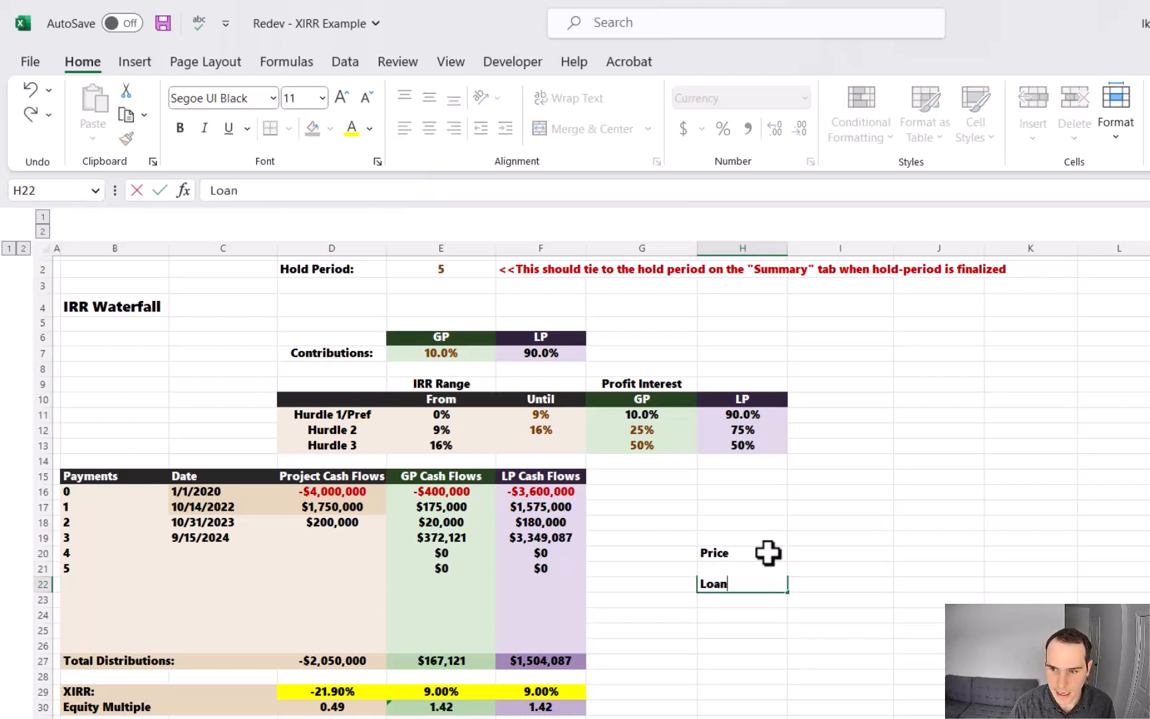
text( Payd)
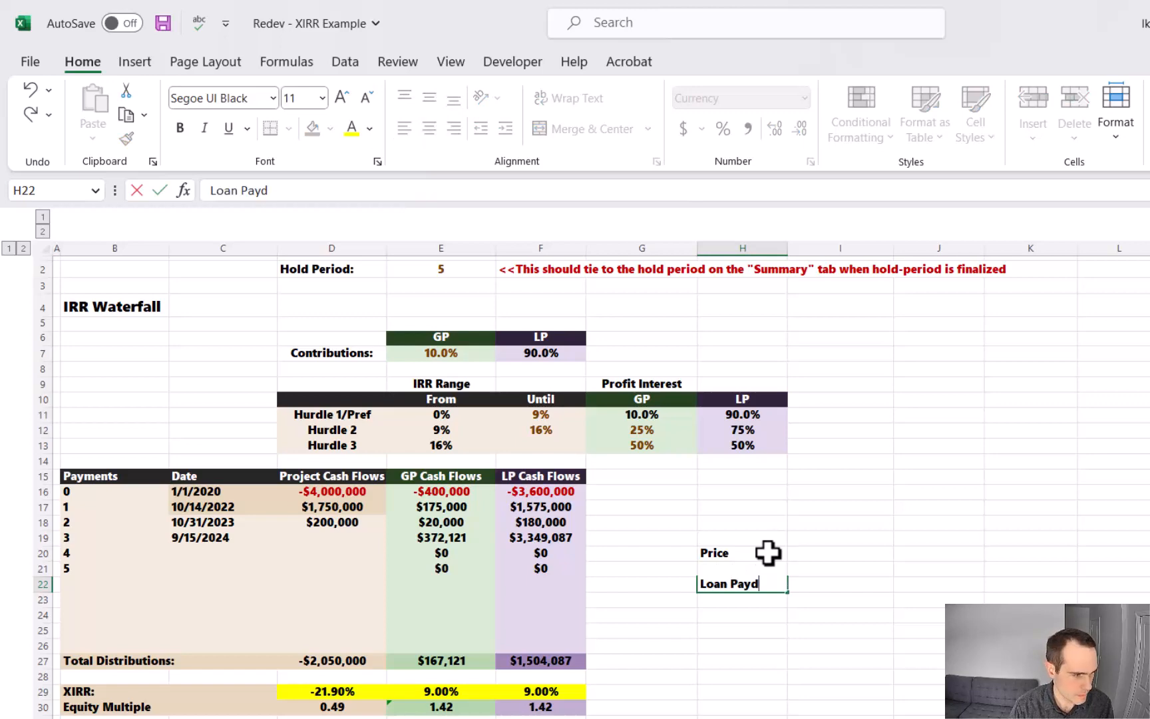
key(BackSpace)
text(down)
key(Return)
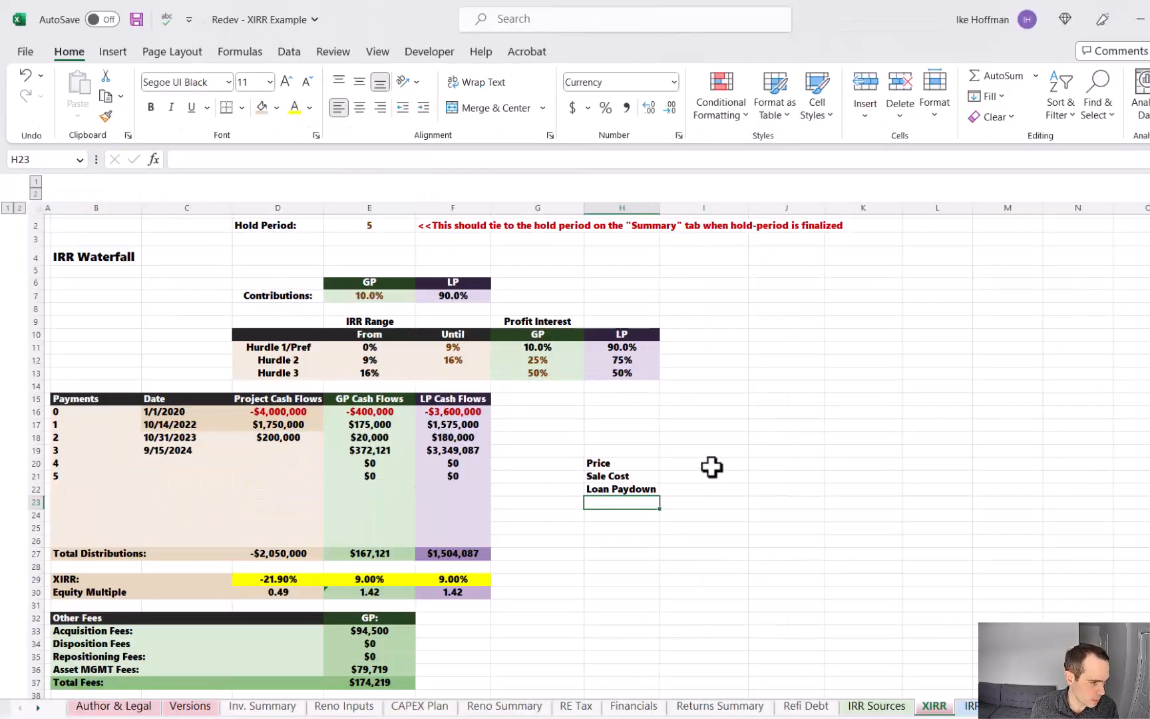
Link the price in I20 to the year 4 residual value in J48 of the Returns Summary sheet
click(711, 467)
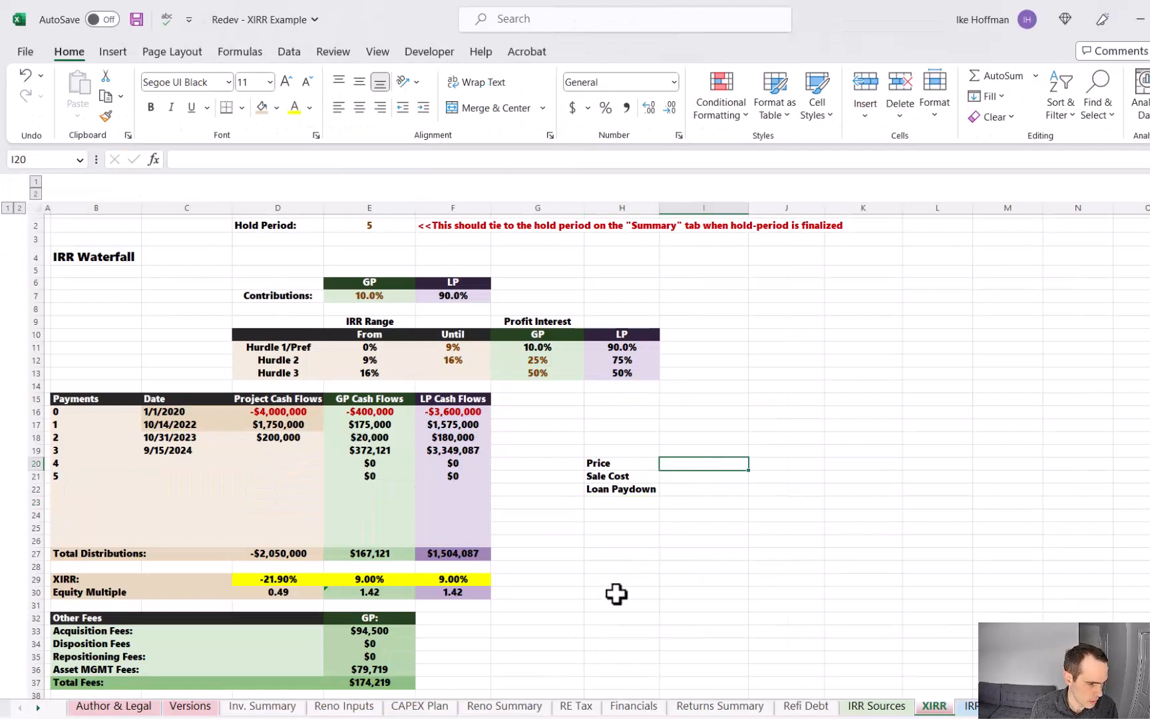
text(=)
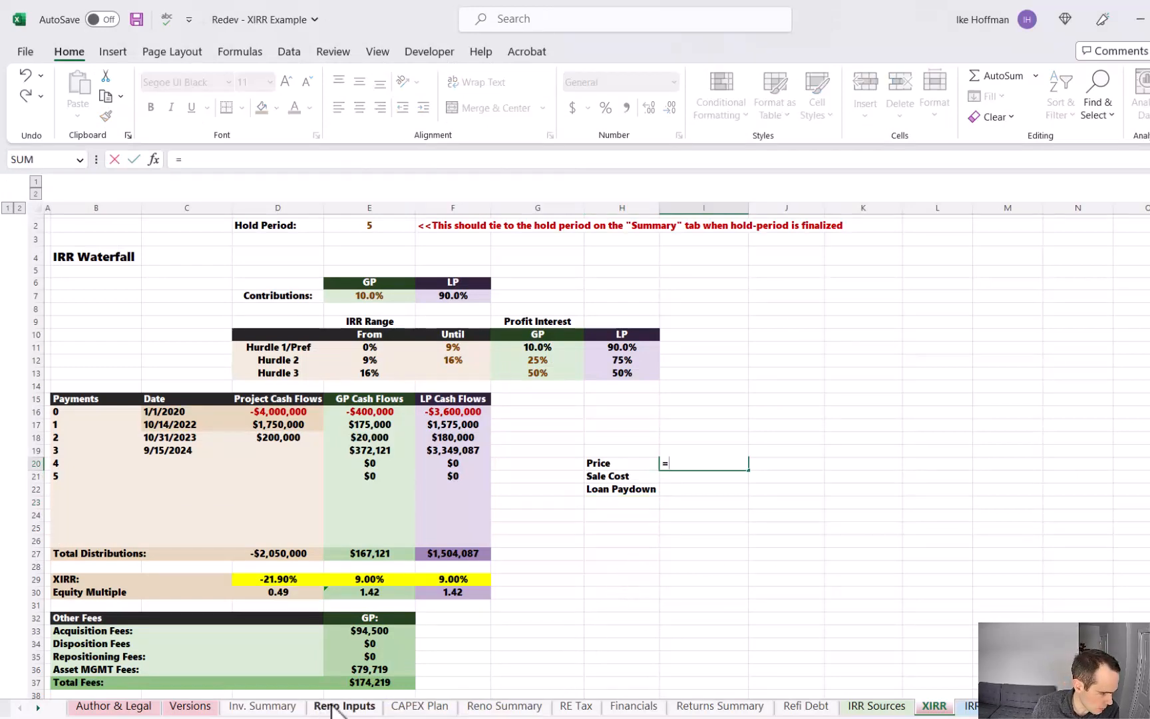
click(720, 706)
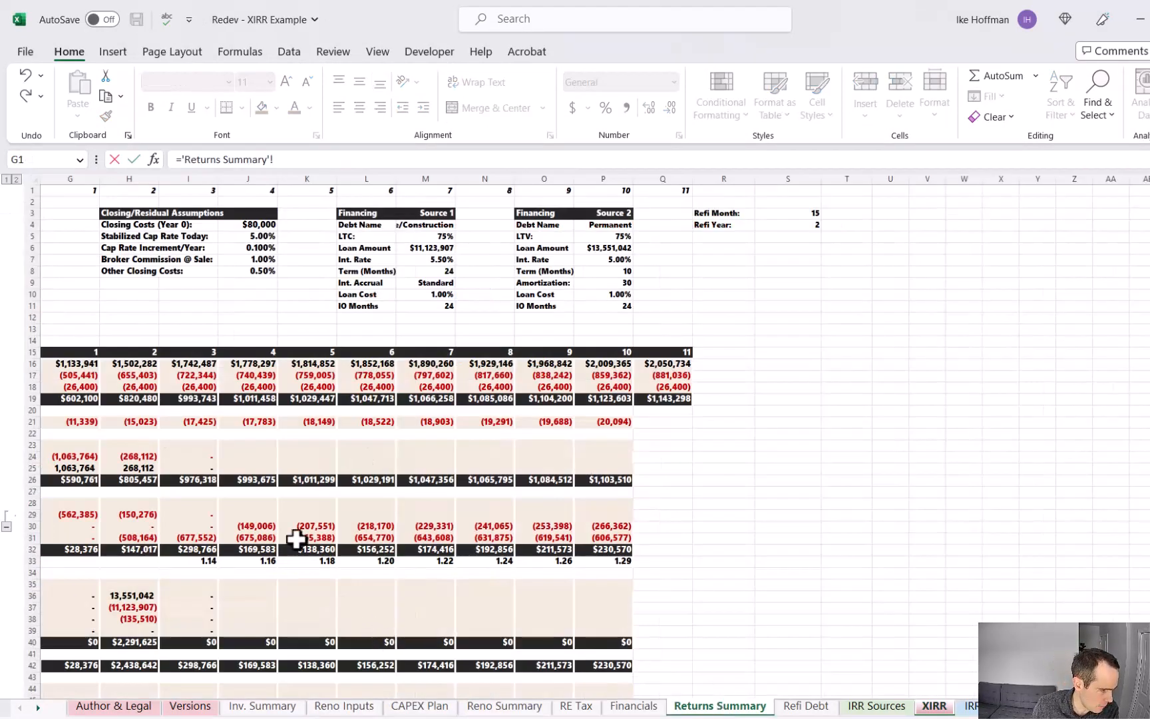
scroll(686, 282, left, 6)
scroll(673, 352, down, 4)
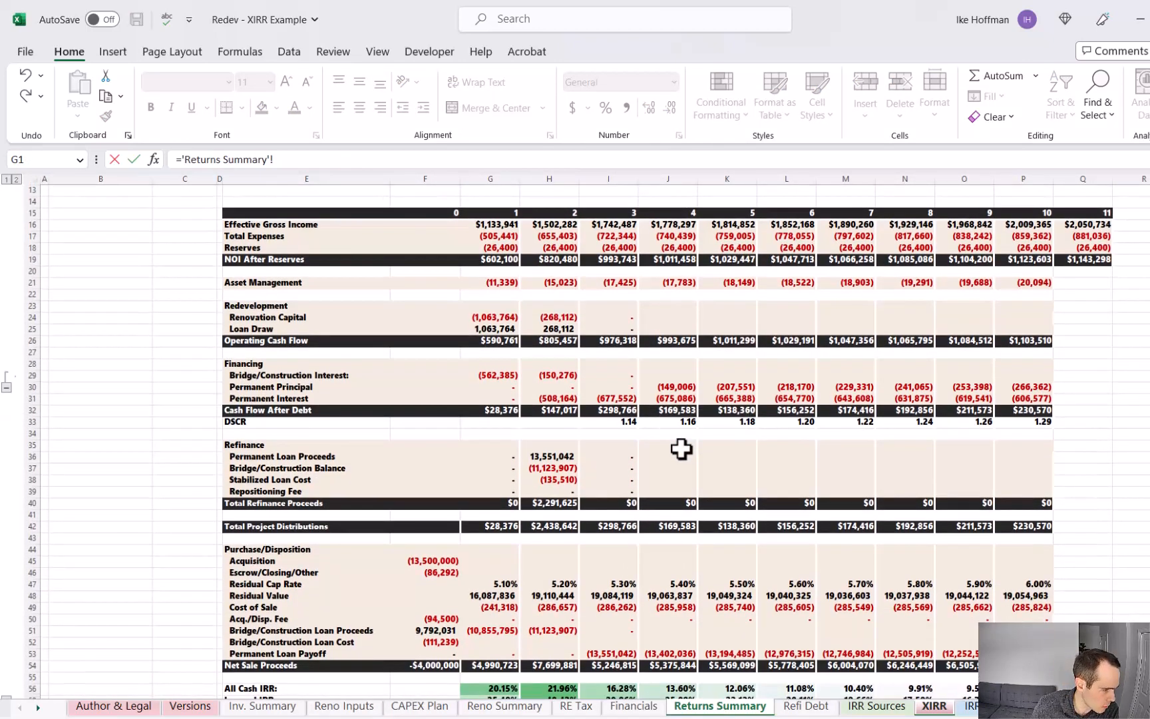
click(667, 595)
key(Return)
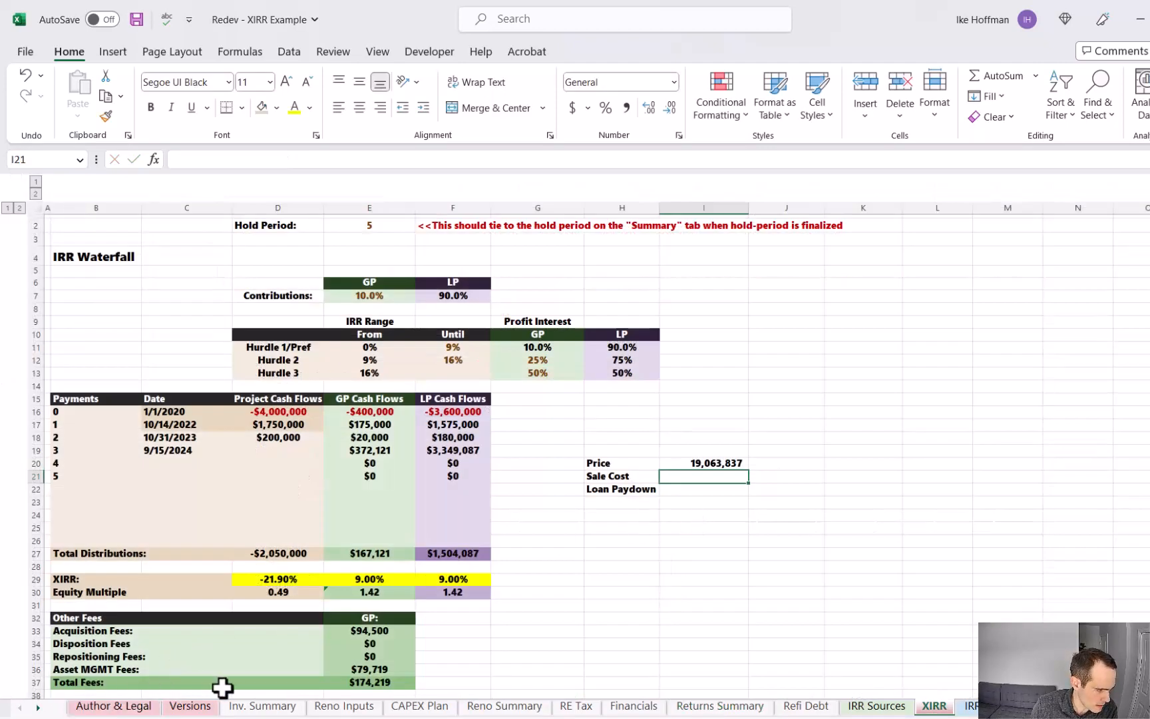
Check the total residual sale cost on the Inv. Summary sheet, and enter the sale cost in I21 of the XIRR sheet as =I20*-.015
click(257, 708)
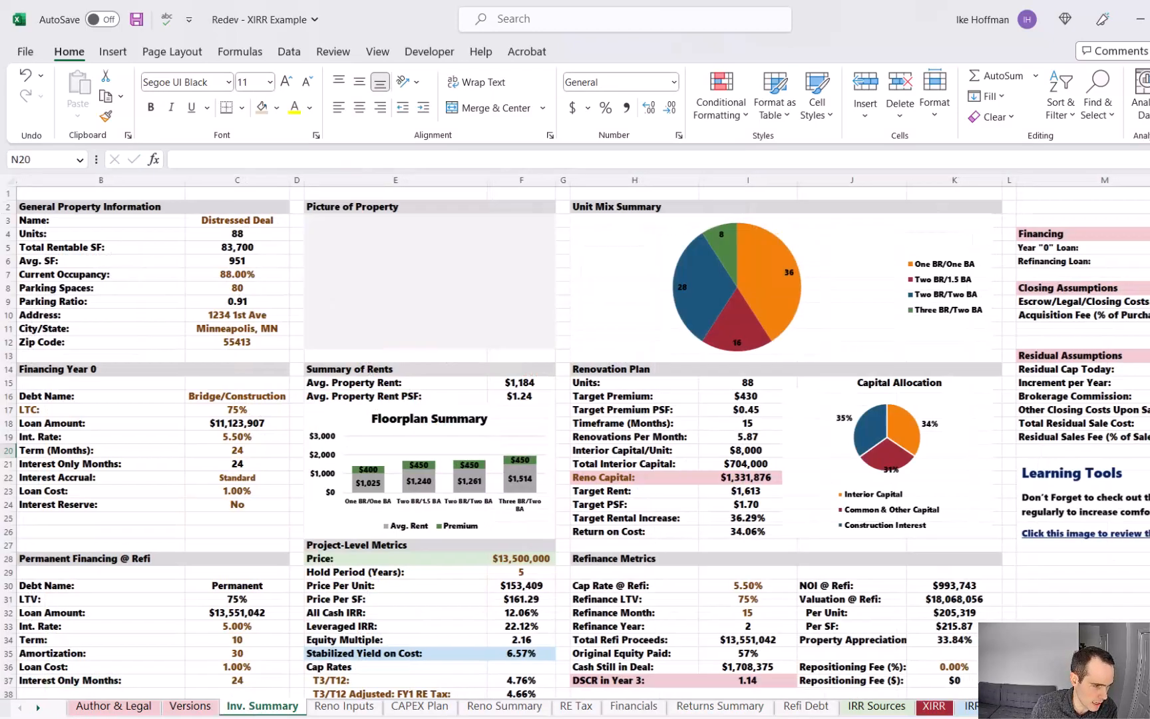
scroll(575, 439, right, 3)
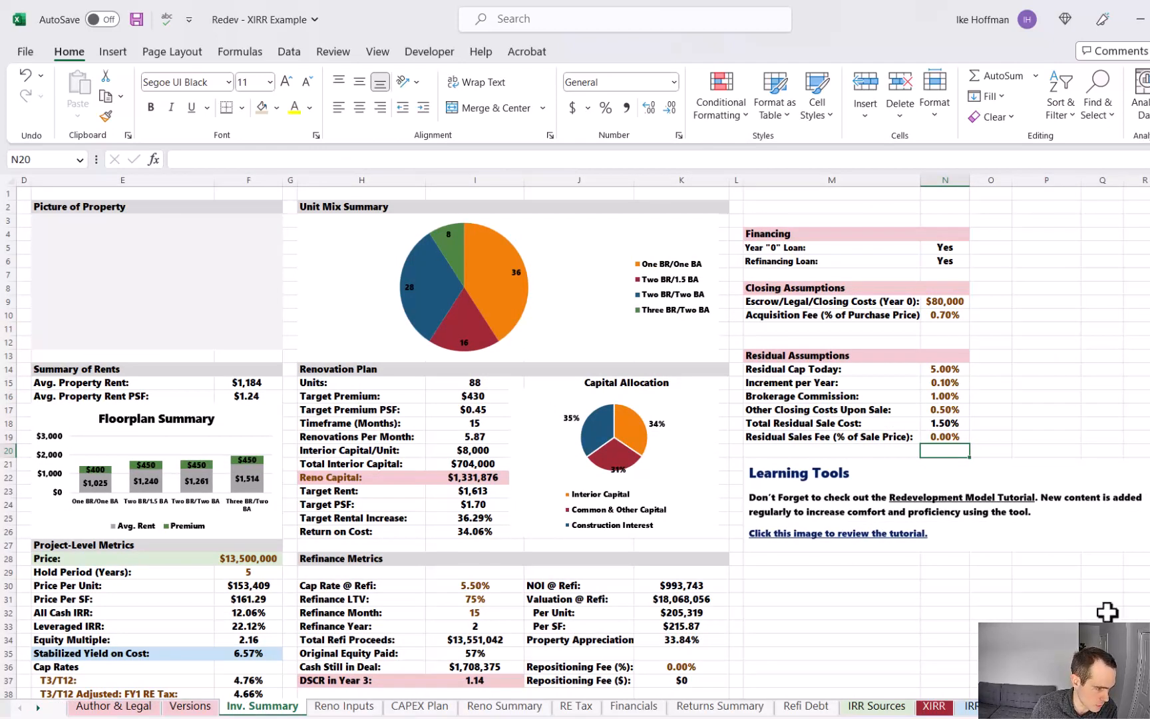
drag(946, 424, 877, 429)
click(931, 706)
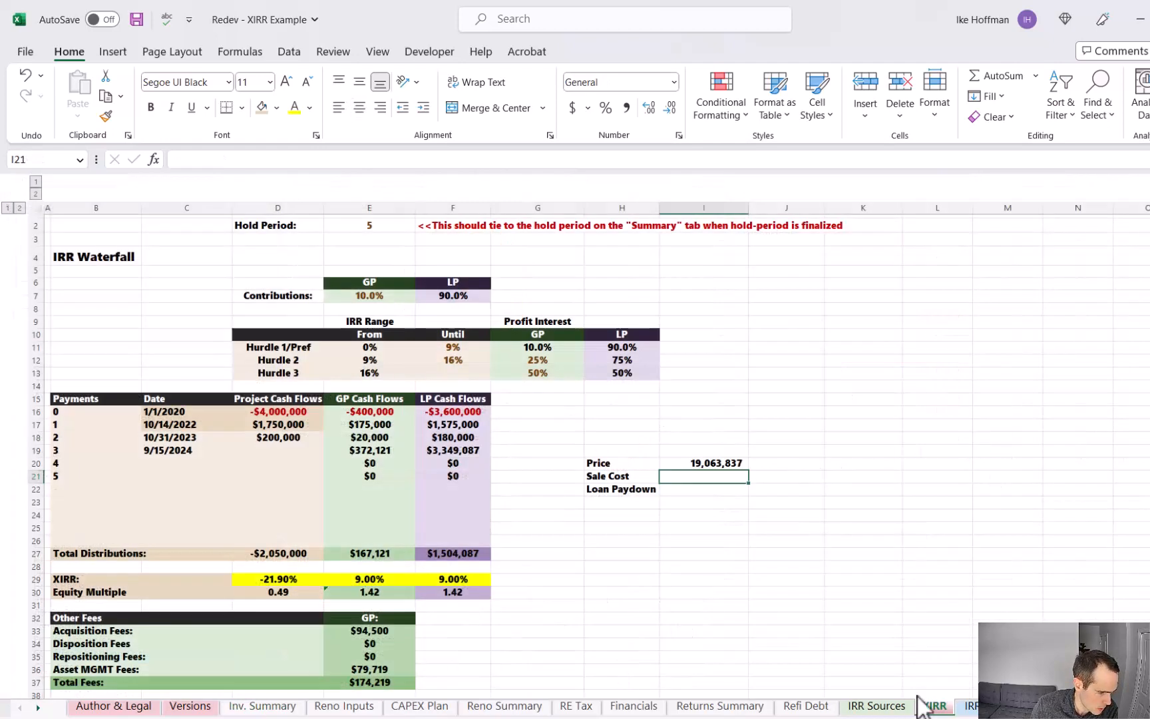
text(=)
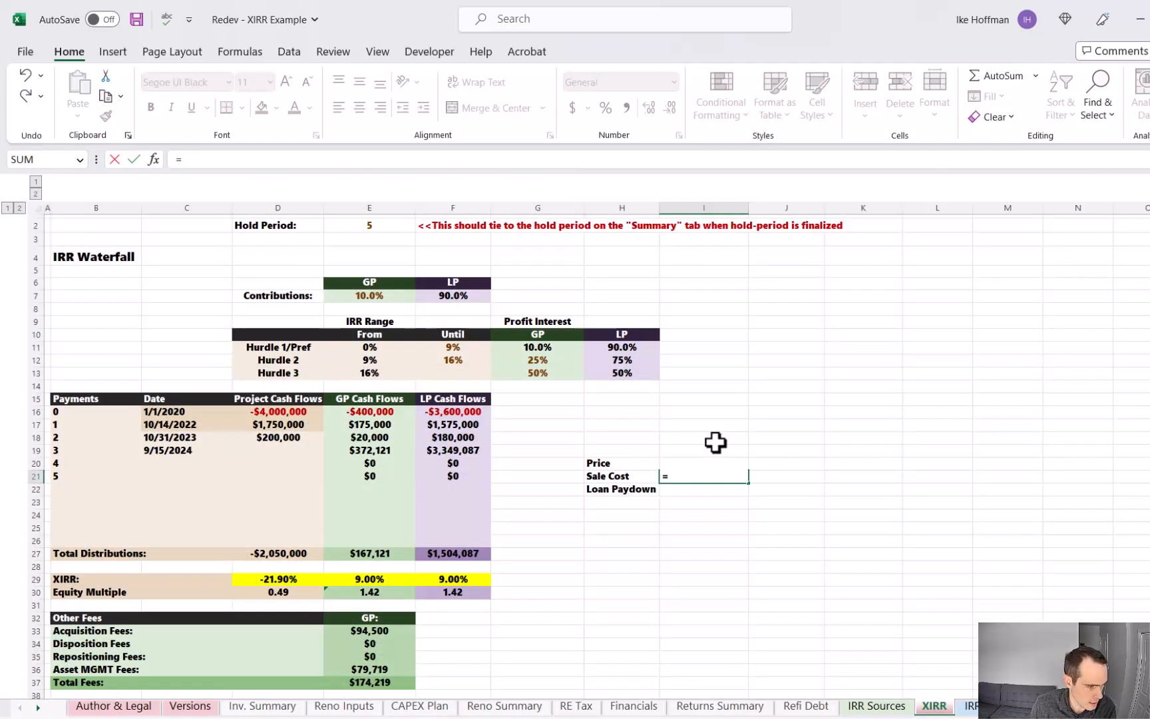
click(715, 438)
click(715, 462)
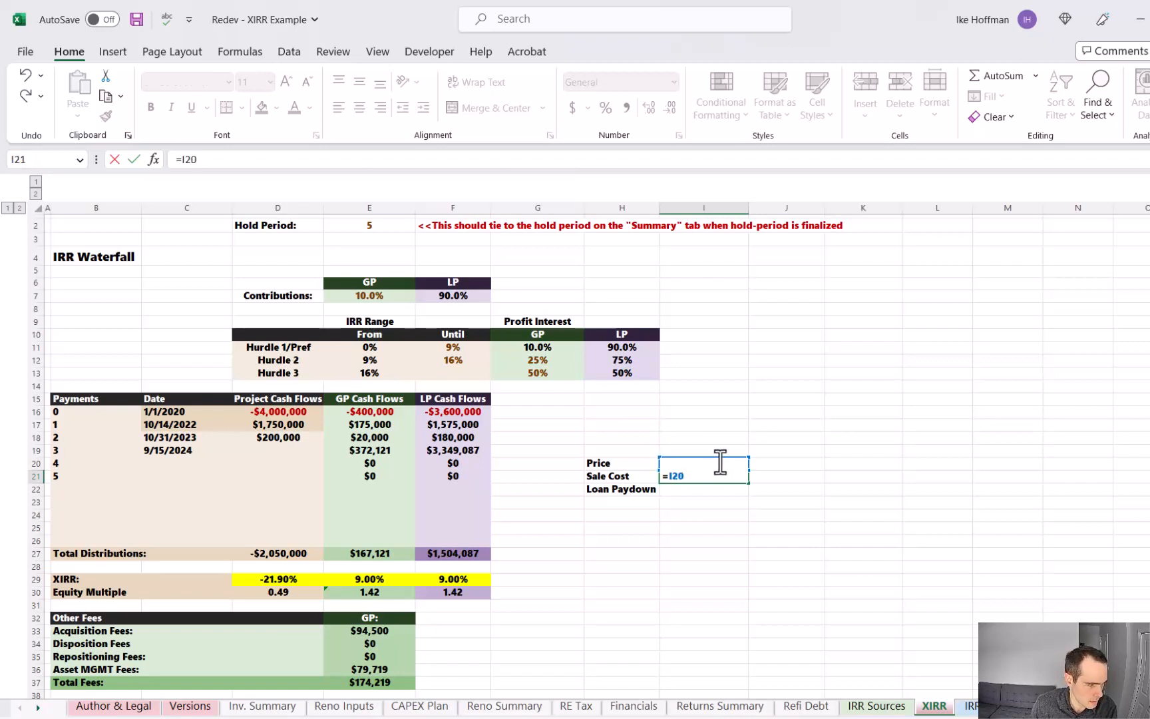
text(*-.015)
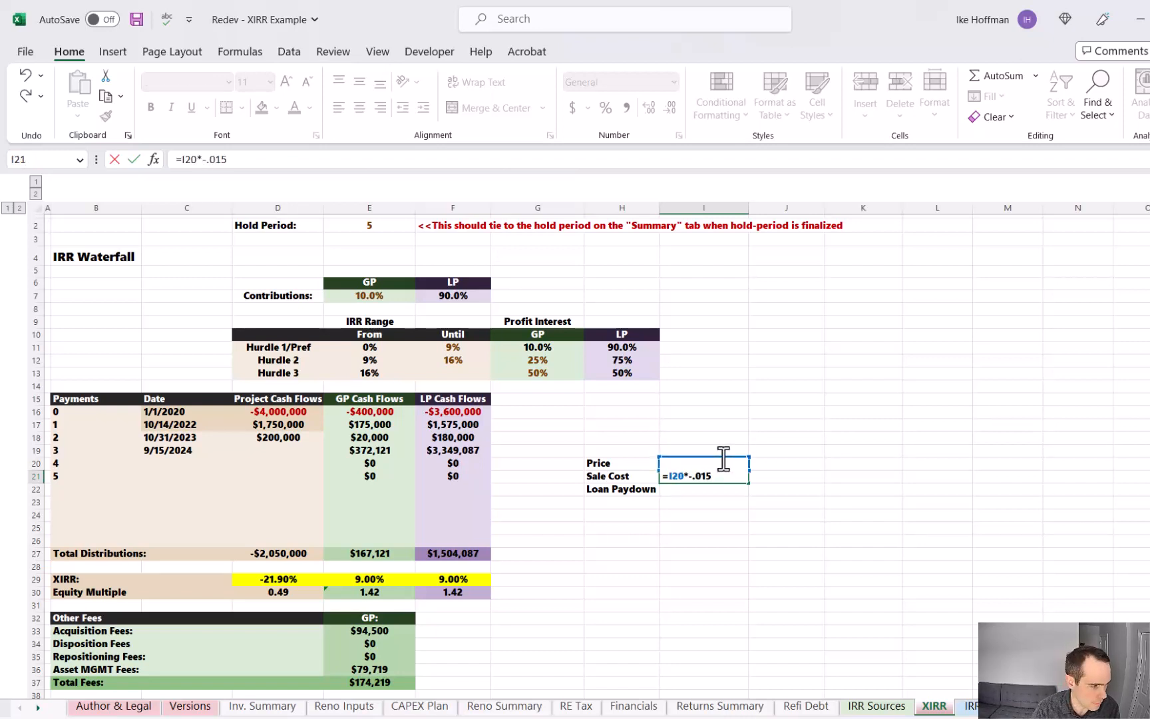
key(Return)
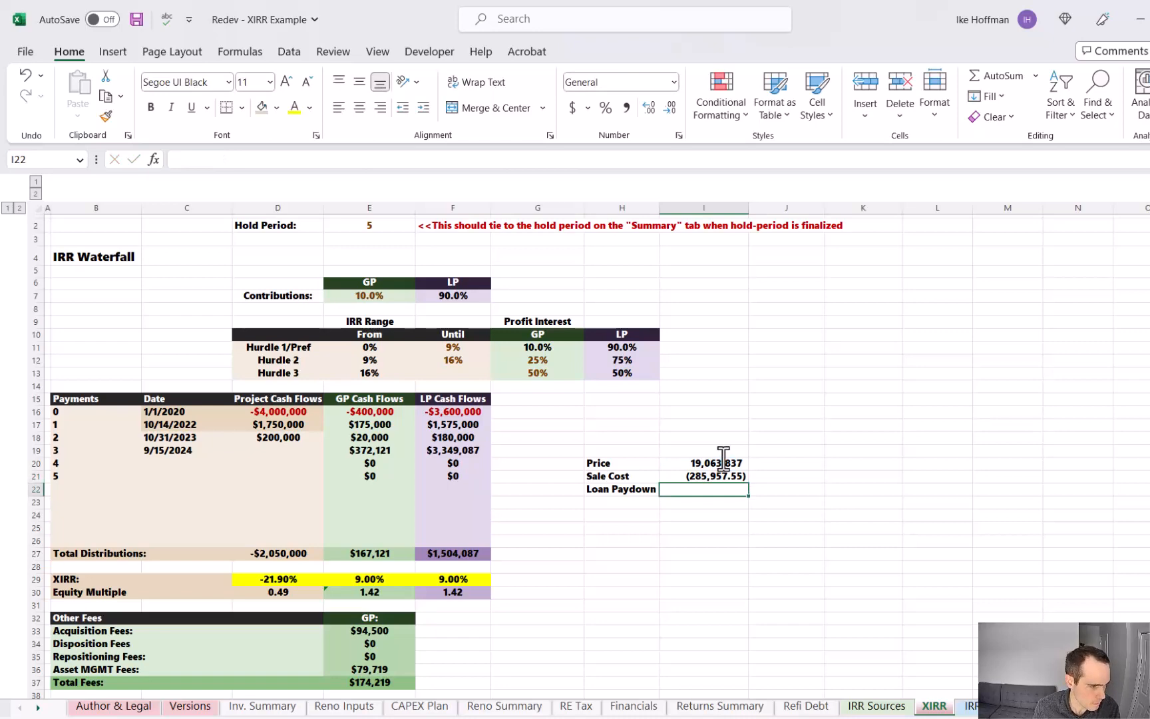
Link the loan paydown in I22 to the year 4 permanent loan payoff on the Returns Summary sheet
text(=)
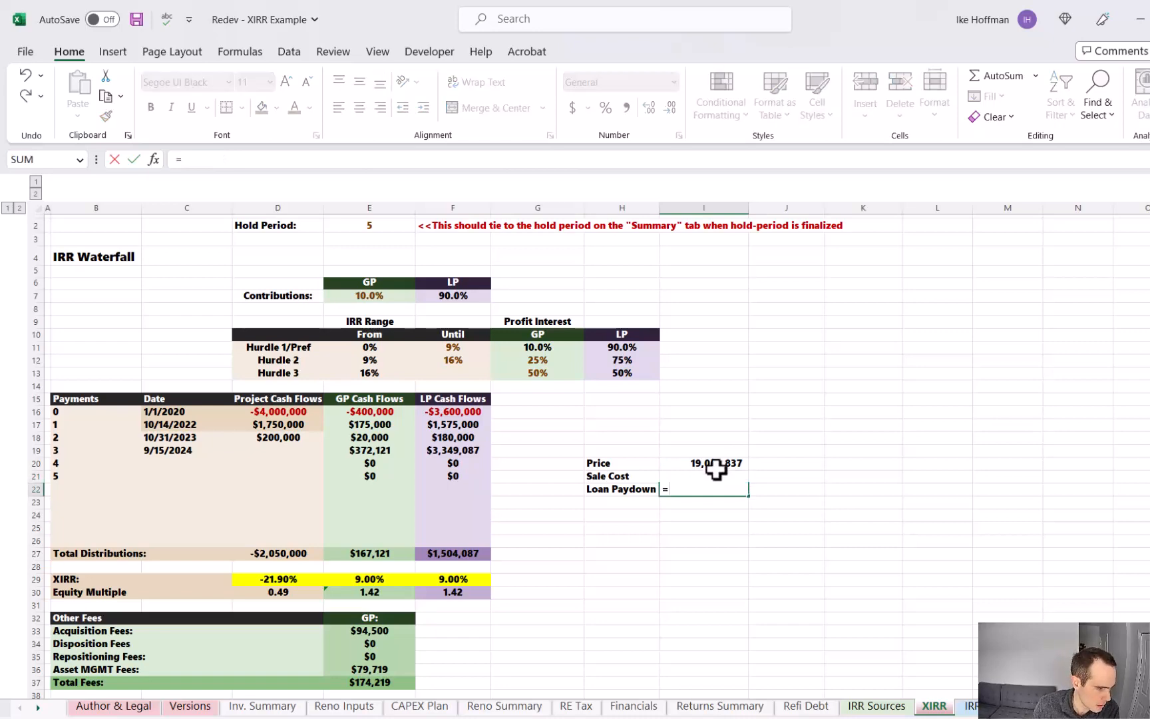
click(723, 705)
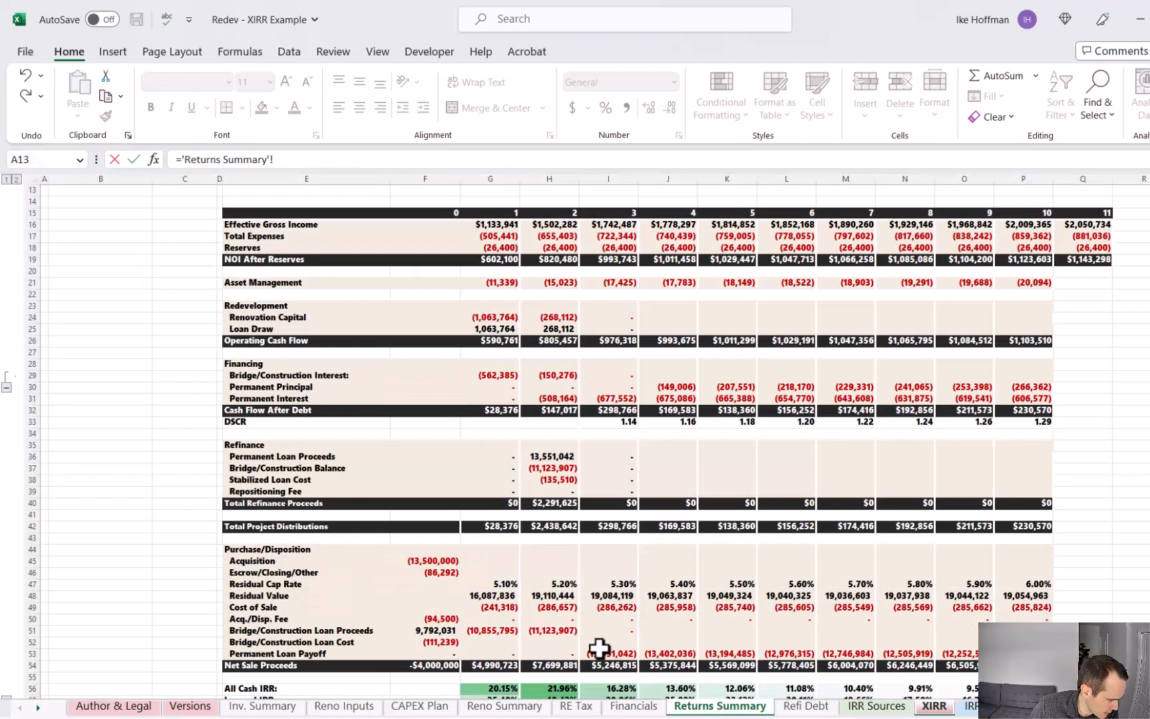
click(688, 654)
key(Return)
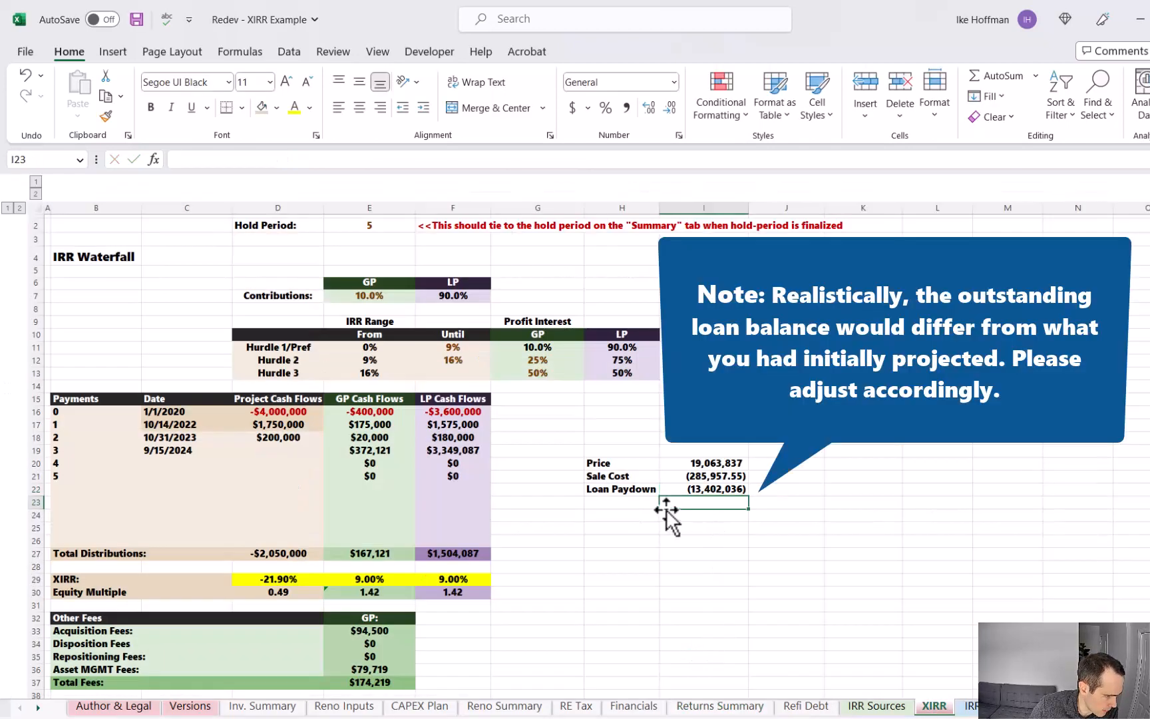
Label H23 Sale Proceeds and sum the price, sale cost and loan paydown in I23
click(638, 505)
text(Sale Pr)
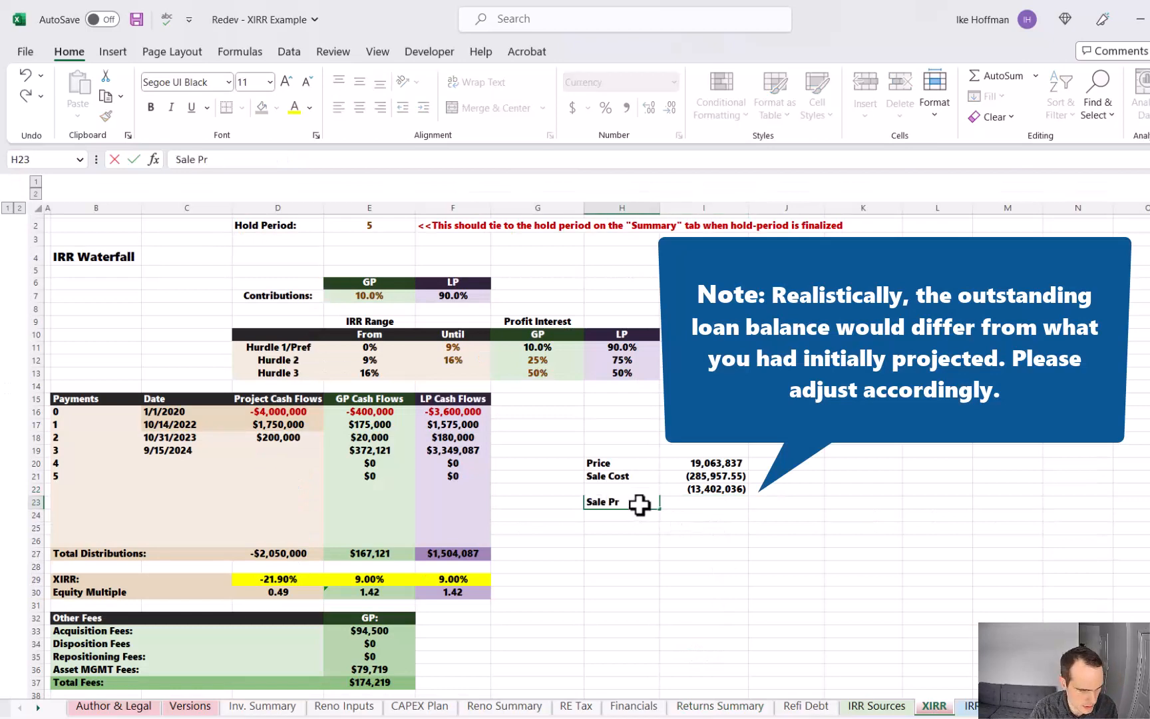
text(oceeds)
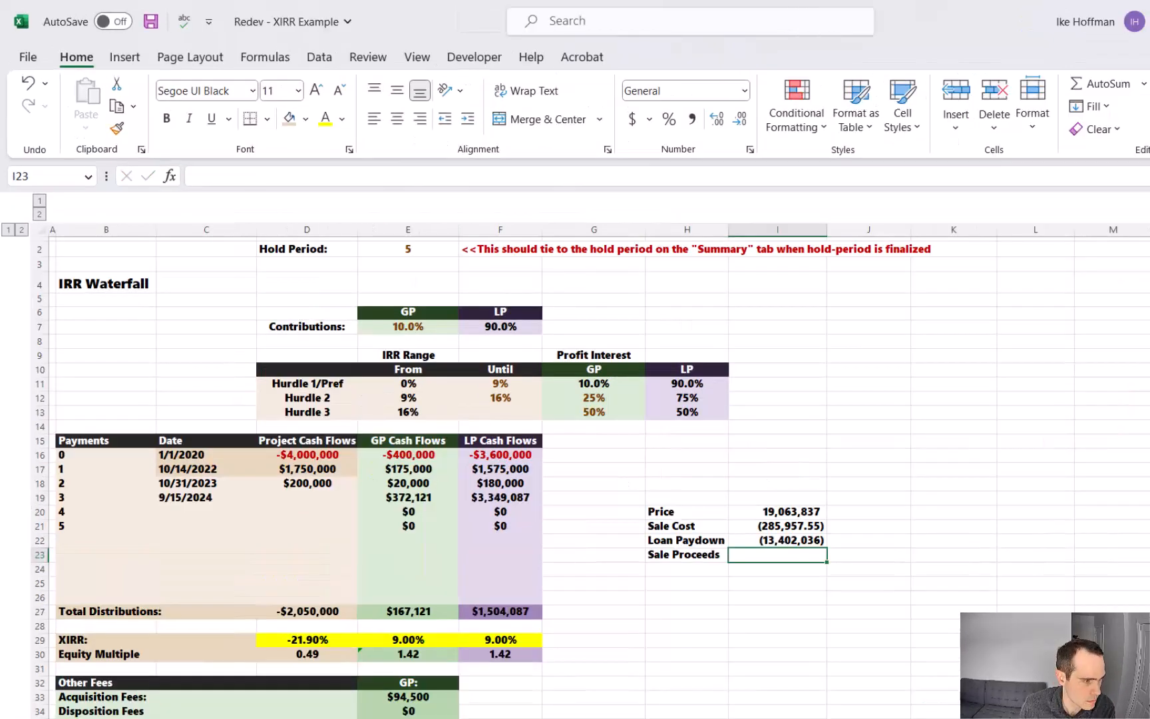
click(1108, 85)
key(Return)
key(Left)
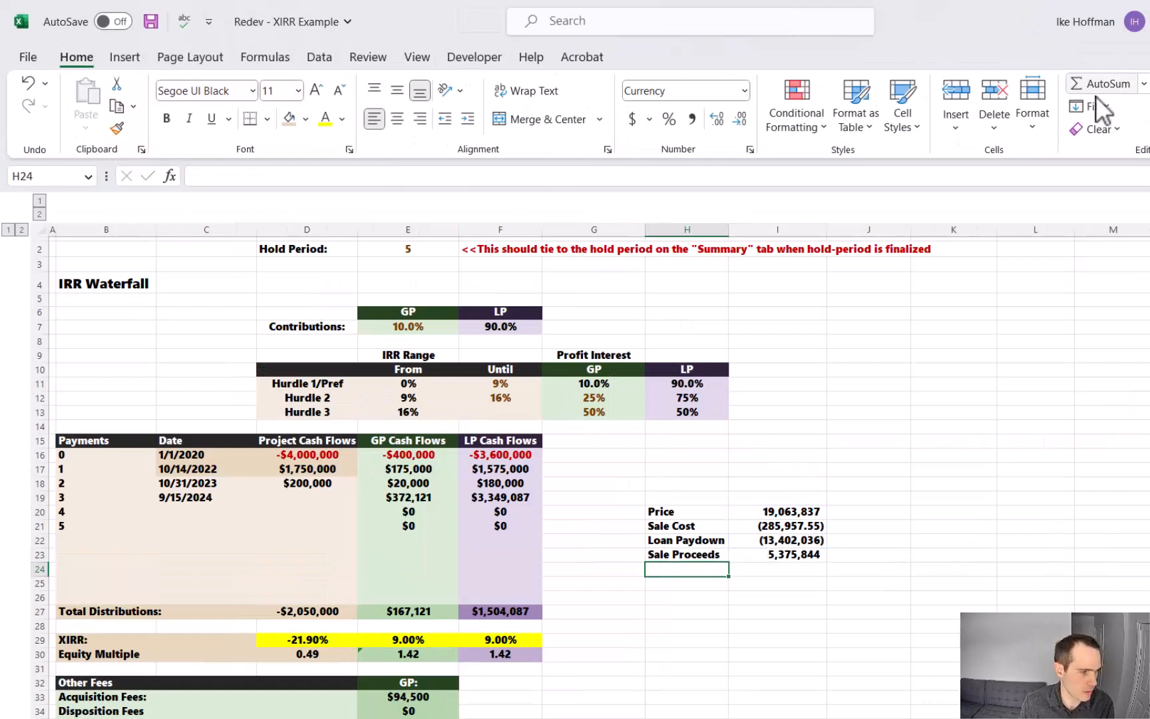
Link the payment 3 project cash flow in D19 to the sale proceeds in I23
click(296, 498)
text(=)
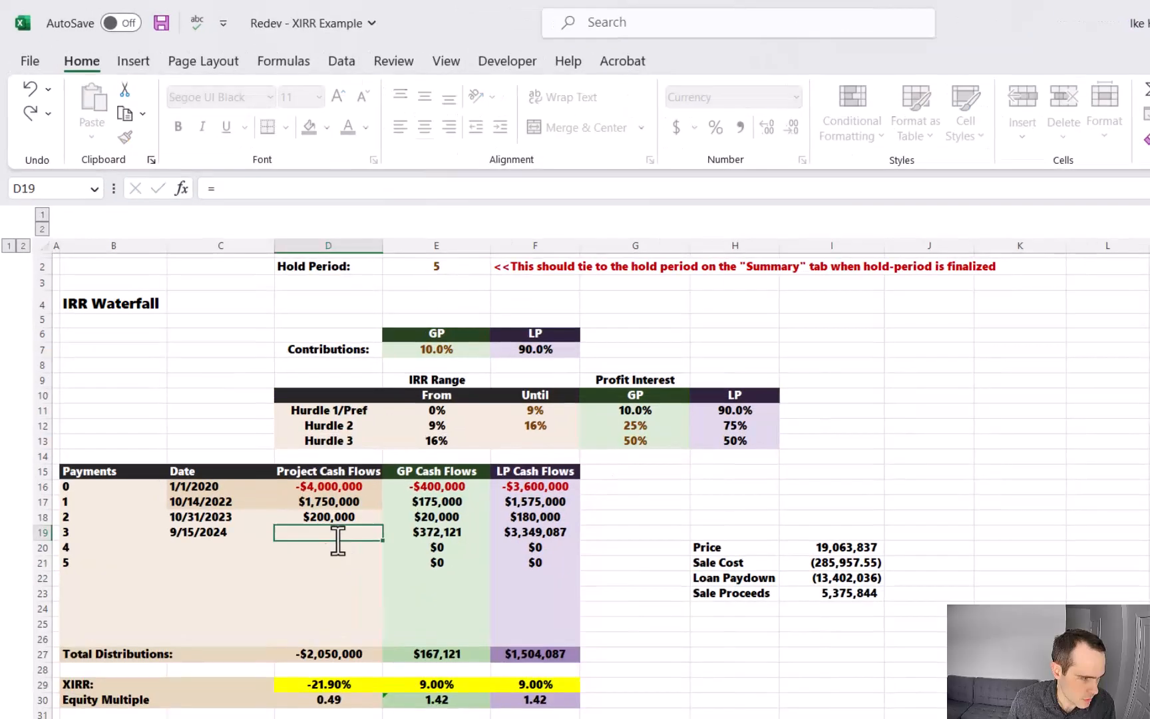
key(Escape)
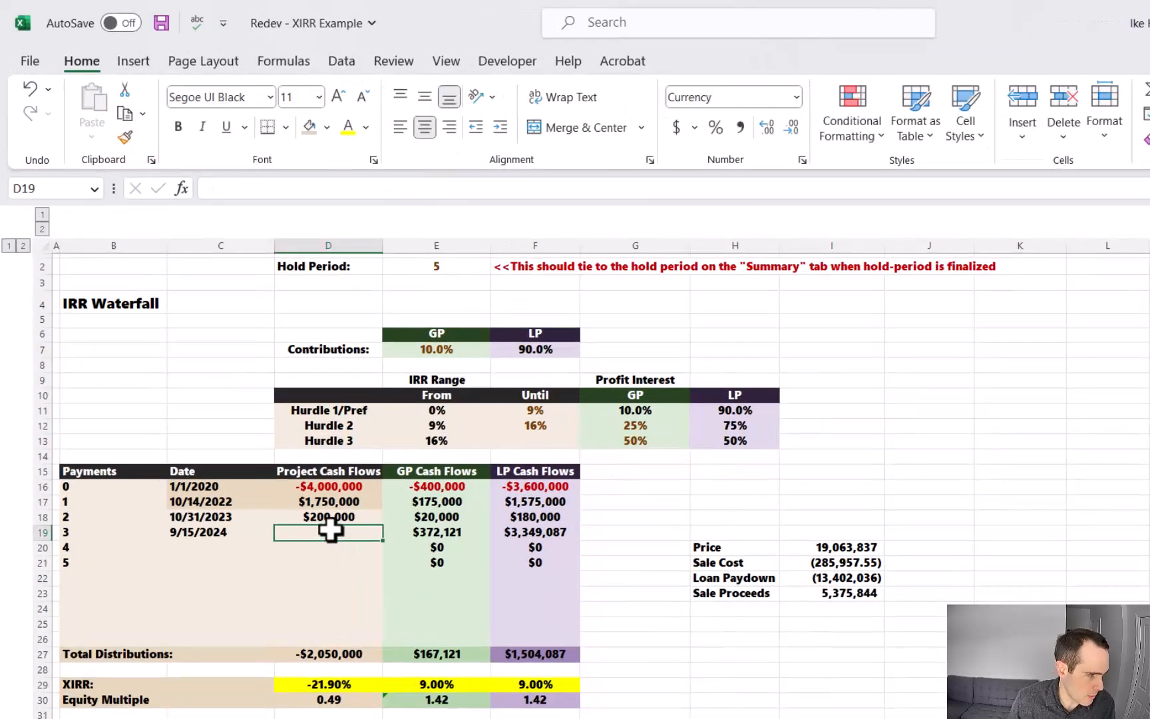
text(=)
click(863, 594)
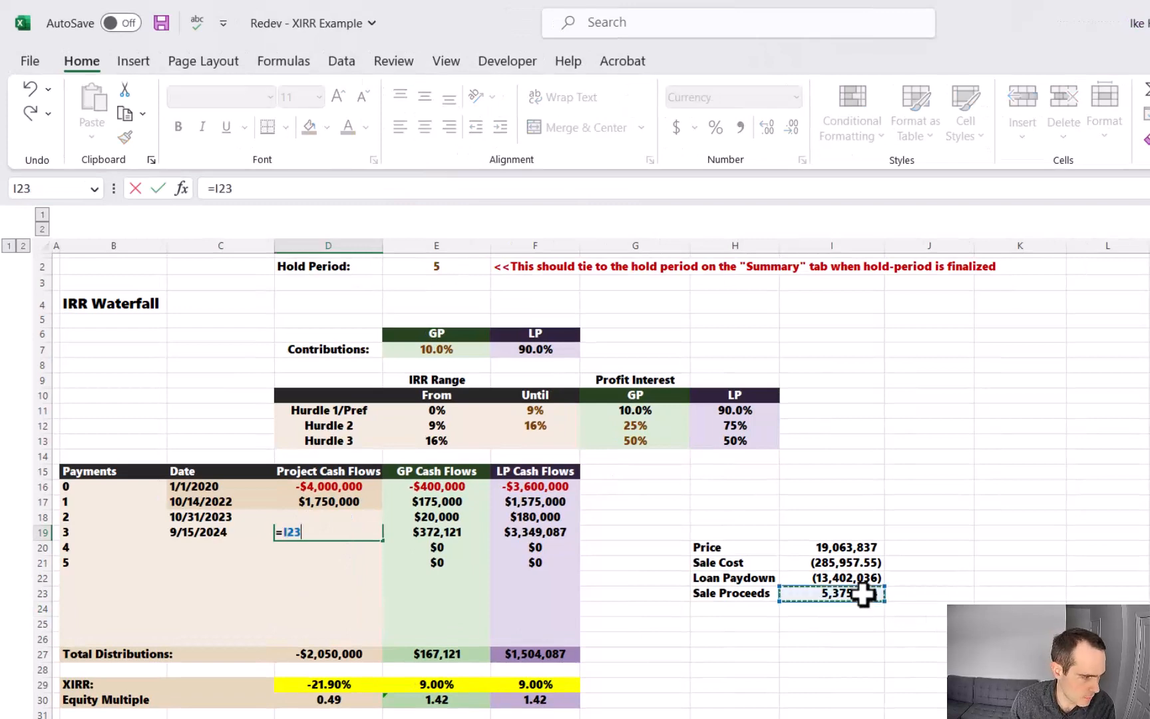
key(Return)
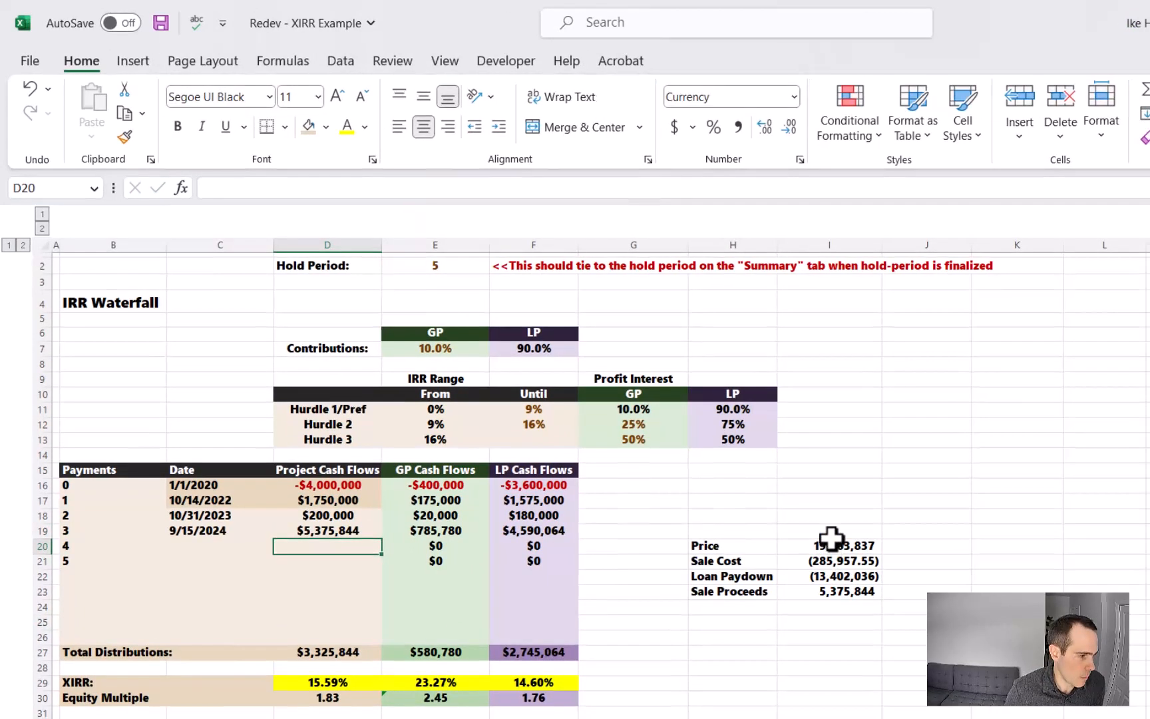
Fill the price cell I20 with yellow and set the price to 21,000,000
click(829, 545)
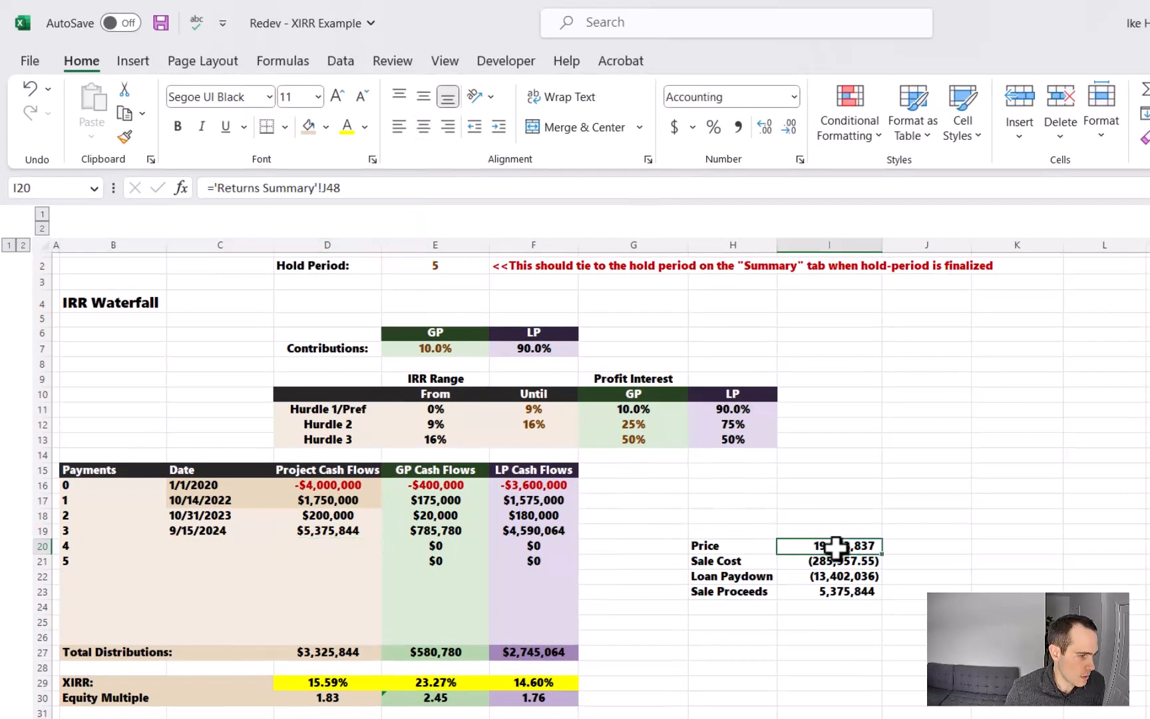
click(326, 126)
click(353, 304)
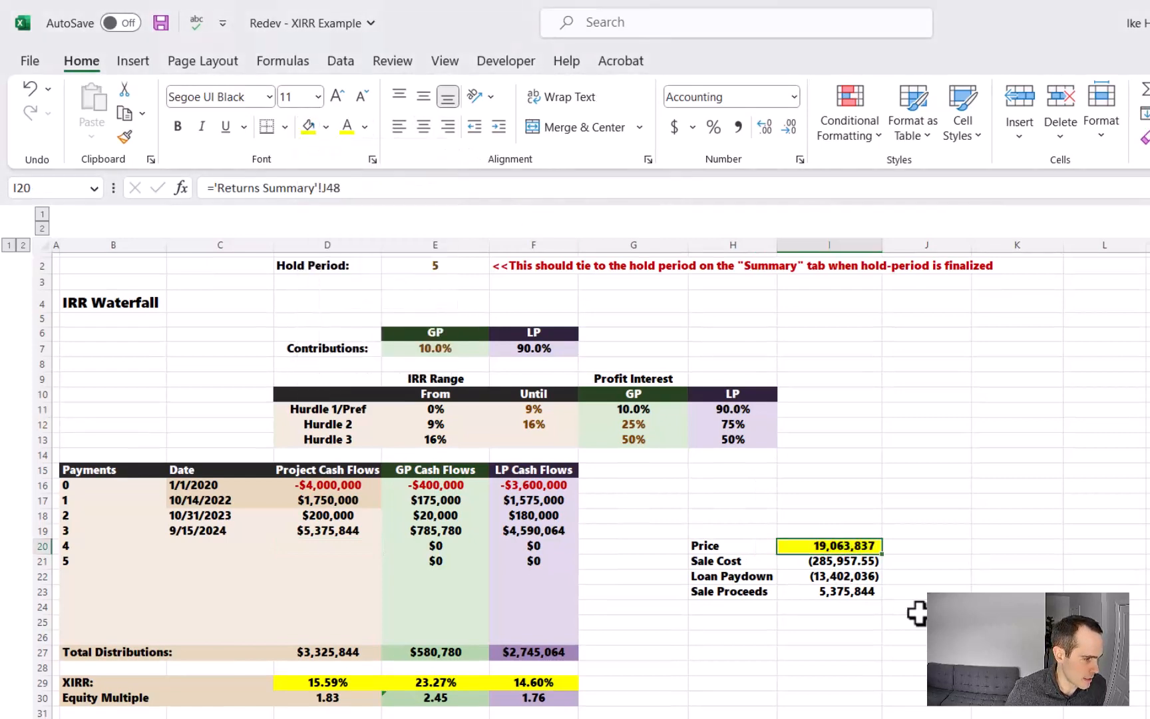
text(21)
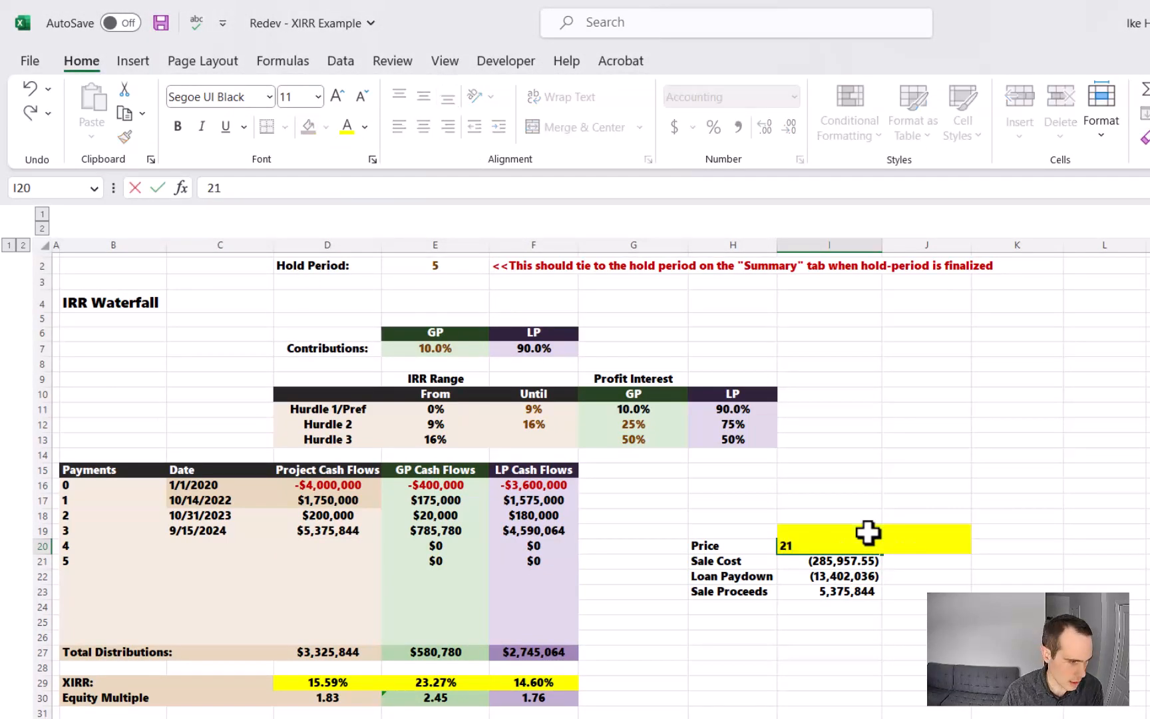
text(,000,000)
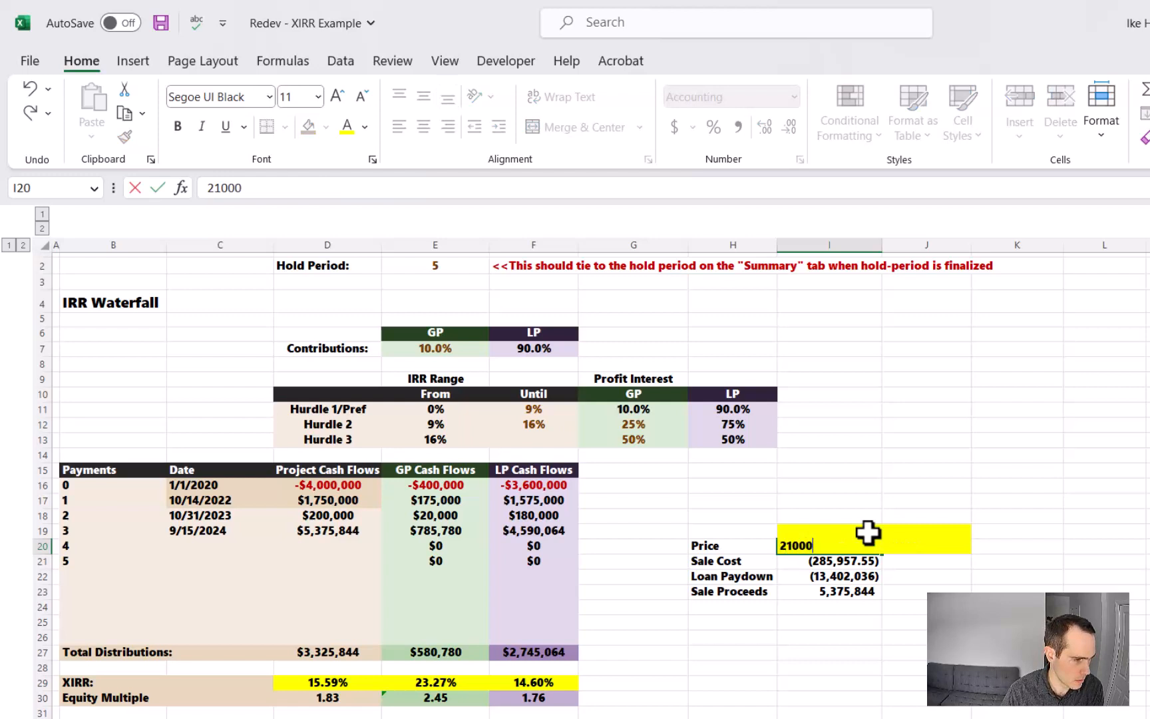
key(Return)
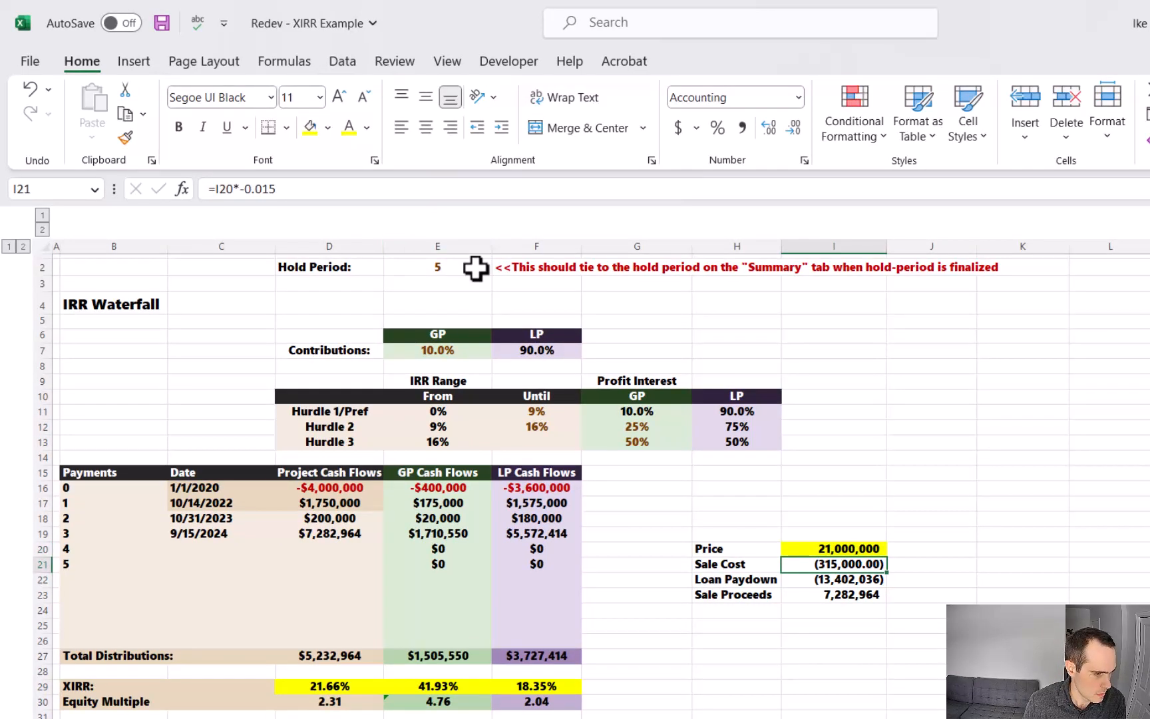
click(865, 548)
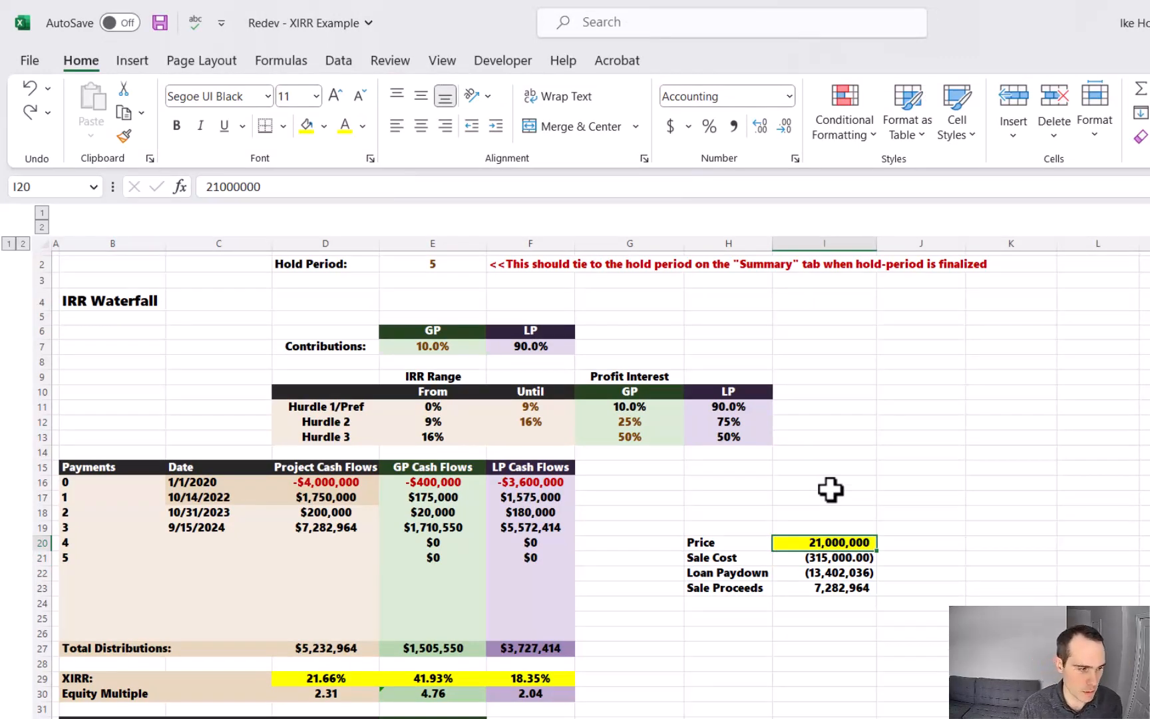
Set the sale price in I20 to 18,000,000 to test the waterfall at a lower price
text(18)
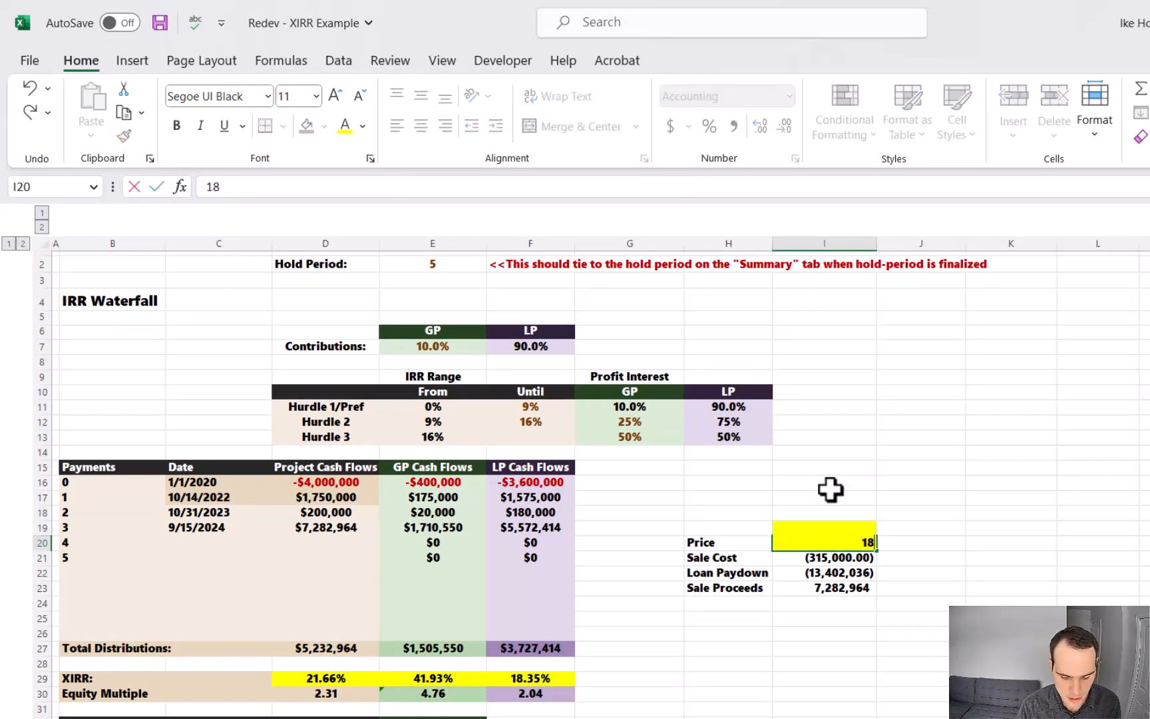
text(,000,00000)
key(Return)
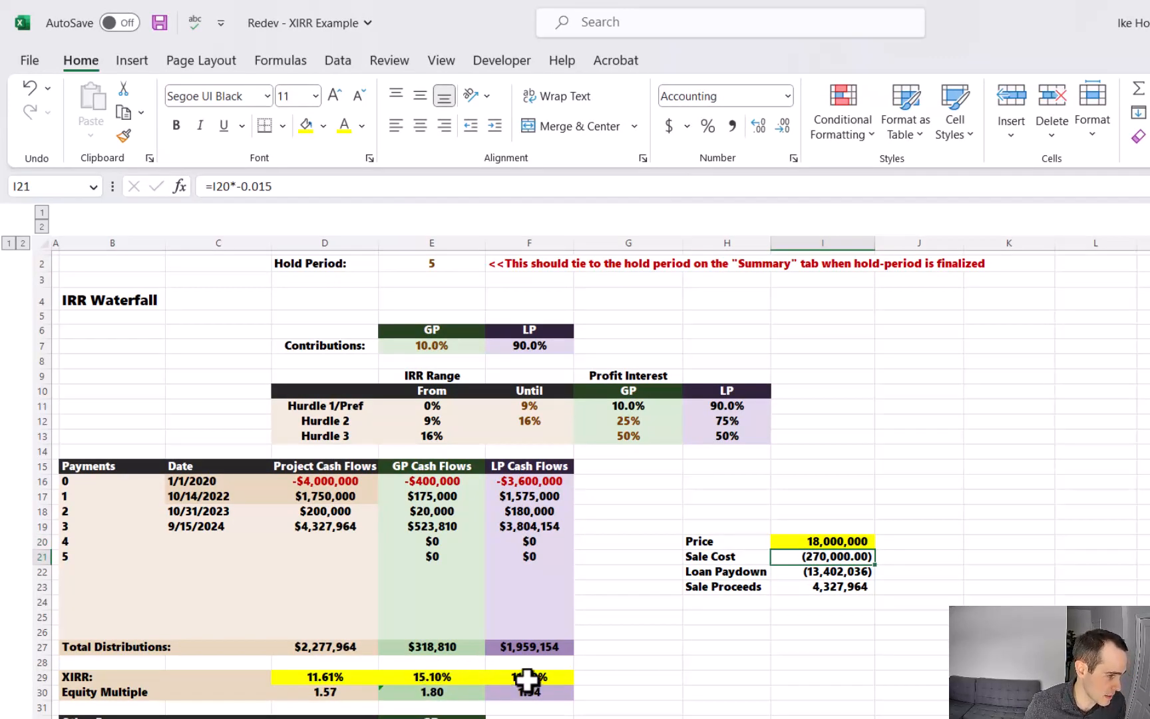
Expand the grouped ledger rows below the fees table and examine the Hurdle 2 payment 3 distributions and the Hurdle 3 columns
scroll(459, 572, down, 20)
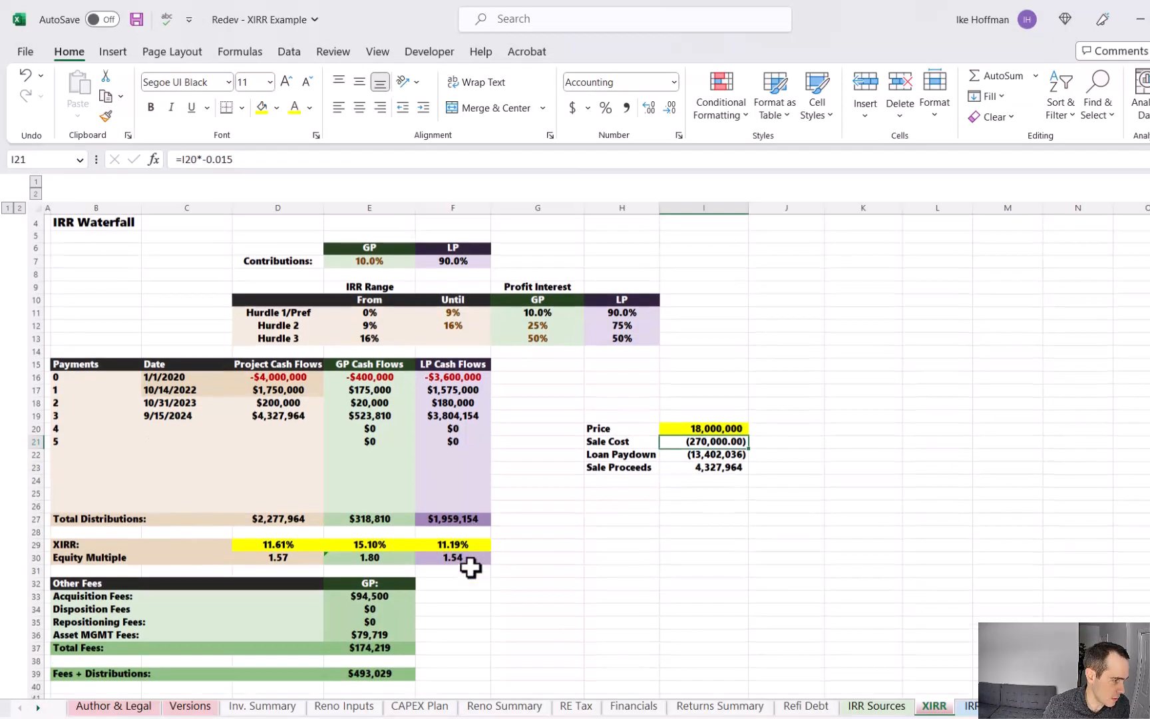
scroll(337, 428, up, 20)
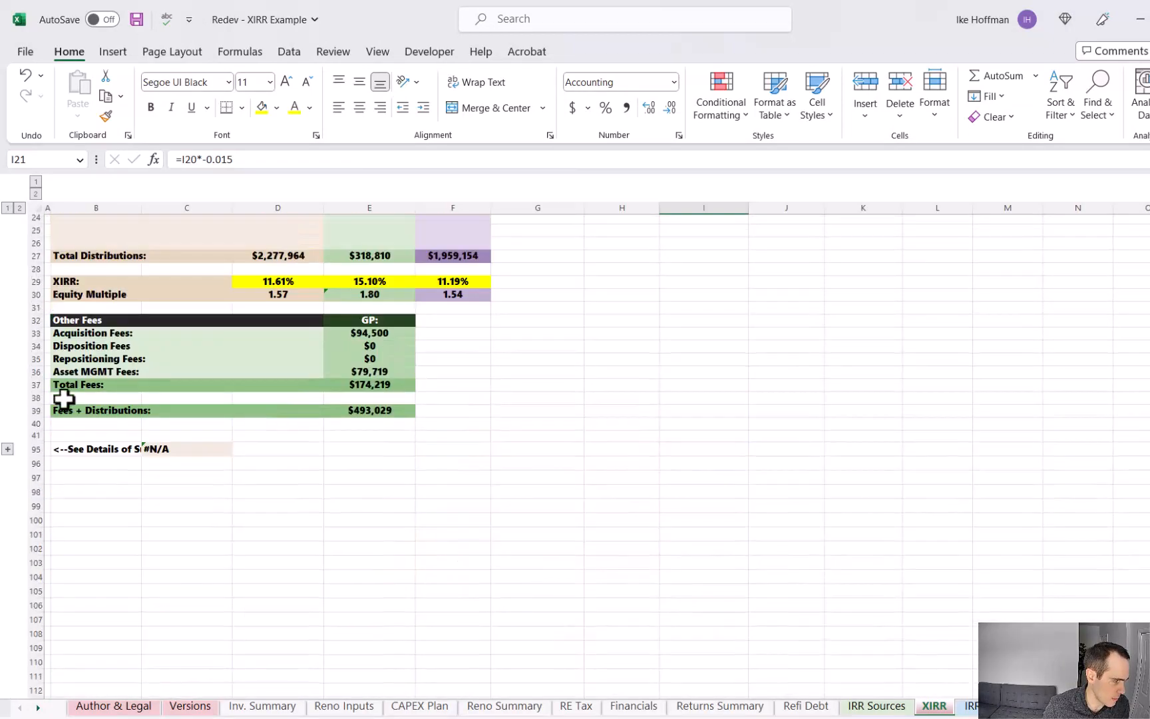
click(8, 452)
scroll(934, 435, down, 17)
scroll(934, 434, up, 10)
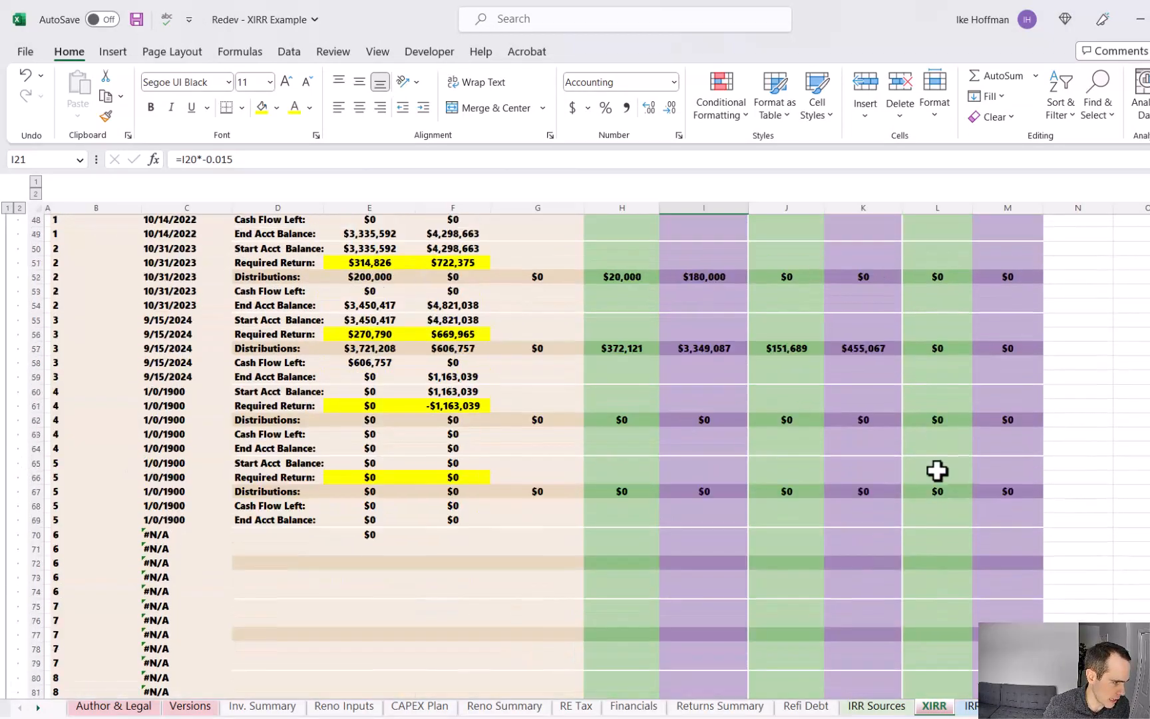
drag(852, 561, 800, 563)
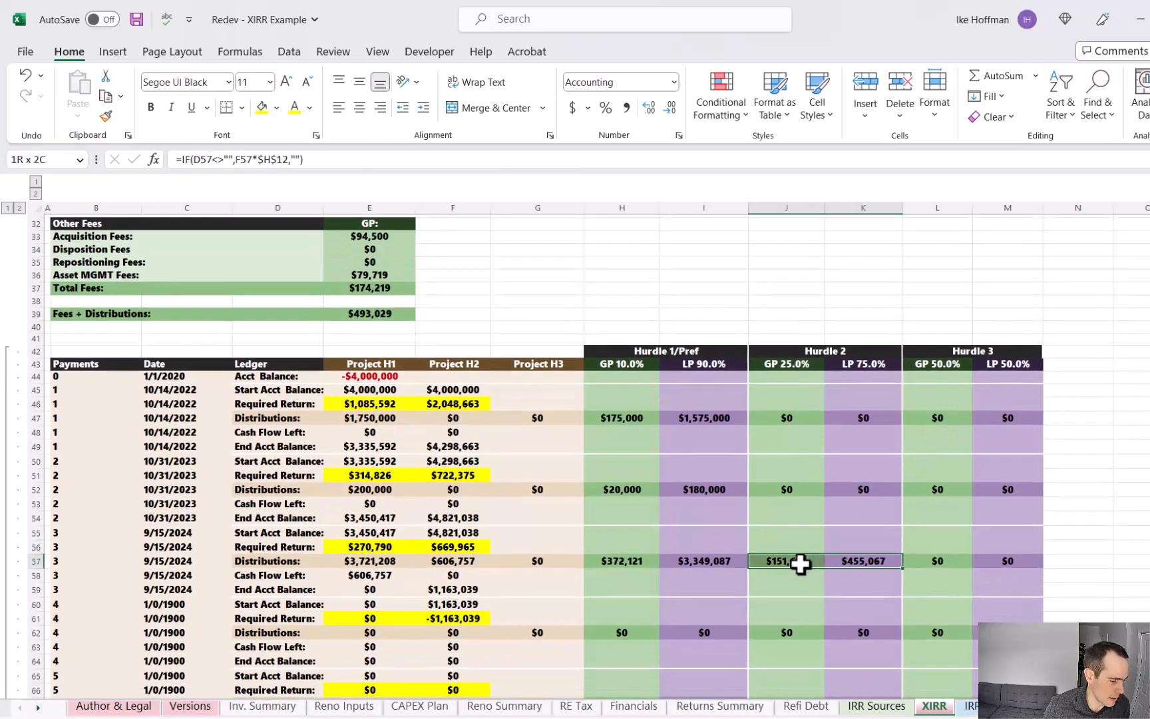
drag(929, 372, 1007, 636)
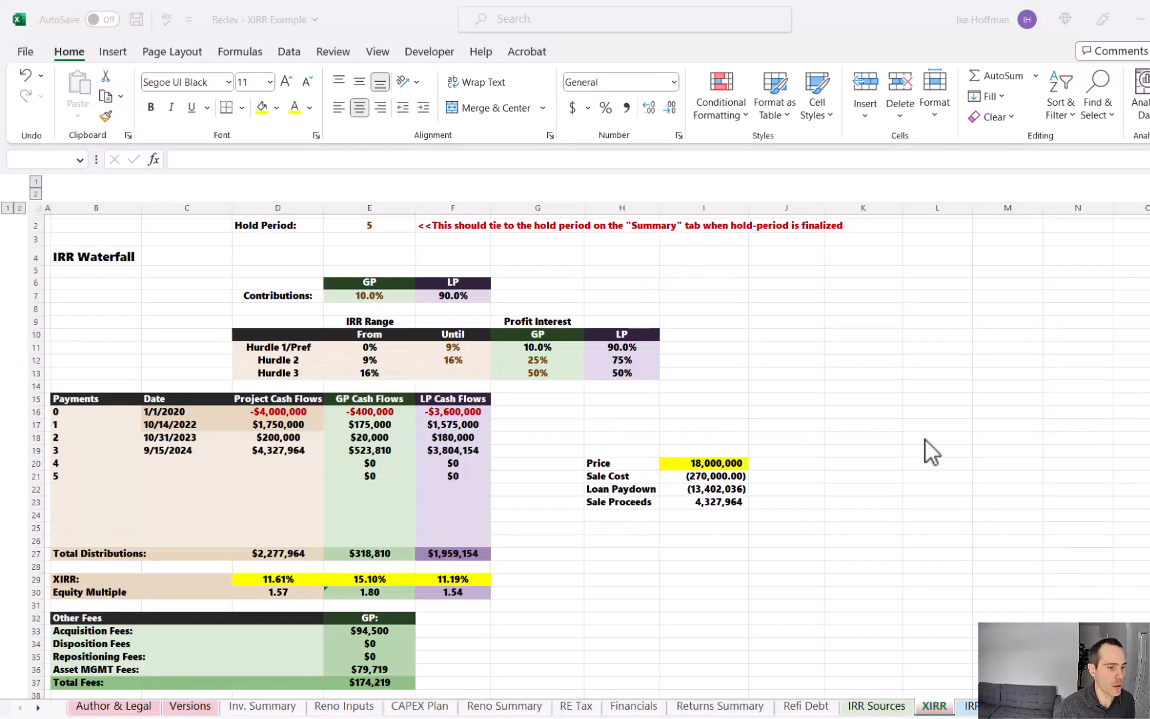